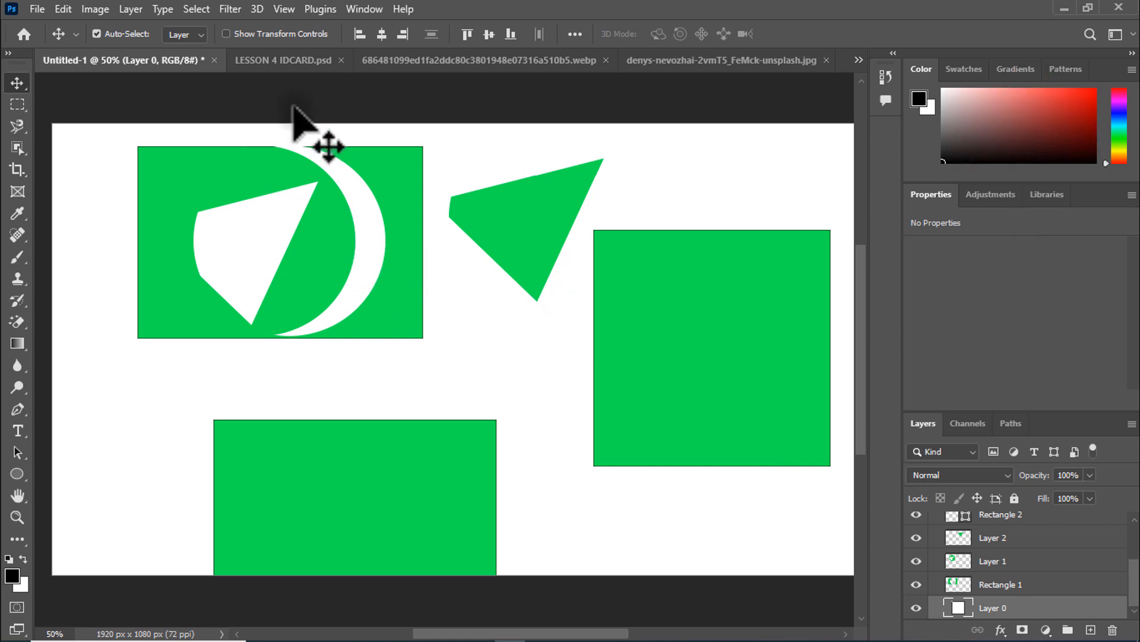
Step: Look over the open portrait and background image files and return to the finished design in LESSON 4 IDCARD.psd
{"action": "left_click", "coordinate": [276, 64]}
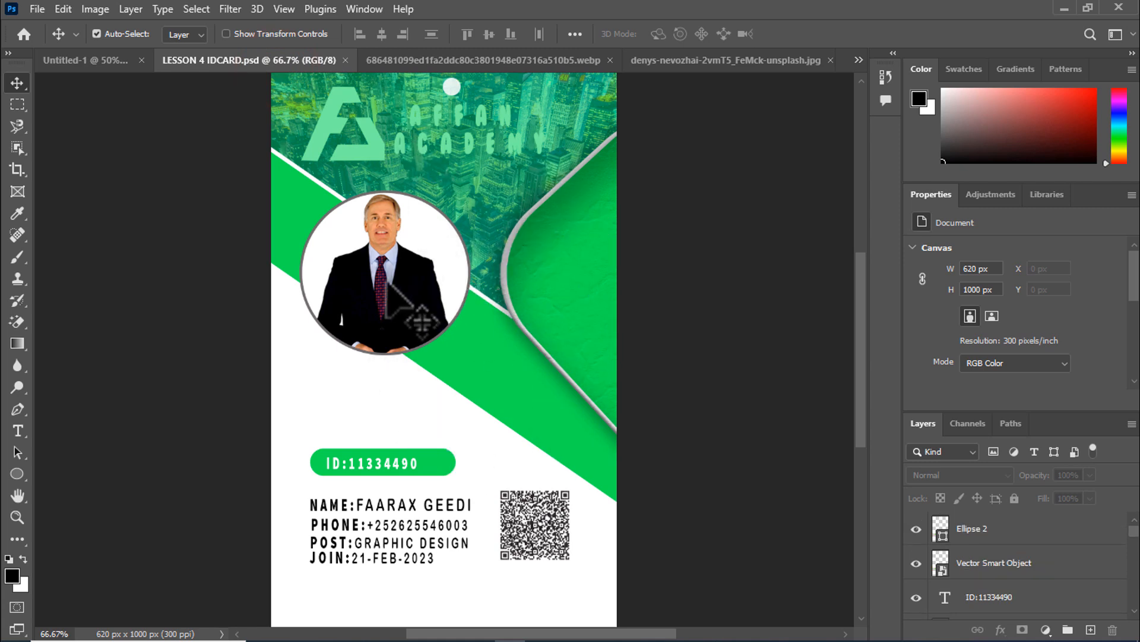
{"action": "left_click", "coordinate": [439, 60]}
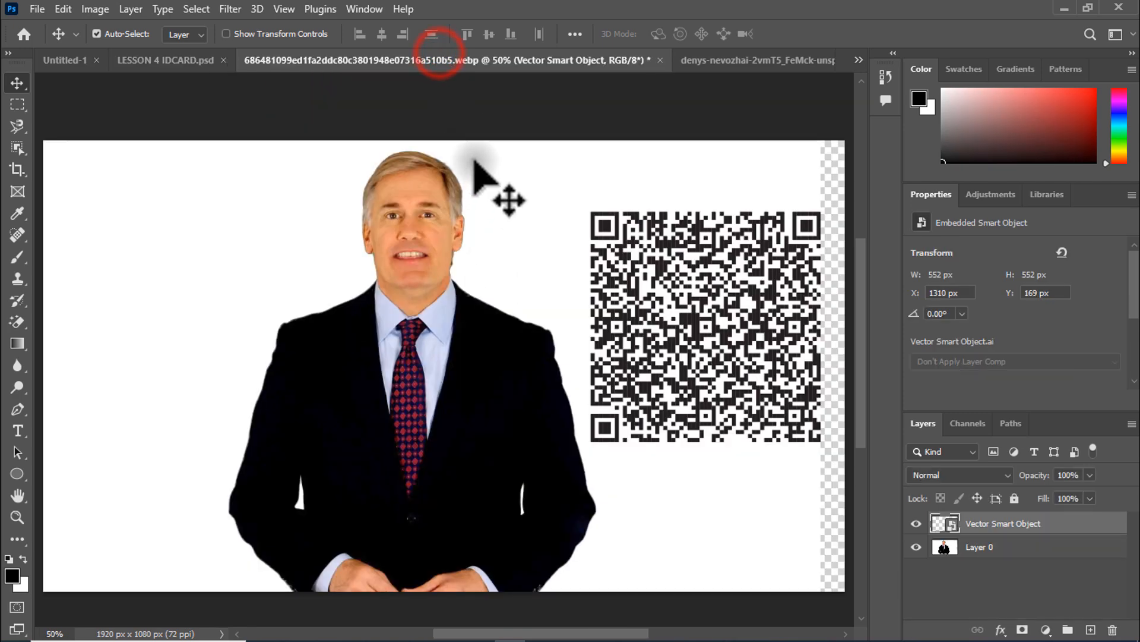
{"action": "left_click", "coordinate": [705, 60]}
{"action": "left_click", "coordinate": [372, 60]}
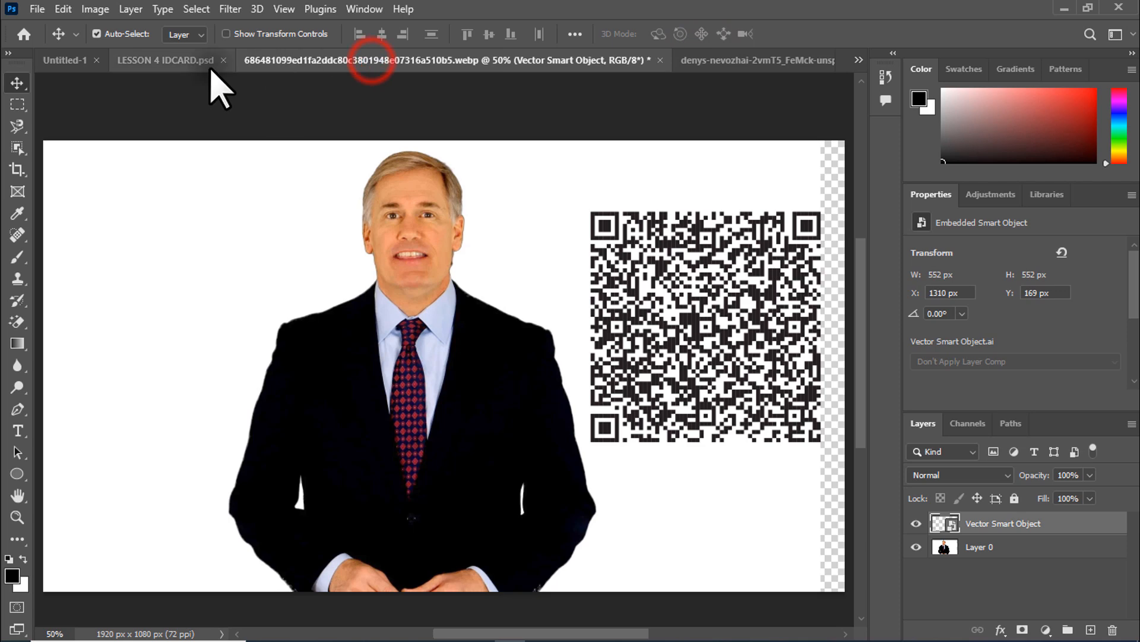
{"action": "left_click", "coordinate": [190, 60]}
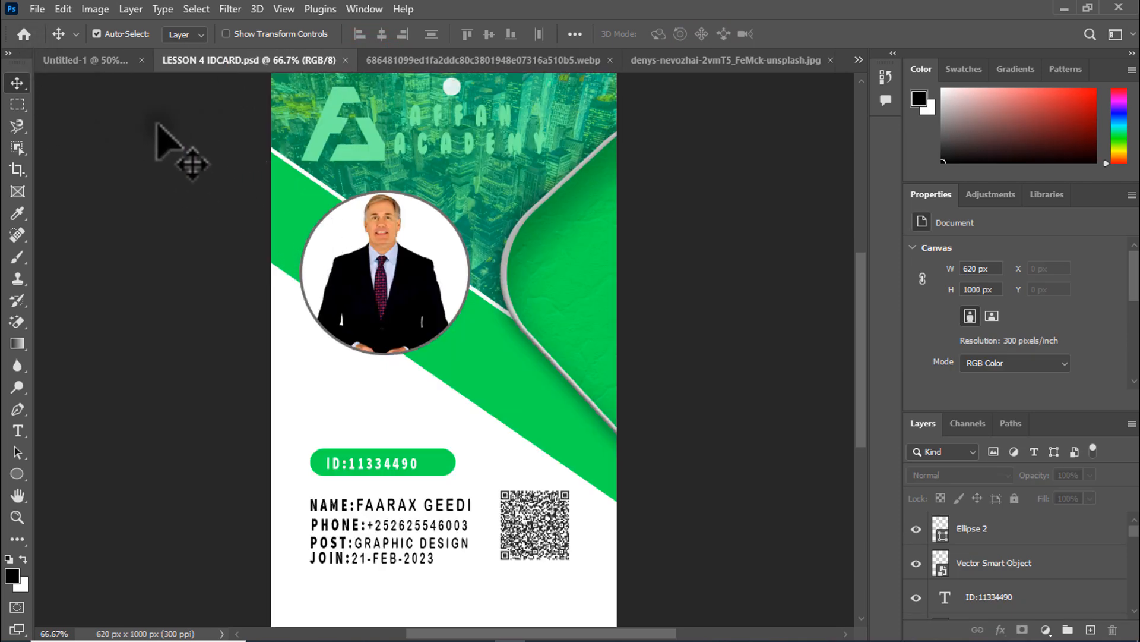
Step: Create a new document named "id card", 620 x 1000 pixels at 300 pixels/inch, in CMYK Color with a white background
{"action": "left_click", "coordinate": [34, 9]}
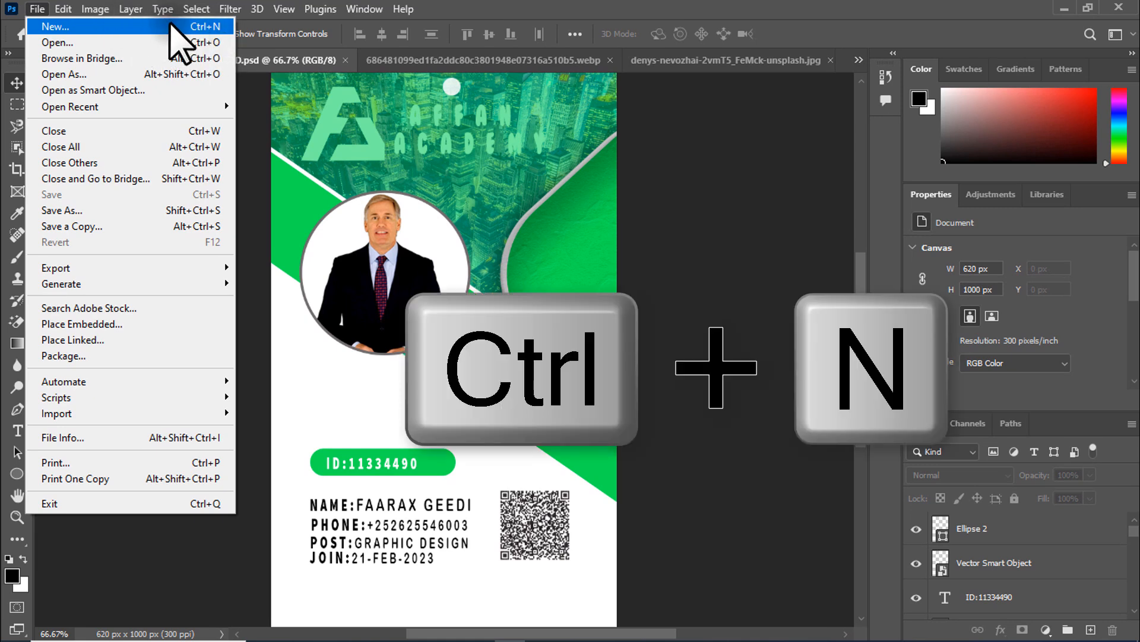
{"action": "left_click", "coordinate": [130, 27]}
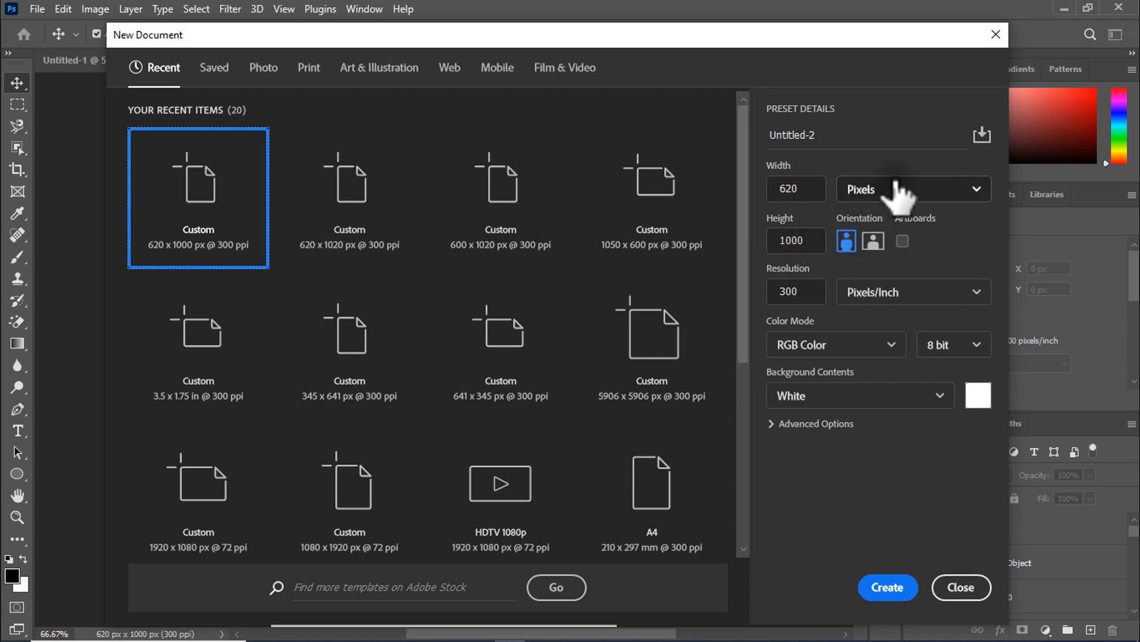
{"action": "left_click", "coordinate": [820, 127]}
{"action": "left_click_drag", "start_coordinate": [824, 131], "coordinate": [788, 140]}
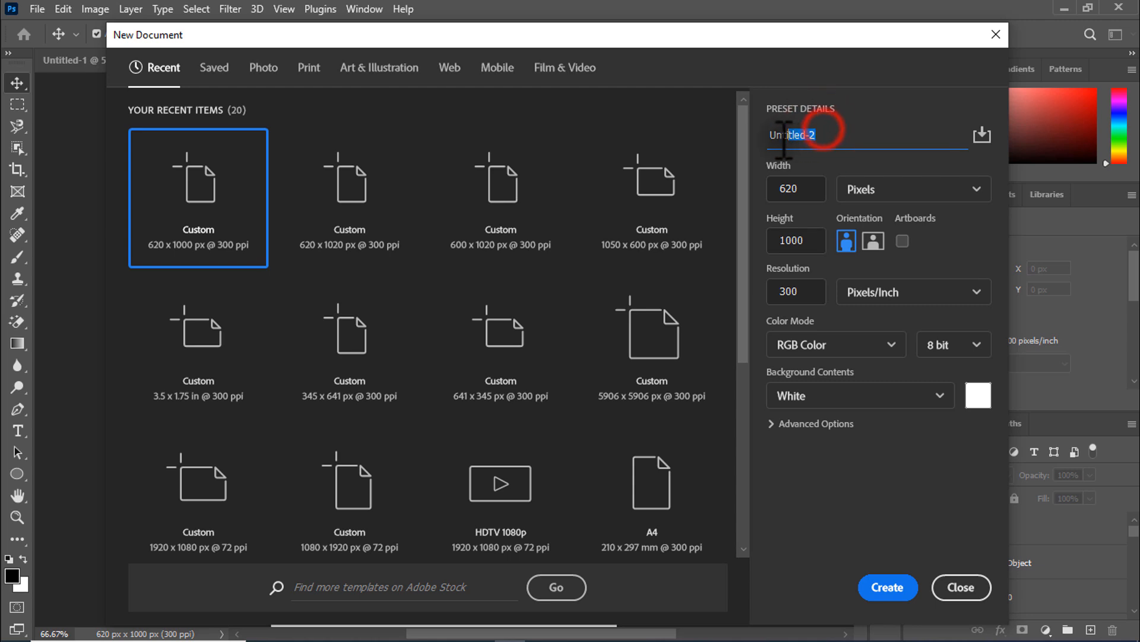
{"action": "type", "text": "id card"}
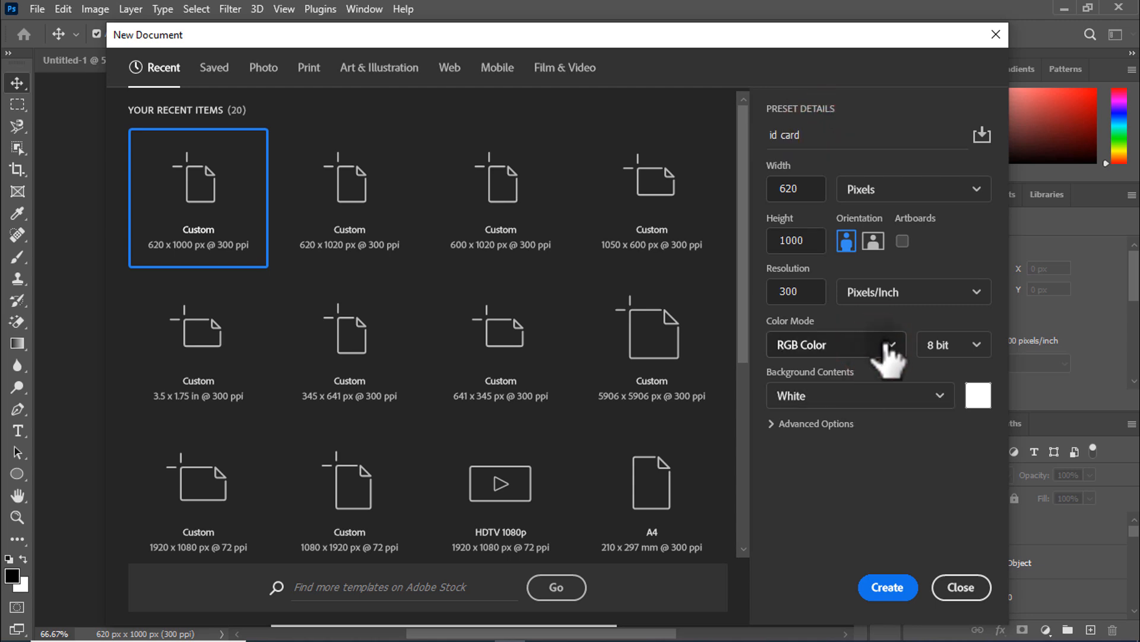
{"action": "left_click", "coordinate": [869, 351]}
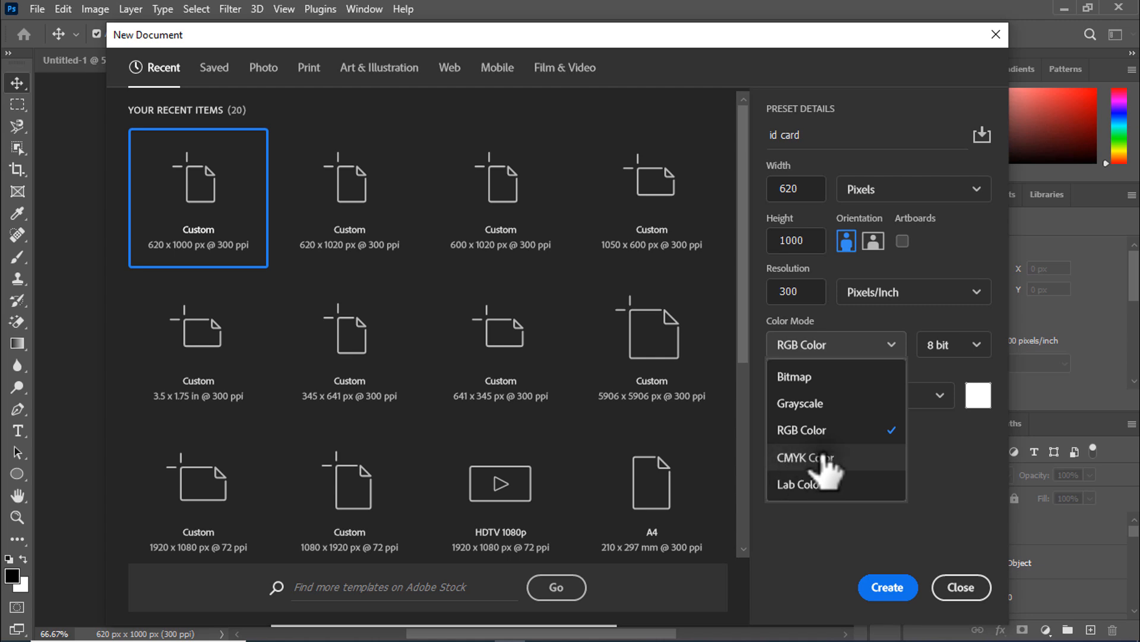
{"action": "left_click", "coordinate": [795, 463]}
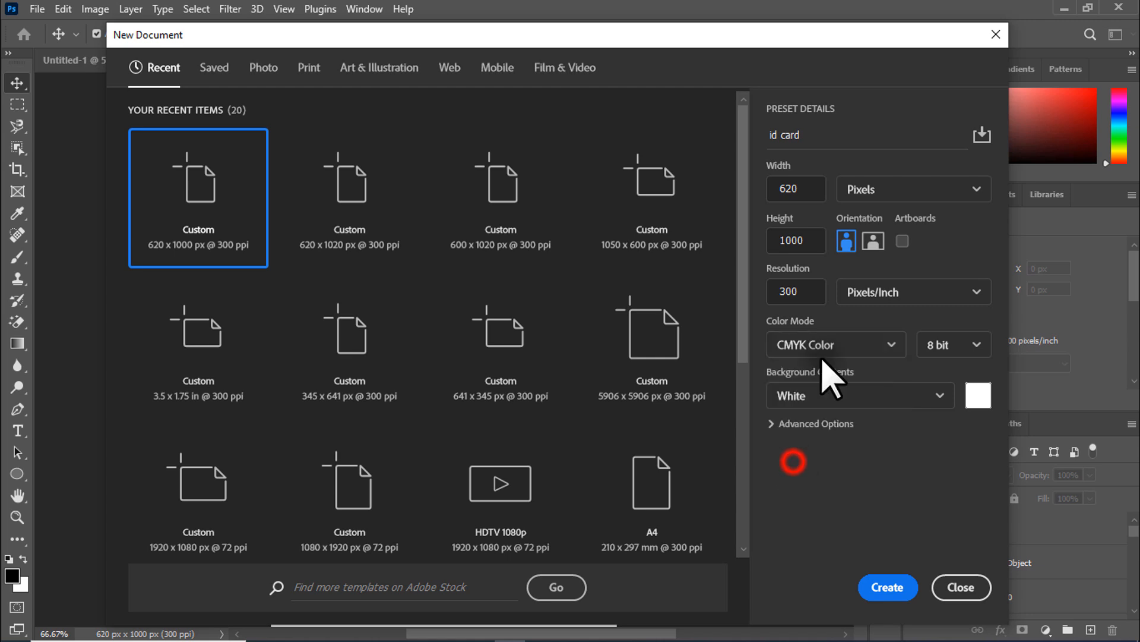
{"action": "left_click", "coordinate": [885, 587]}
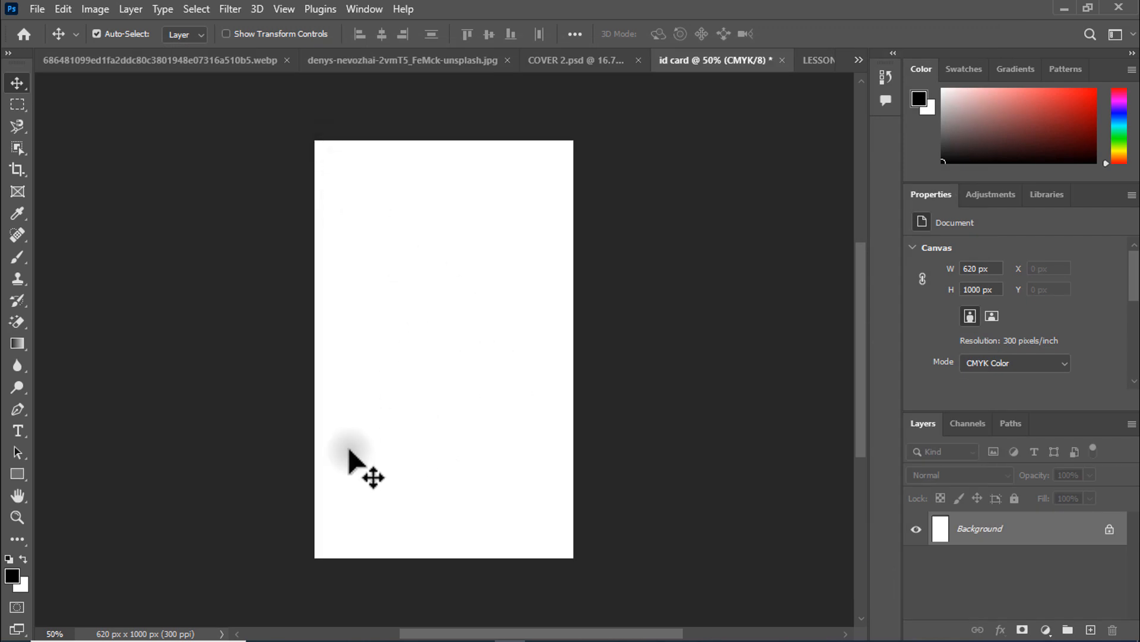
Step: Compare the finished design in LESSON 4 IDCARD.psd with the blank id card document and return to the blank one
{"action": "left_click", "coordinate": [814, 62]}
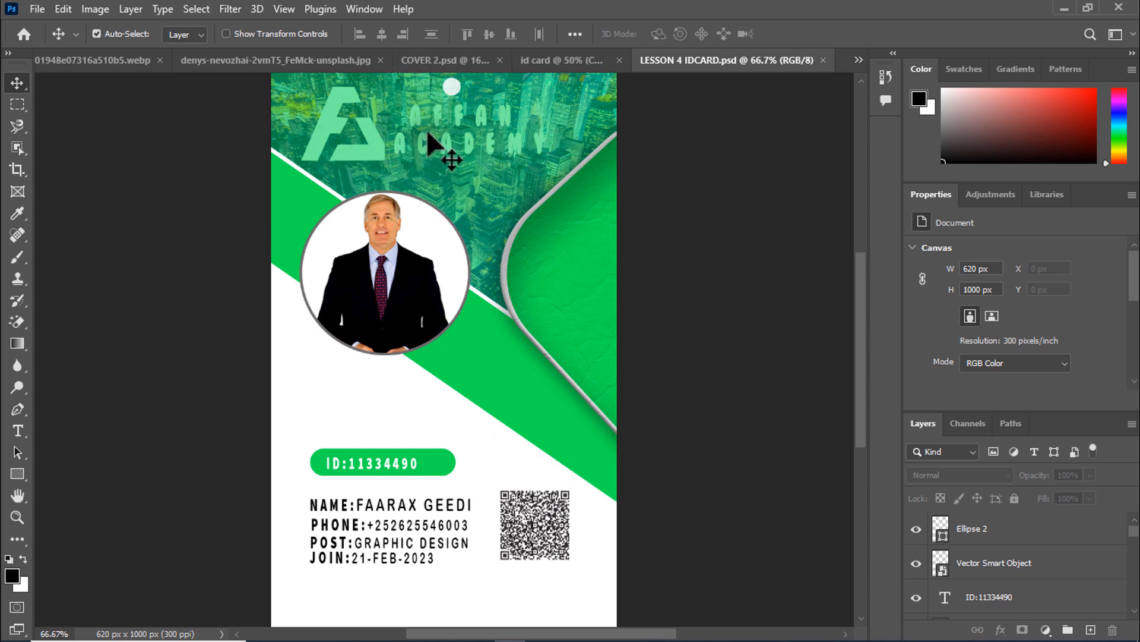
{"action": "left_click", "coordinate": [553, 62]}
{"action": "left_click", "coordinate": [818, 60]}
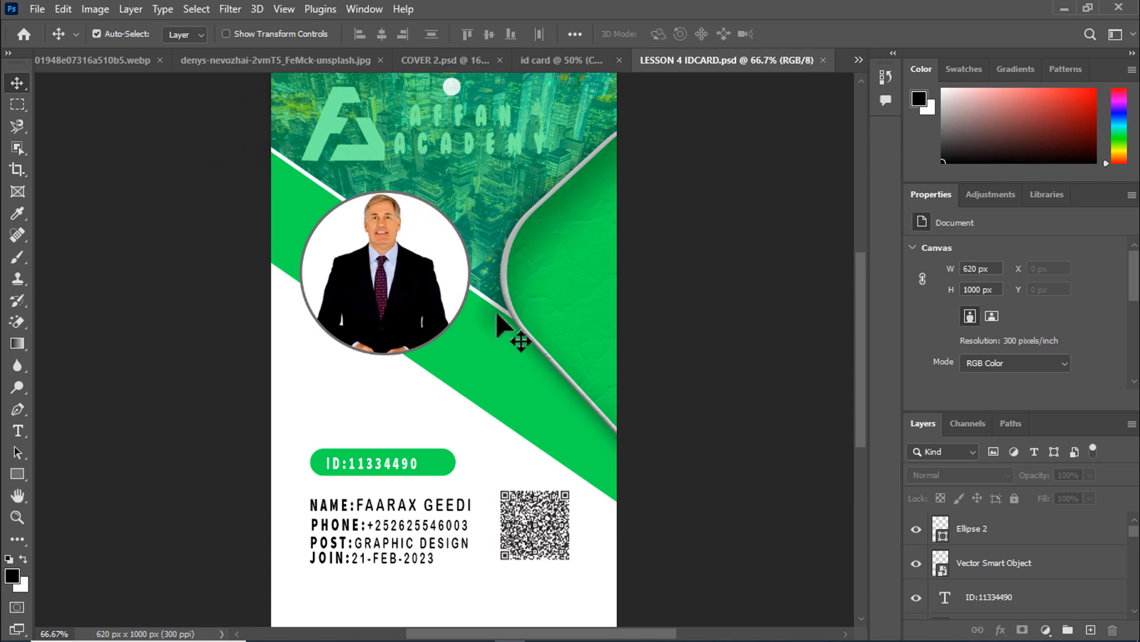
{"action": "left_click", "coordinate": [539, 62]}
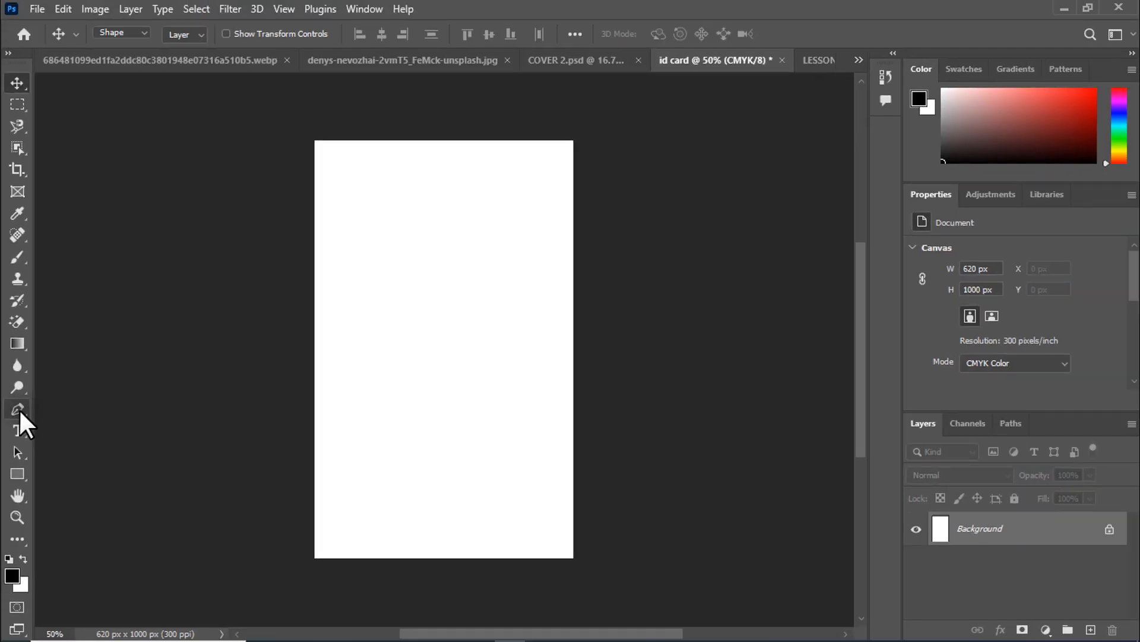
Step: Set the Pen tool to Shape mode with a green fill and check its stroke colour options
{"action": "left_click", "coordinate": [47, 442]}
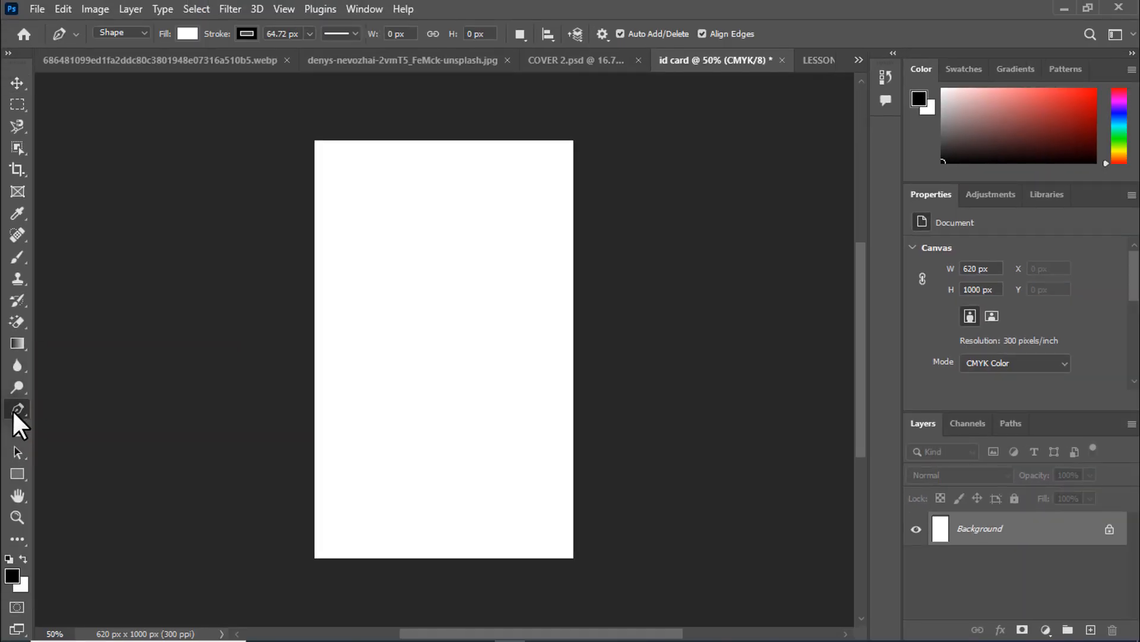
{"action": "right_click", "coordinate": [13, 411]}
{"action": "left_click", "coordinate": [13, 411]}
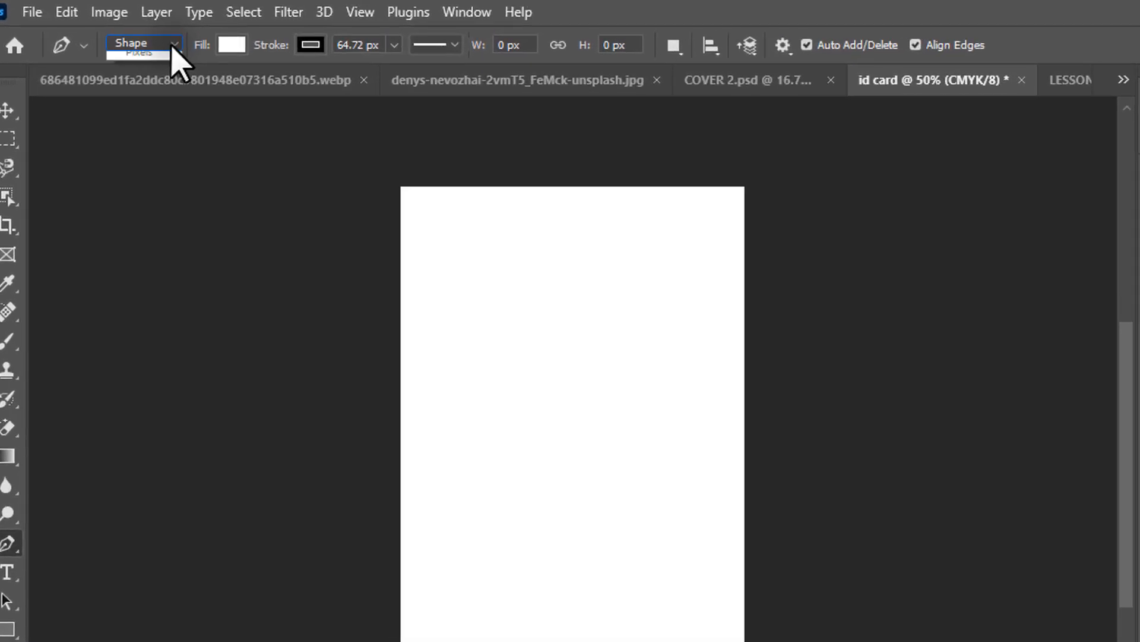
{"action": "left_click", "coordinate": [142, 32]}
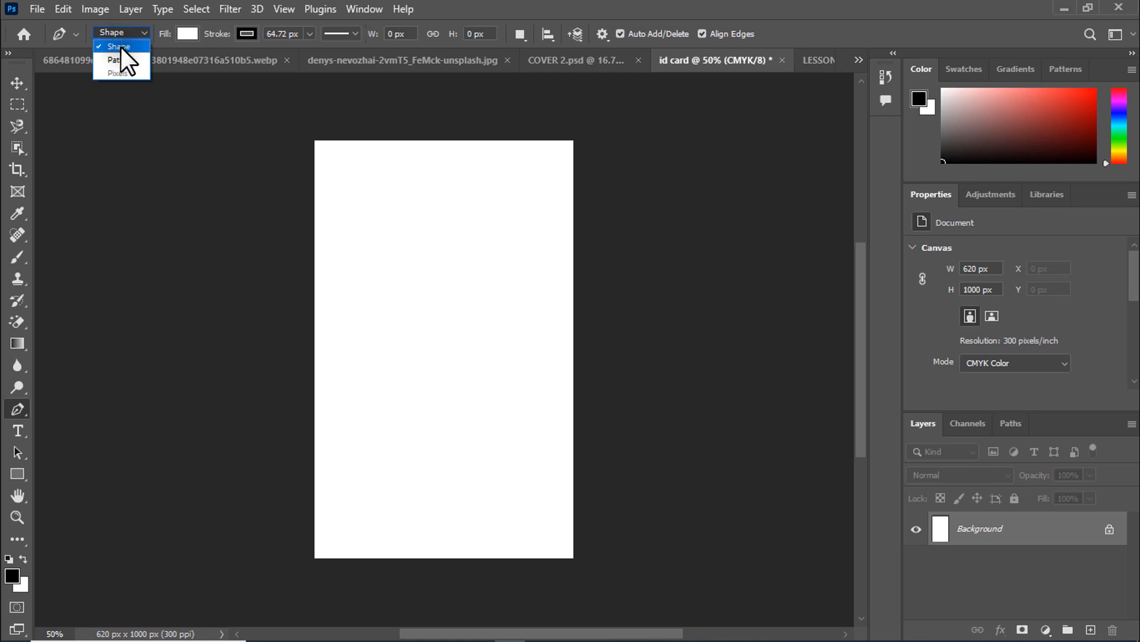
{"action": "left_click", "coordinate": [120, 45]}
{"action": "left_click", "coordinate": [188, 35]}
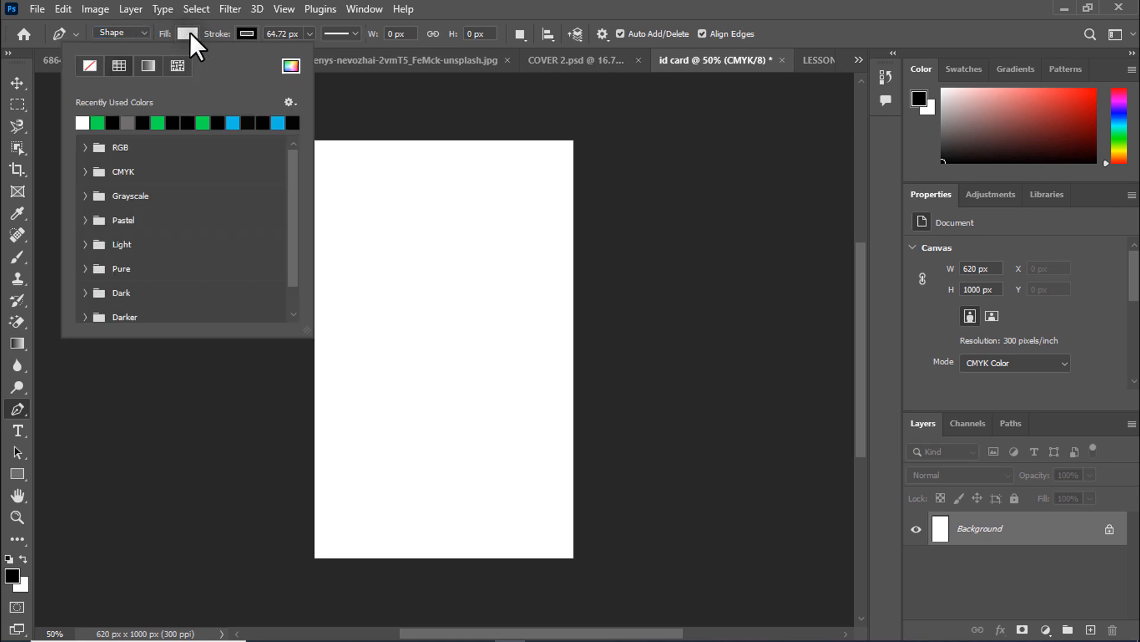
{"action": "left_click", "coordinate": [252, 30]}
{"action": "left_click", "coordinate": [240, 36]}
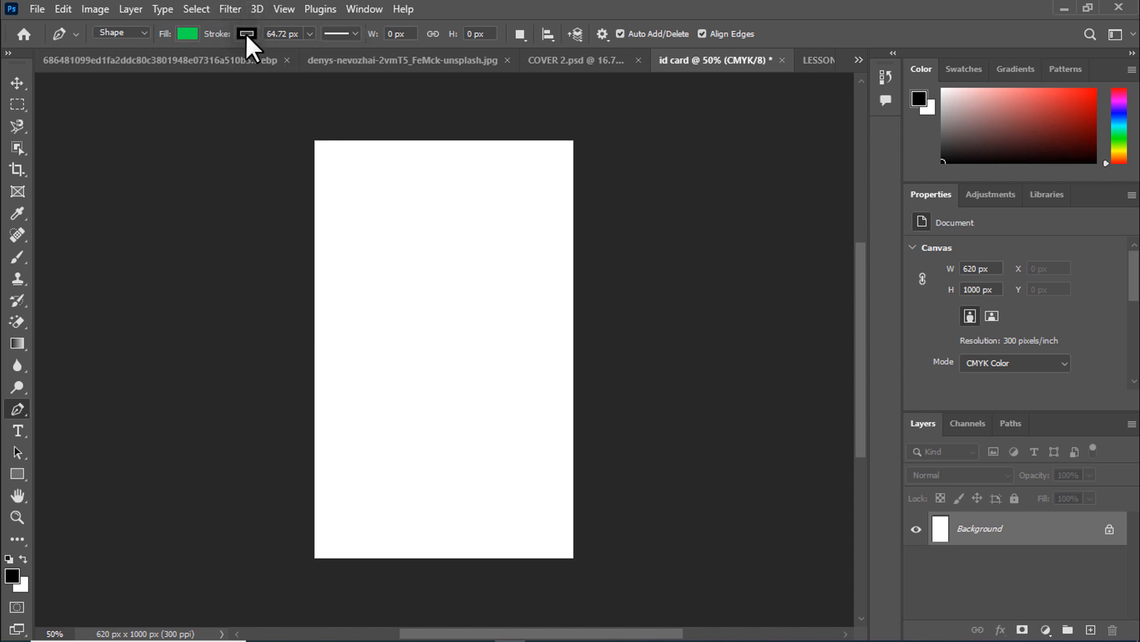
{"action": "left_click", "coordinate": [244, 33]}
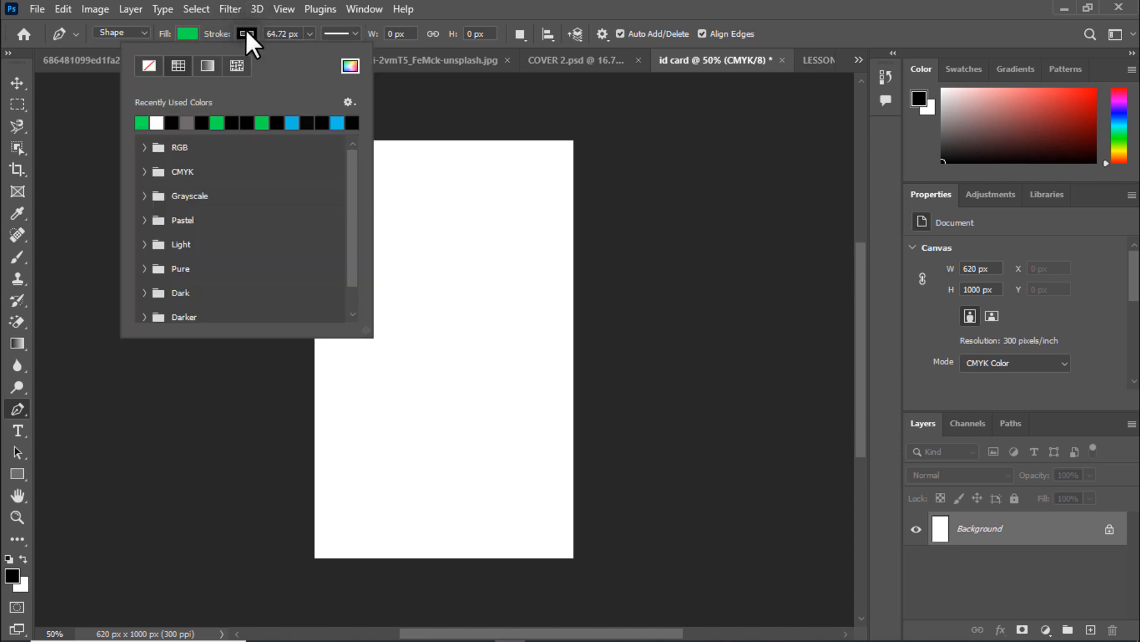
{"action": "left_click", "coordinate": [245, 30]}
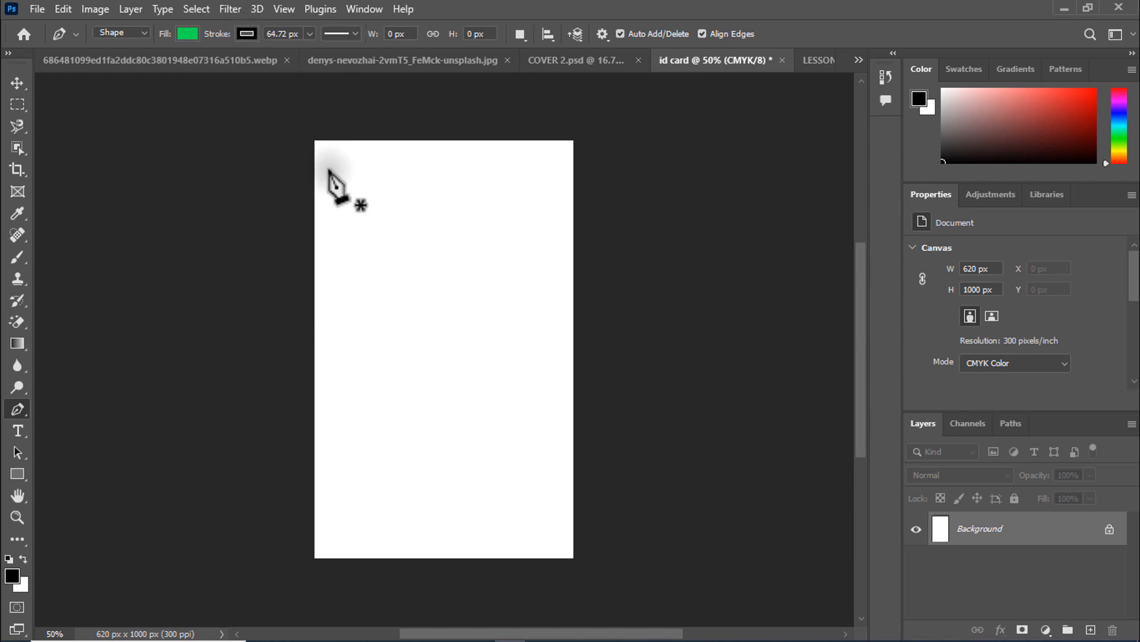
Step: Draw a closed four-cornered pen shape about 636 x 358 px across the top of the card
{"action": "left_click", "coordinate": [310, 136]}
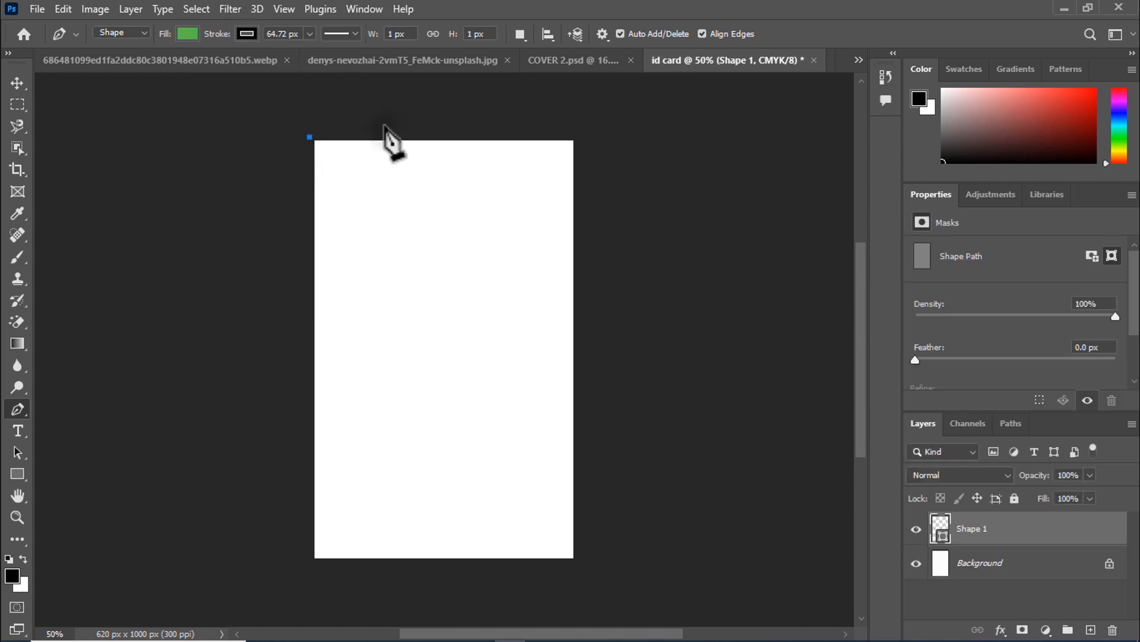
{"action": "left_click", "coordinate": [575, 137]}
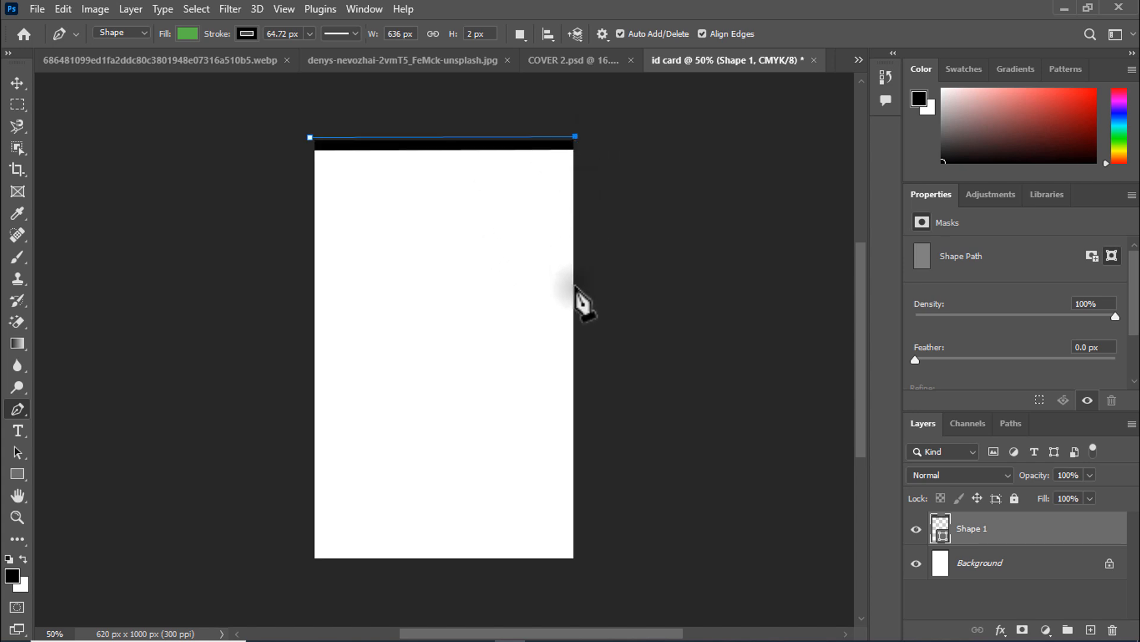
{"action": "left_click", "coordinate": [312, 276]}
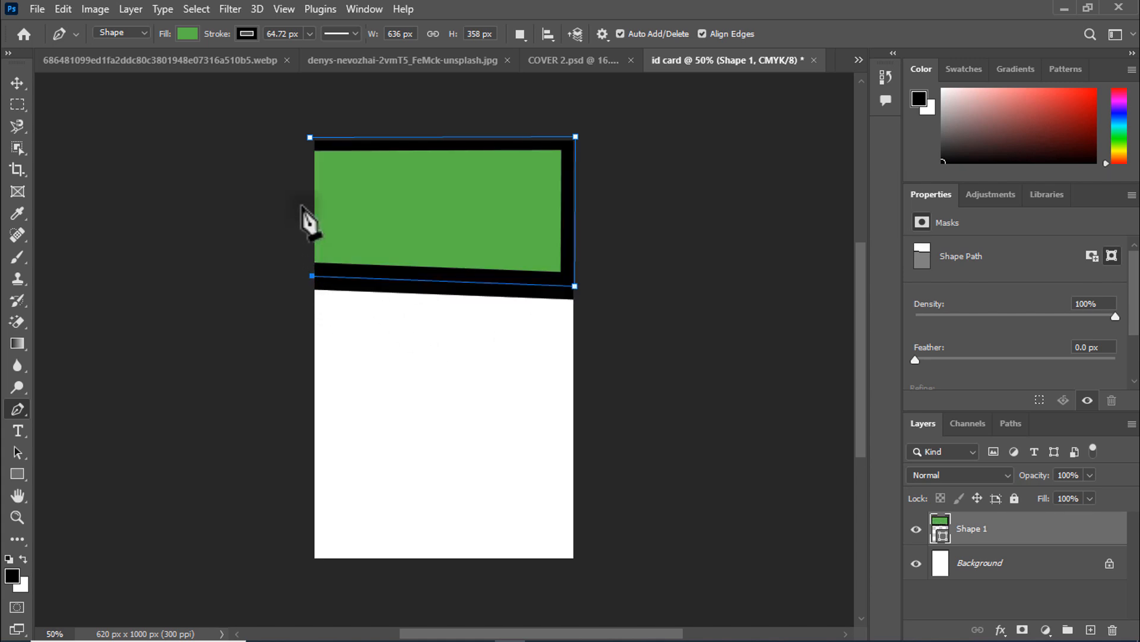
{"action": "left_click", "coordinate": [311, 140]}
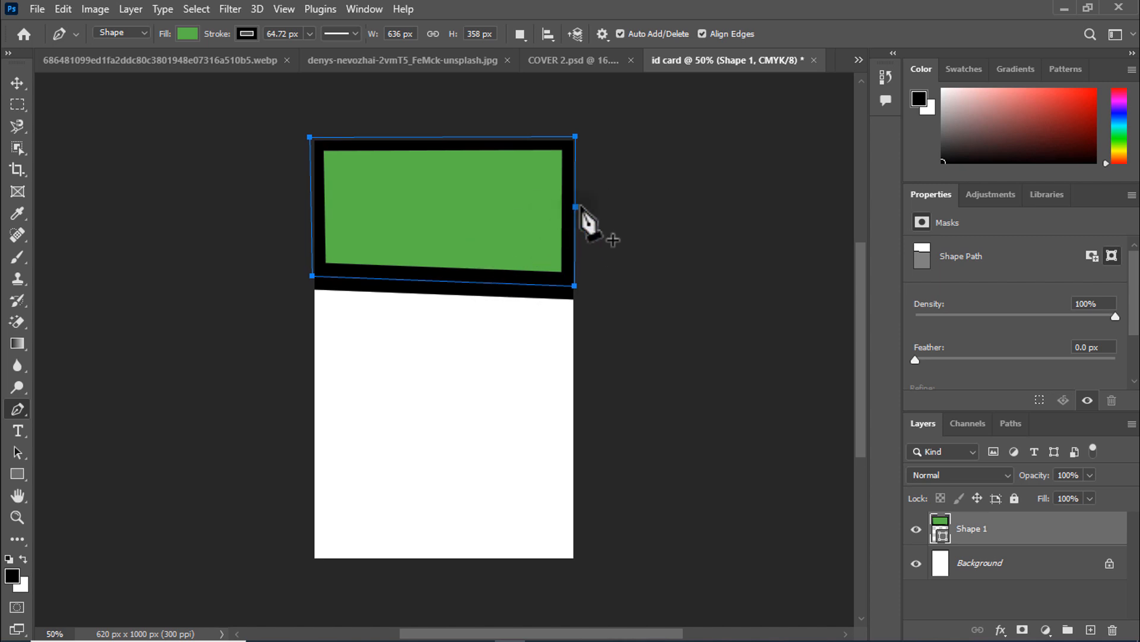
Step: Move the green pen shape down and partly past the card's left edge
{"action": "left_click", "coordinate": [8, 78]}
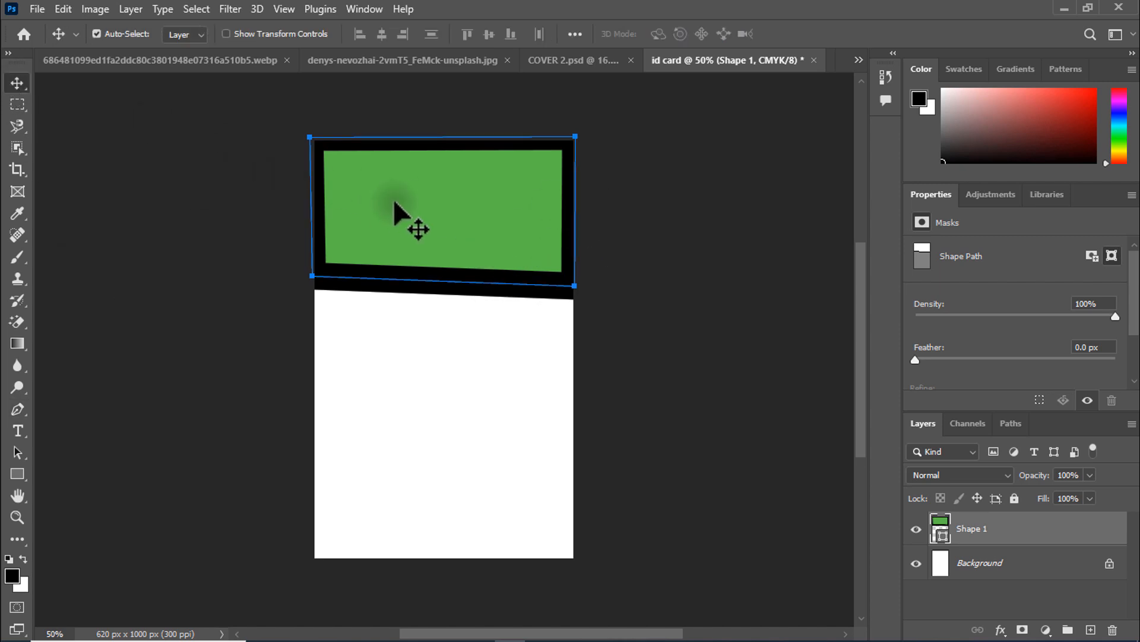
{"action": "left_click_drag", "start_coordinate": [398, 218], "coordinate": [337, 249]}
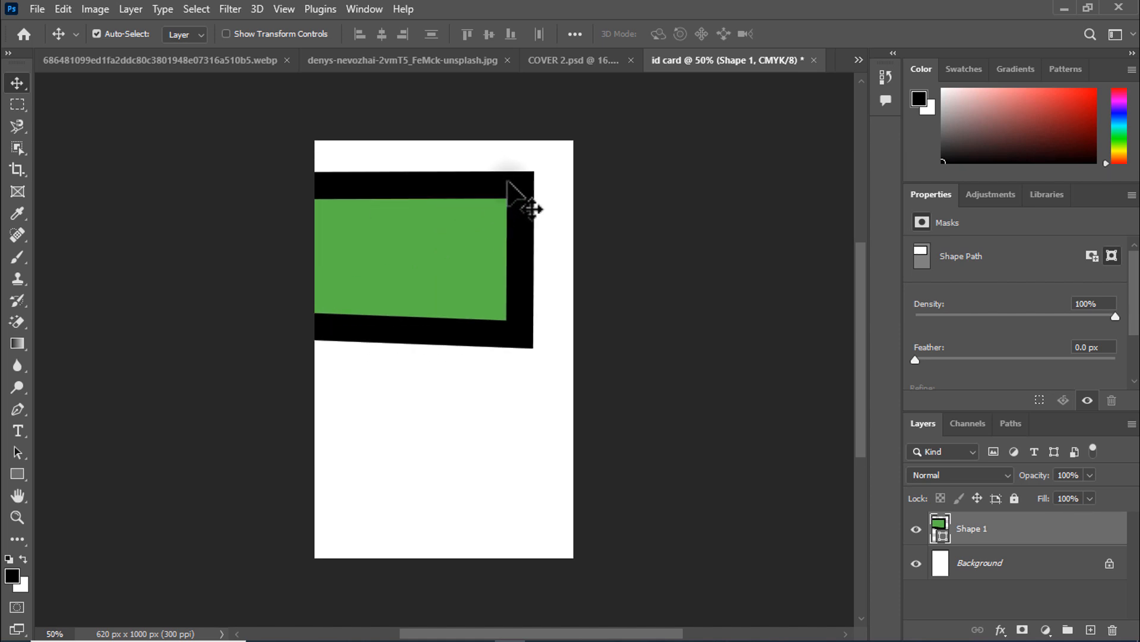
{"action": "left_click_drag", "start_coordinate": [502, 273], "coordinate": [420, 283]}
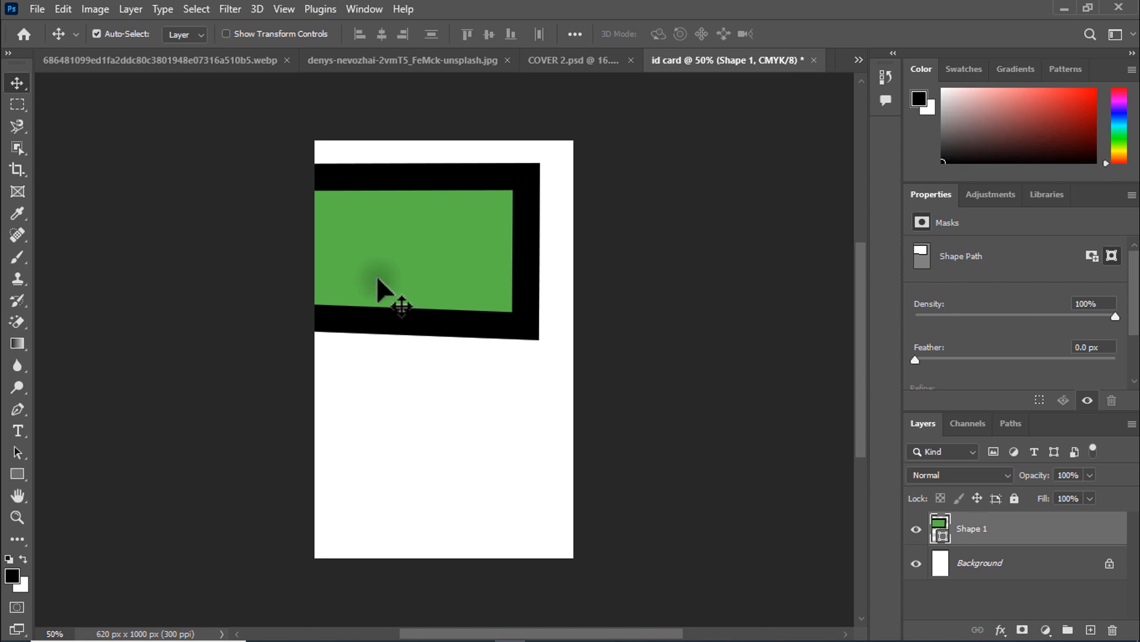
Step: Draw a rectangle about 325 x 401 px below the green pen shape with the Rectangle tool
{"action": "left_click", "coordinate": [16, 474]}
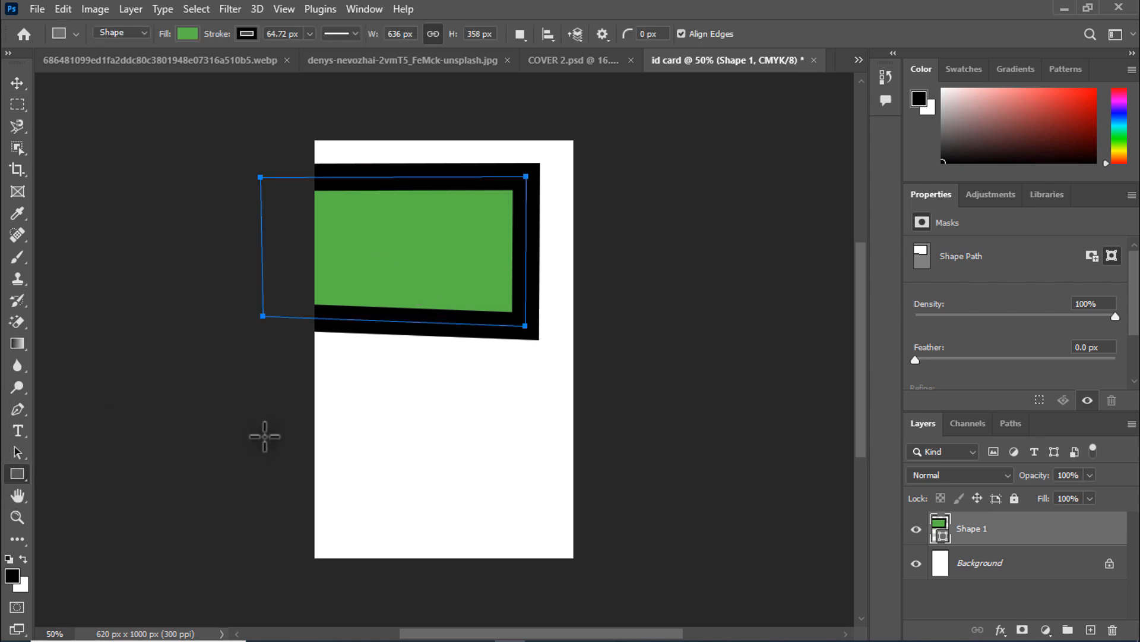
{"action": "left_click", "coordinate": [16, 83]}
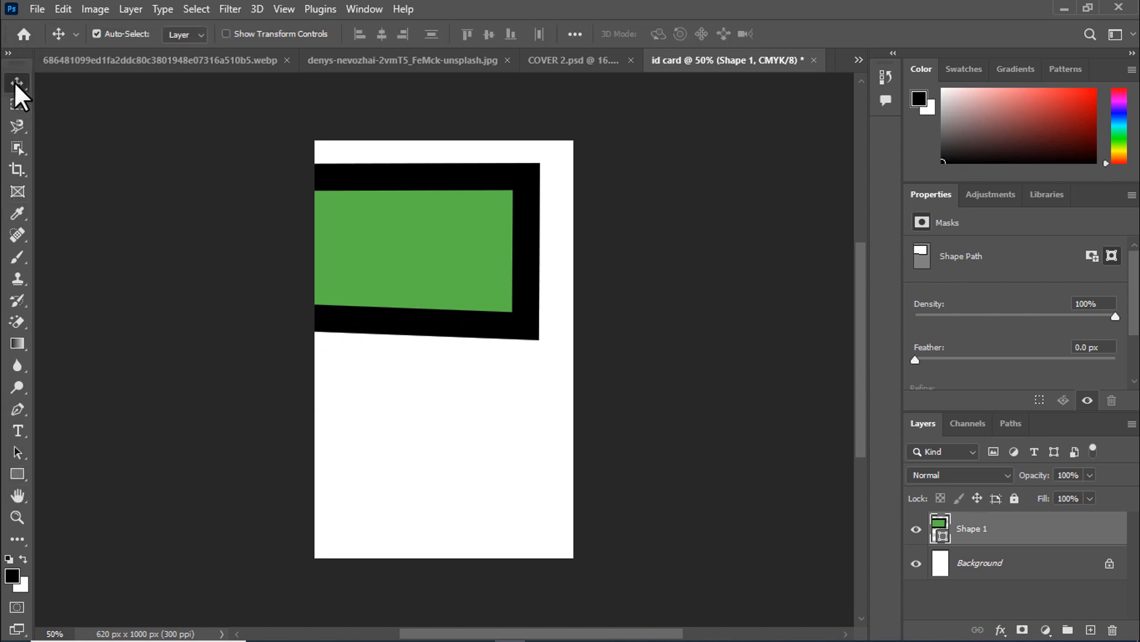
{"action": "left_click", "coordinate": [16, 474]}
{"action": "mouse_move", "coordinate": [363, 361]}
{"action": "left_mouse_down"}
{"action": "mouse_move", "coordinate": [434, 504]}
{"action": "mouse_move", "coordinate": [499, 528]}
{"action": "left_mouse_up"}
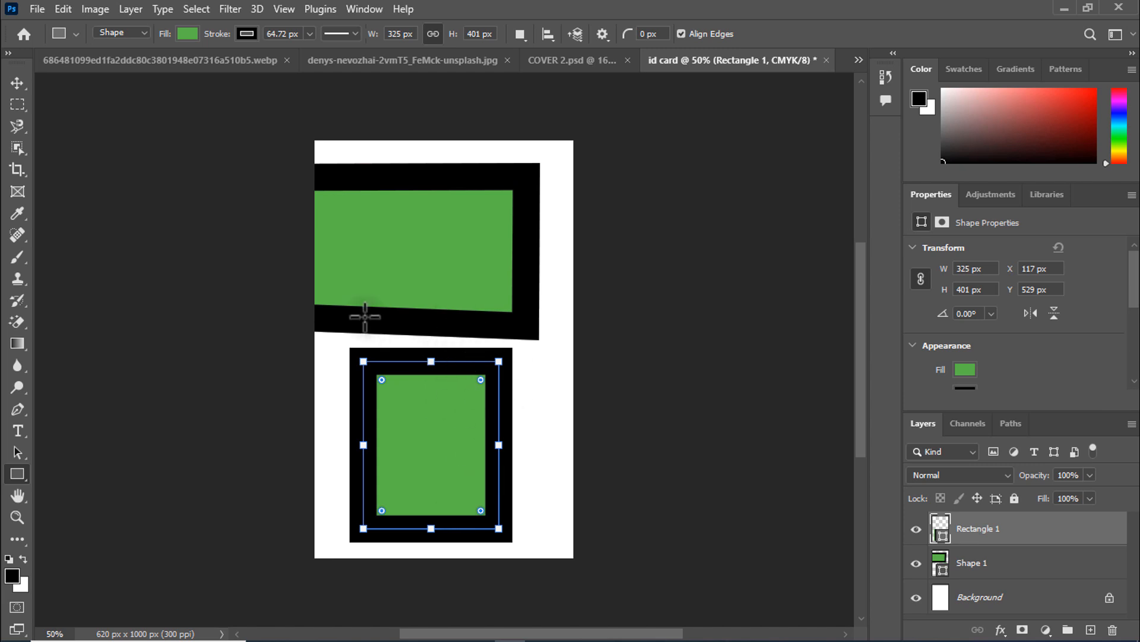
Step: Set the rectangle's stroke to none, and then to the pink colour f63180
{"action": "left_click", "coordinate": [246, 34]}
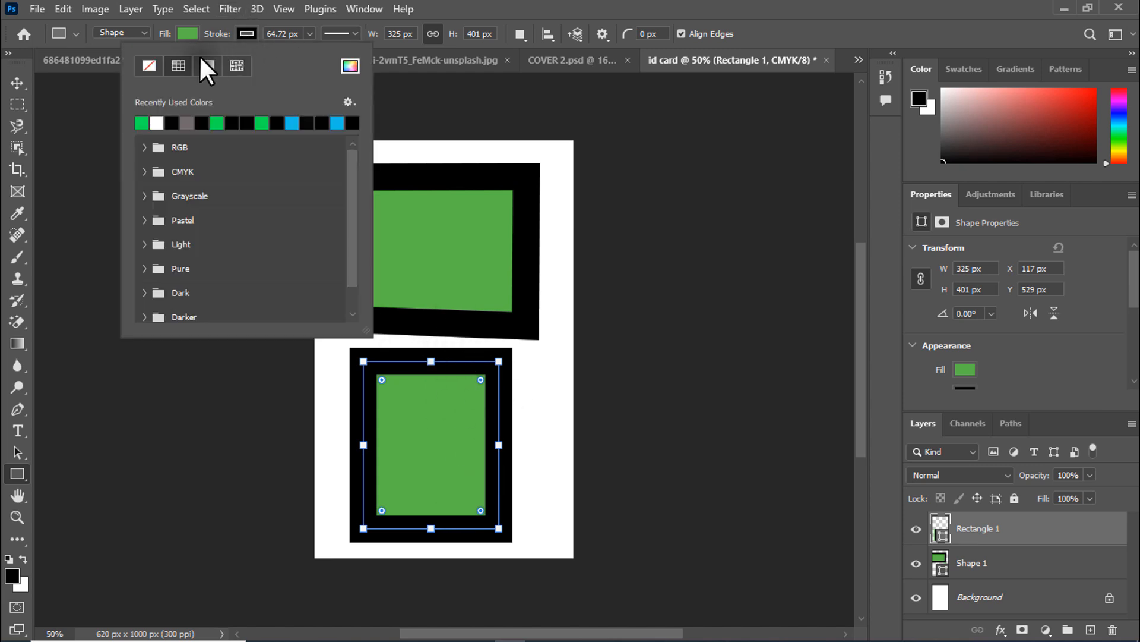
{"action": "left_click", "coordinate": [147, 66]}
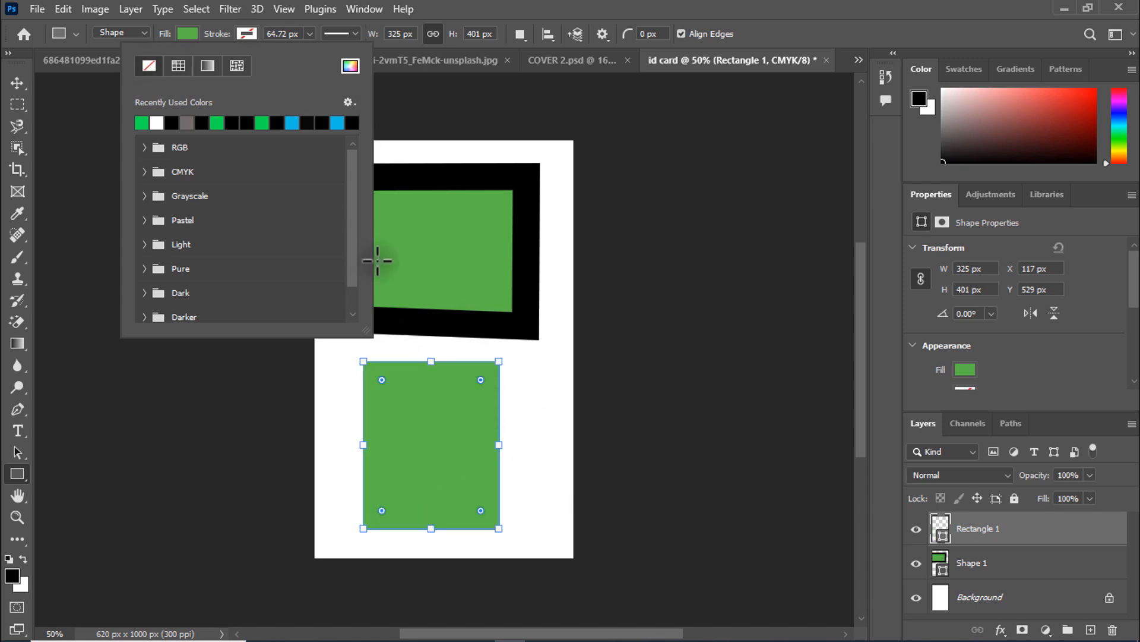
{"action": "left_click", "coordinate": [347, 67]}
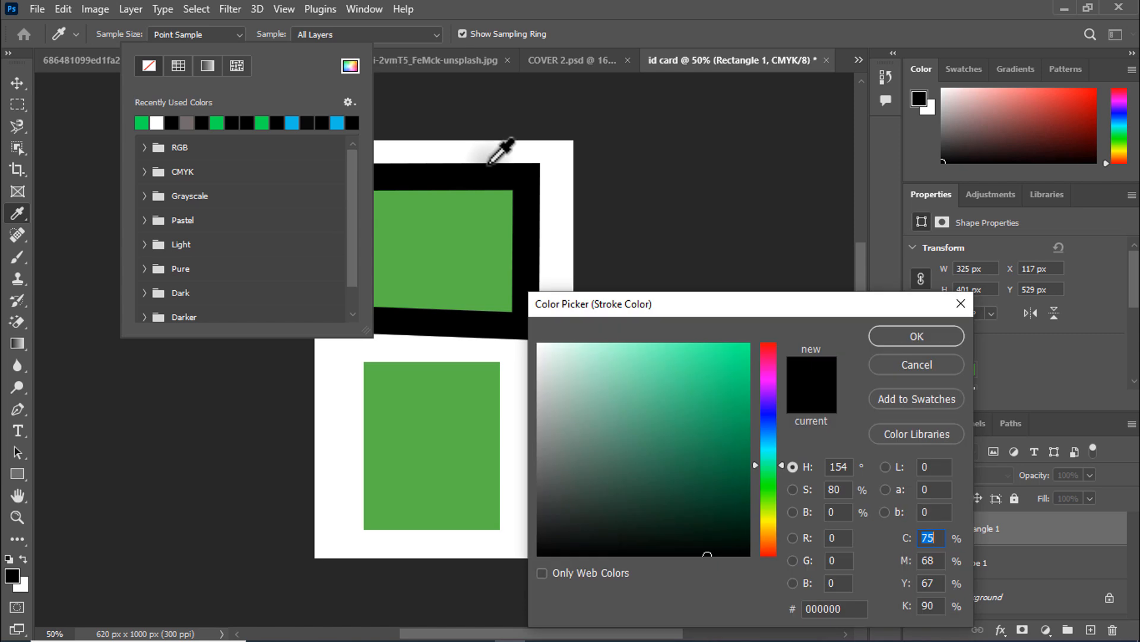
{"action": "left_click", "coordinate": [762, 356]}
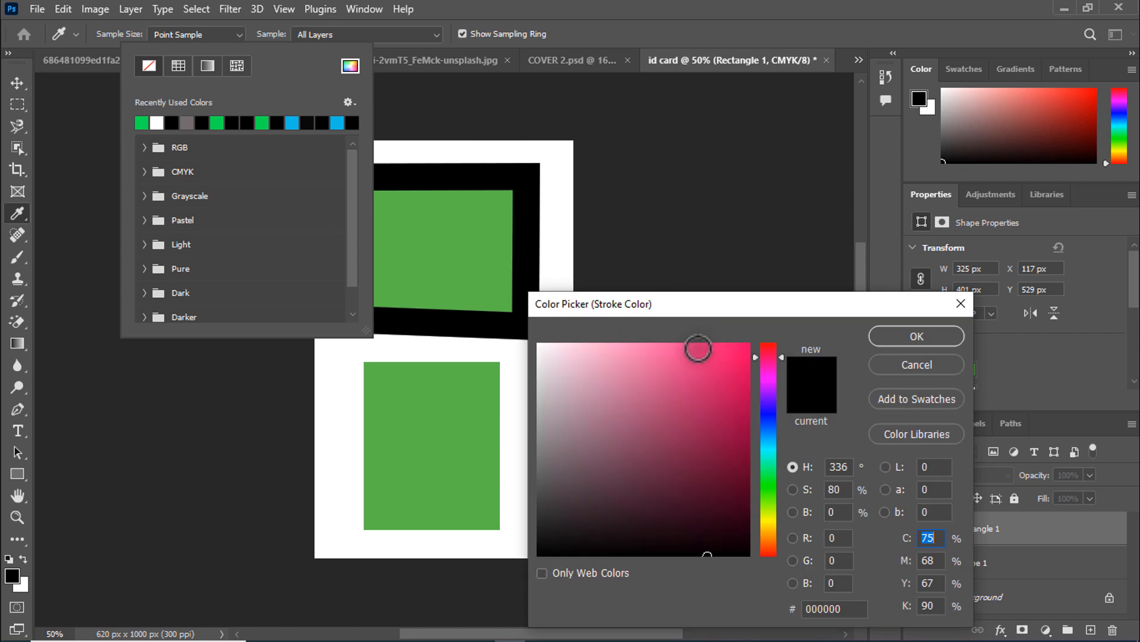
{"action": "left_click", "coordinate": [707, 350]}
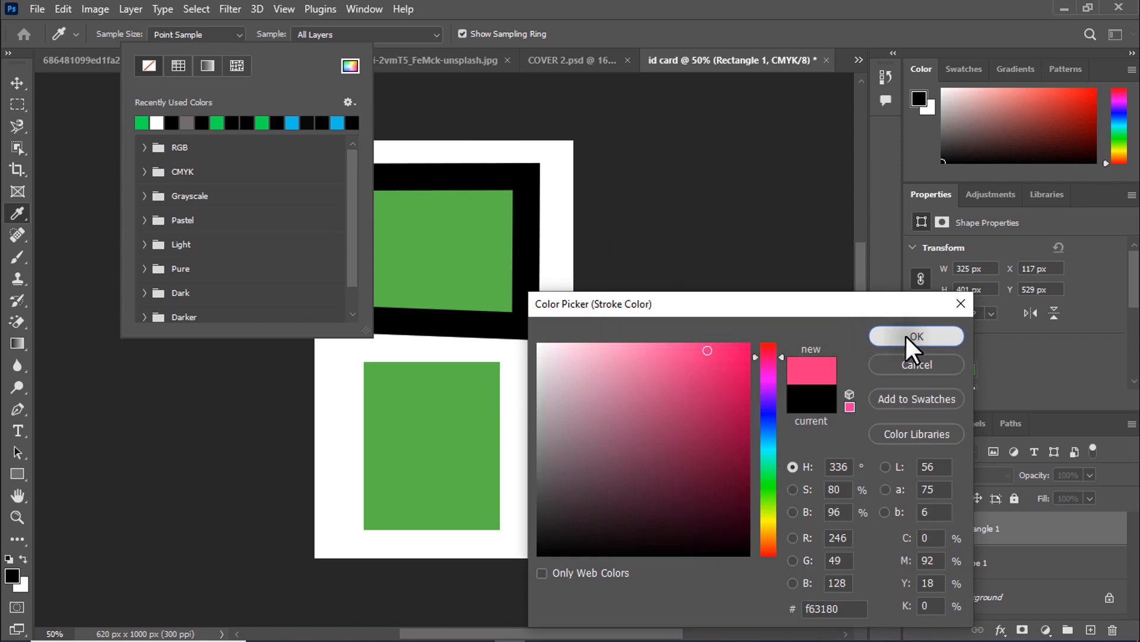
{"action": "left_click", "coordinate": [908, 337]}
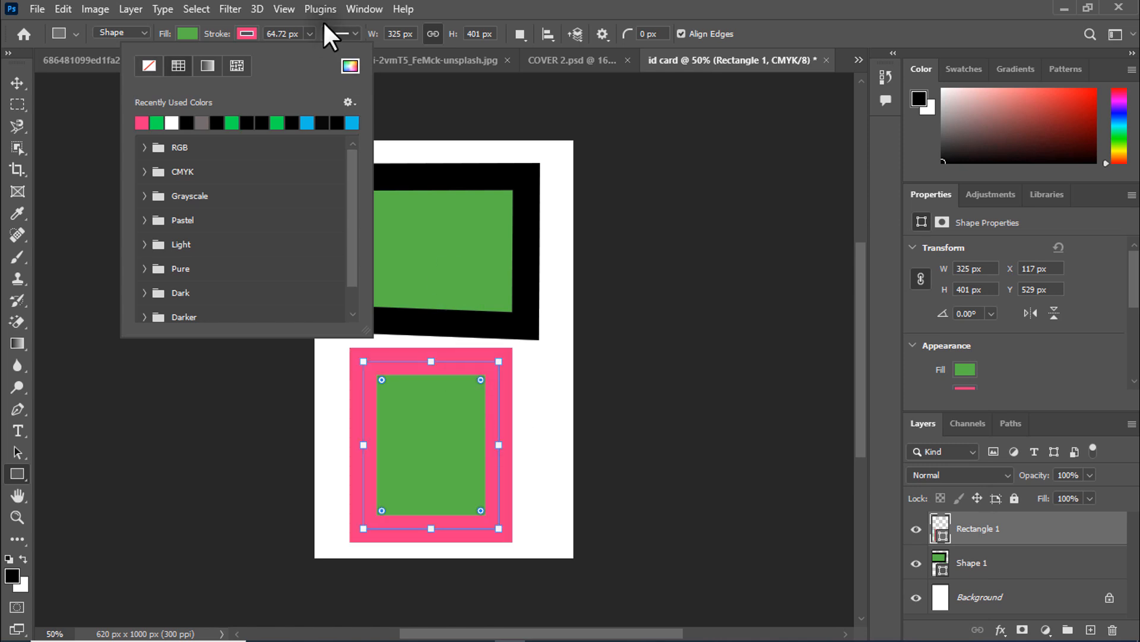
Step: Reduce the rectangle's stroke width and move the rectangle slightly down and right to about X 103, Y 534 px
{"action": "left_click", "coordinate": [310, 34]}
{"action": "mouse_move", "coordinate": [312, 51]}
{"action": "left_mouse_down"}
{"action": "mouse_move", "coordinate": [282, 58]}
{"action": "mouse_move", "coordinate": [347, 67]}
{"action": "mouse_move", "coordinate": [303, 77]}
{"action": "left_mouse_up"}
{"action": "key", "text": "v"}
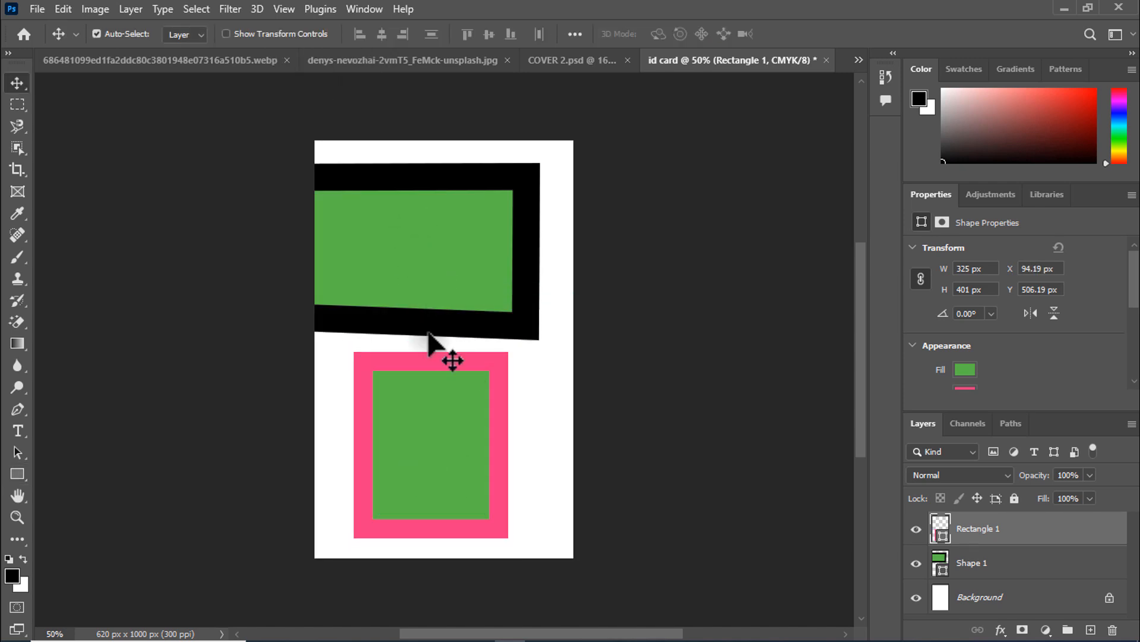
{"action": "mouse_move", "coordinate": [427, 412]}
{"action": "left_mouse_down"}
{"action": "mouse_move", "coordinate": [454, 418]}
{"action": "mouse_move", "coordinate": [409, 417]}
{"action": "mouse_move", "coordinate": [422, 424]}
{"action": "left_mouse_up"}
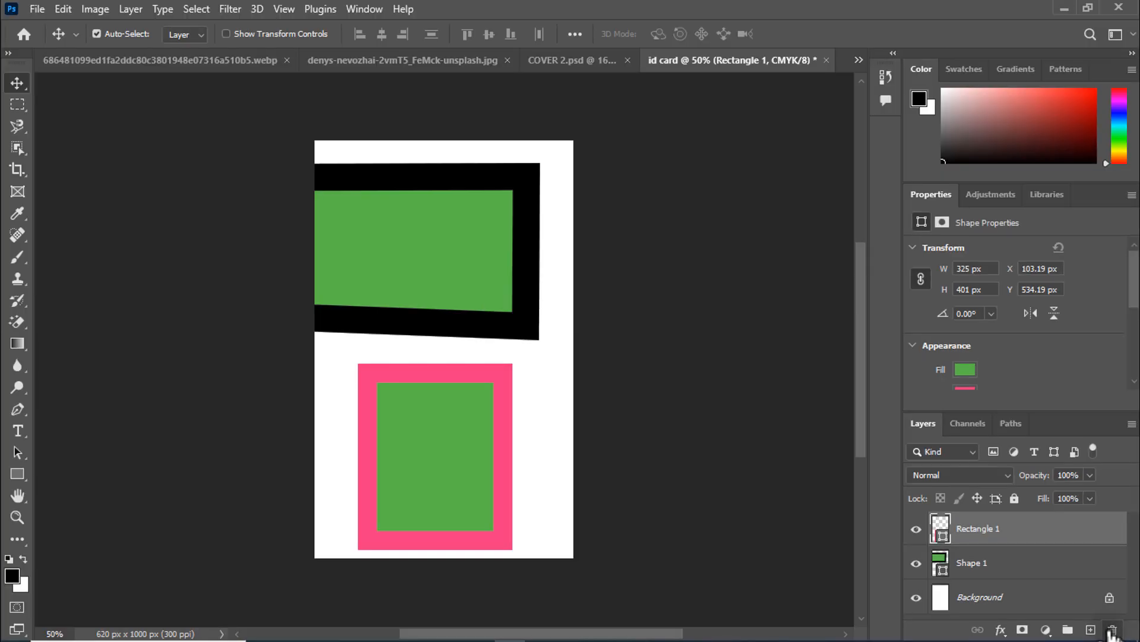
Step: Delete the Rectangle 1 layer and the green pen shape so only the white background is left
{"action": "left_click", "coordinate": [1112, 631]}
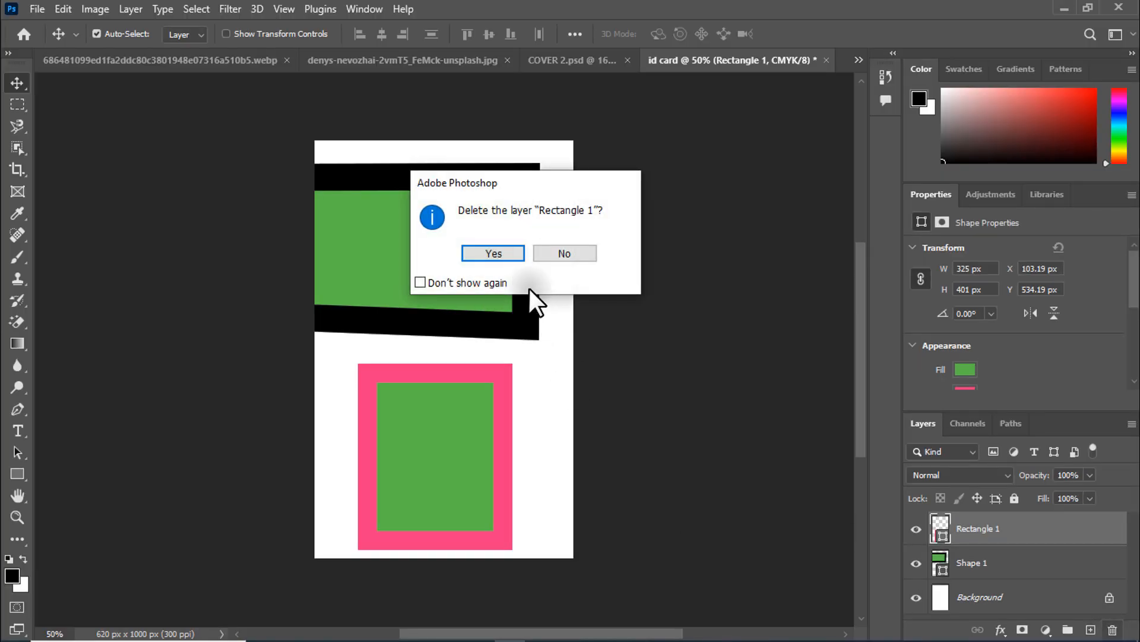
{"action": "left_click", "coordinate": [493, 253]}
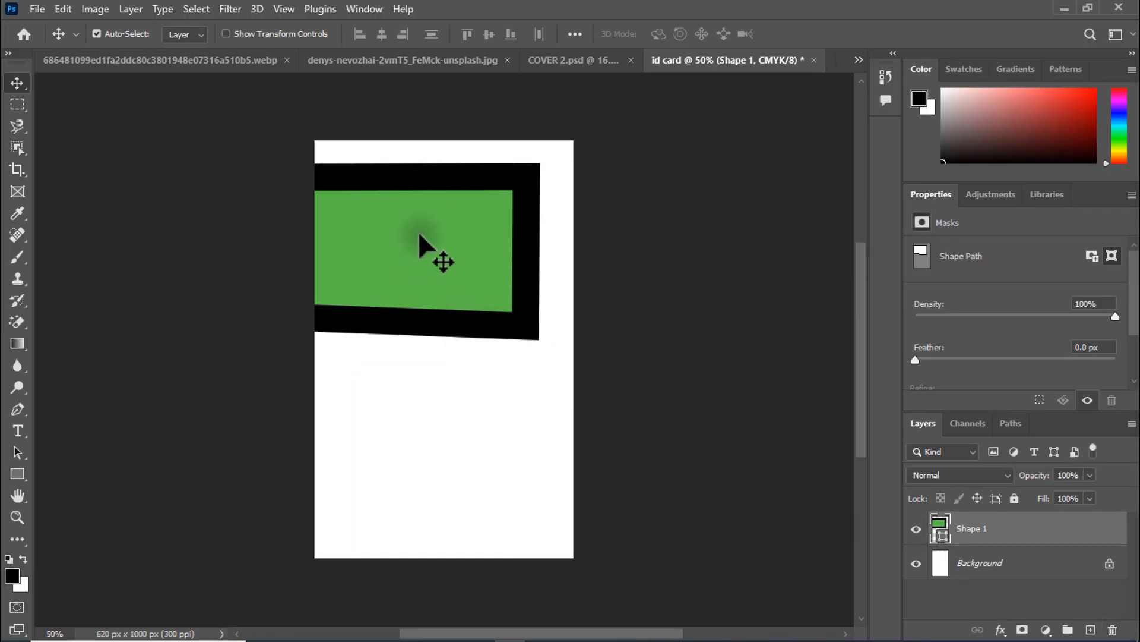
{"action": "left_click_drag", "start_coordinate": [369, 218], "coordinate": [422, 251]}
{"action": "key", "text": "Delete"}
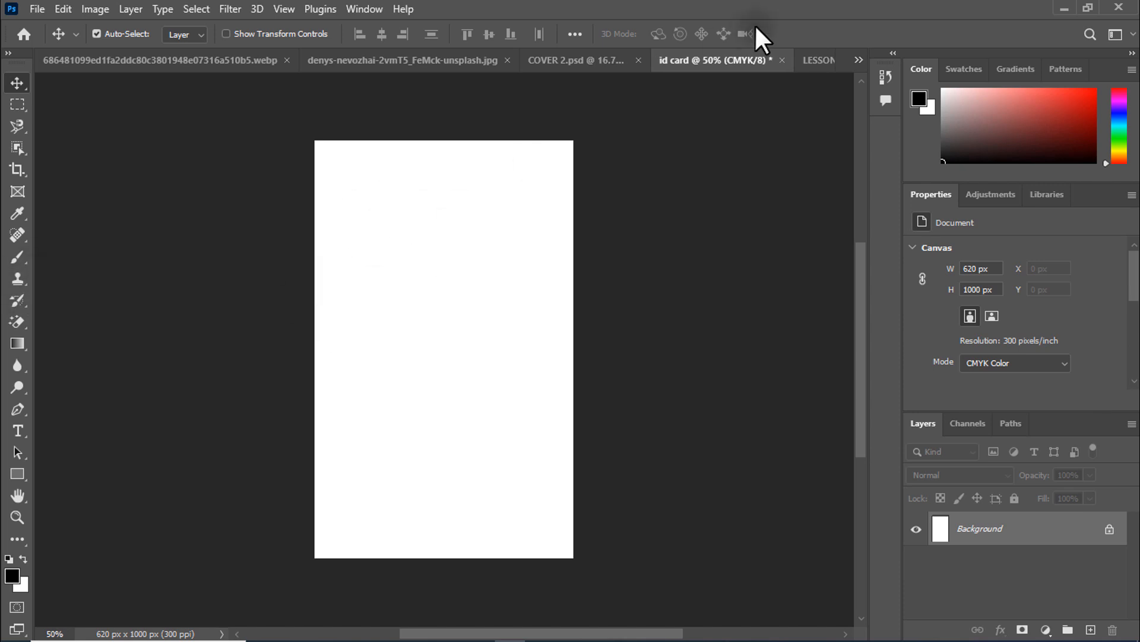
Step: Check the reference design in LESSON 4 IDCARD.psd and set the Pen tool's stroke to none in the id card document
{"action": "left_click", "coordinate": [822, 55]}
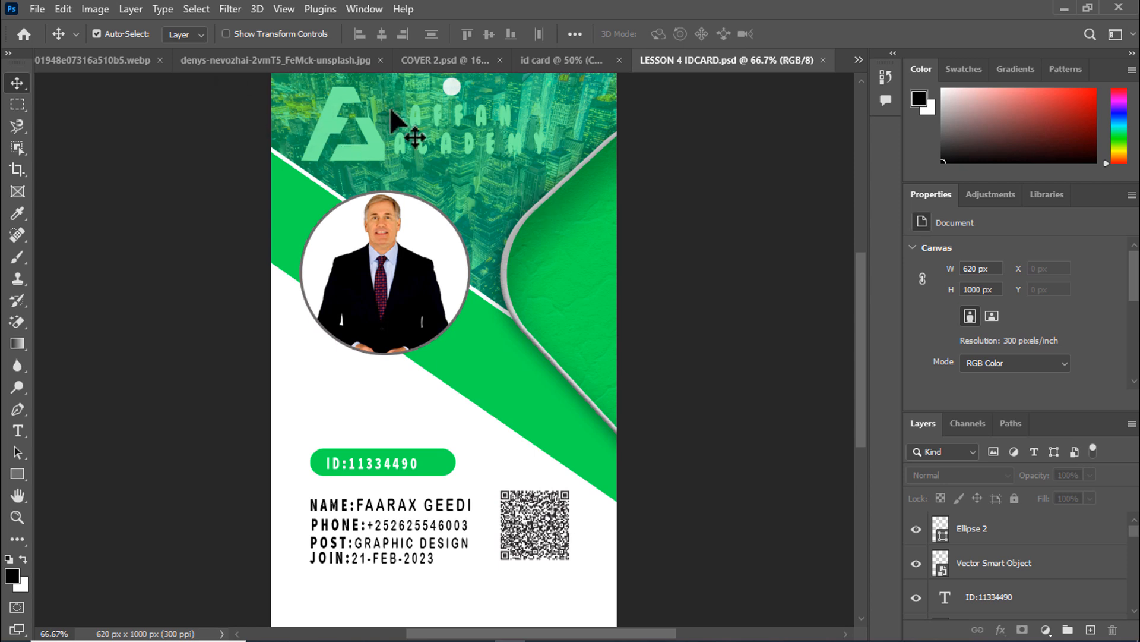
{"action": "left_click", "coordinate": [568, 62]}
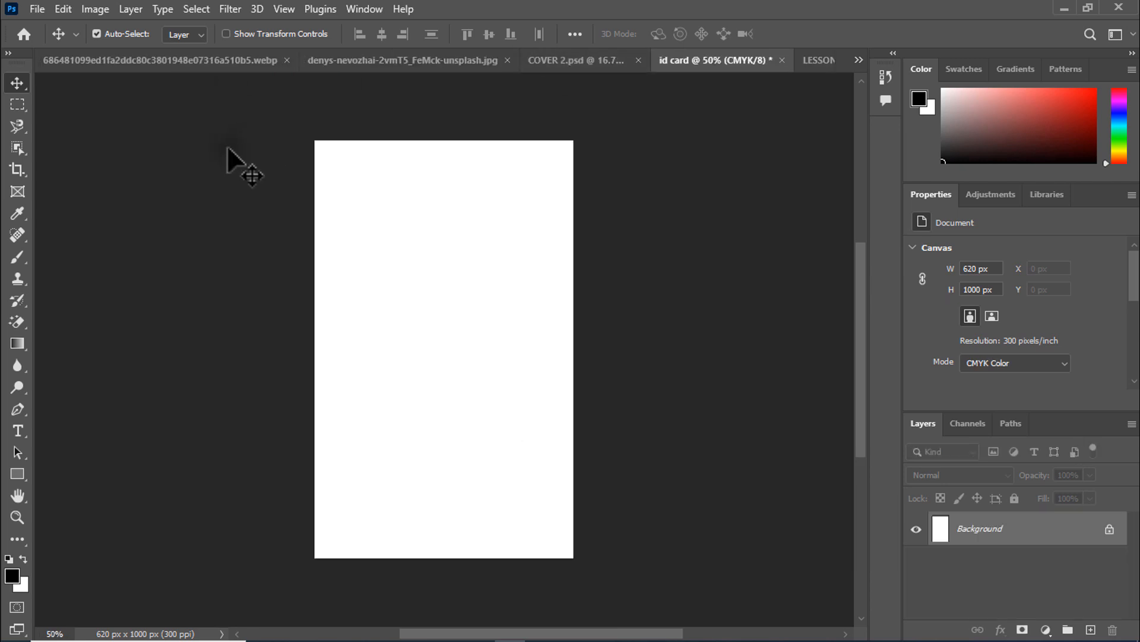
{"action": "left_click", "coordinate": [15, 408]}
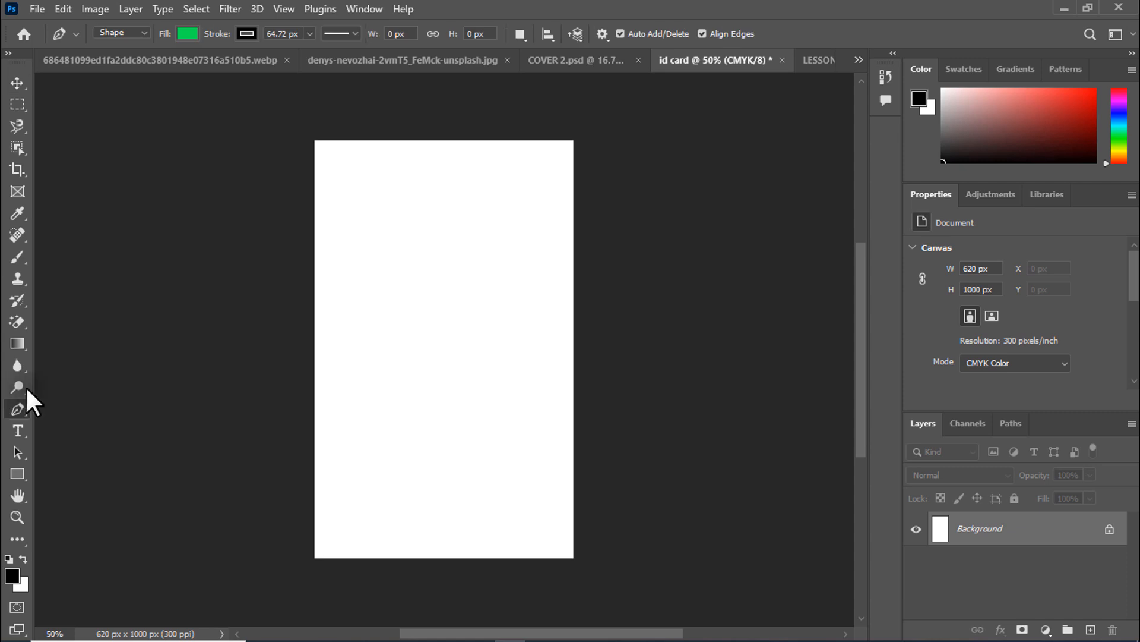
{"action": "left_click", "coordinate": [243, 34]}
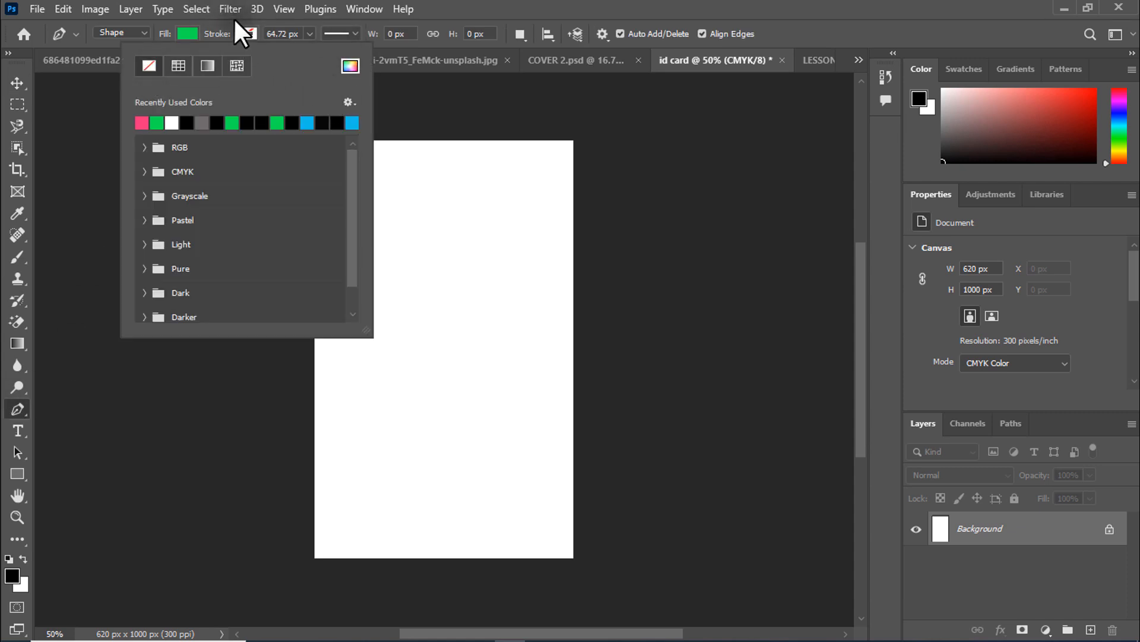
{"action": "left_click", "coordinate": [245, 31]}
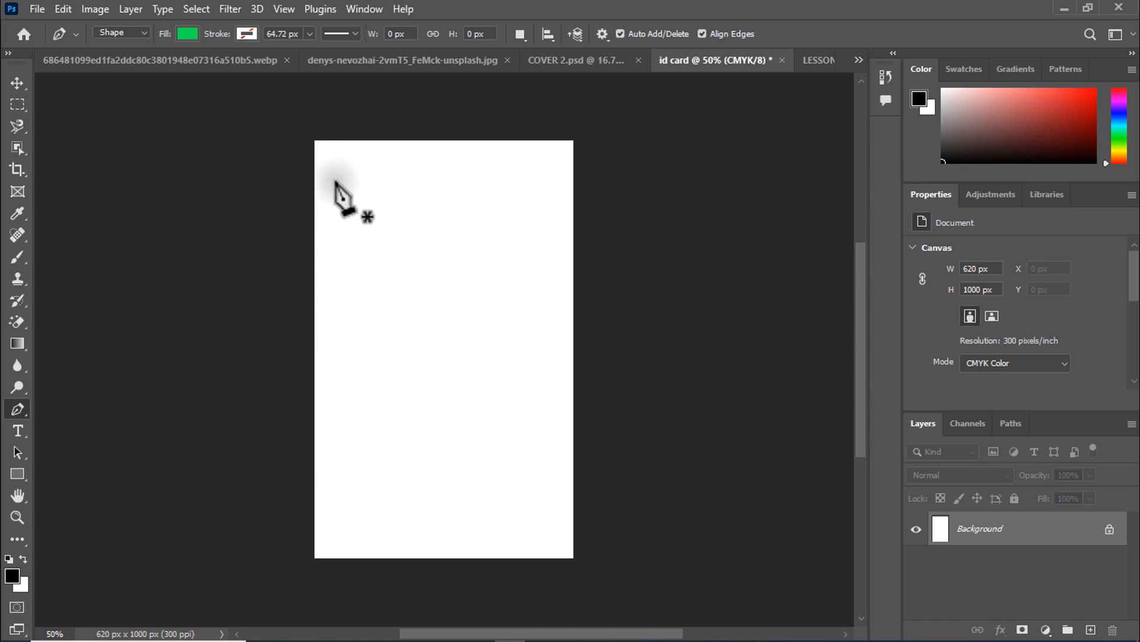
Step: Draw a closed seven-point green pen shape about 630 x 486 px over the card's top and nudge it slightly up
{"action": "left_click", "coordinate": [311, 135]}
{"action": "left_click", "coordinate": [575, 141]}
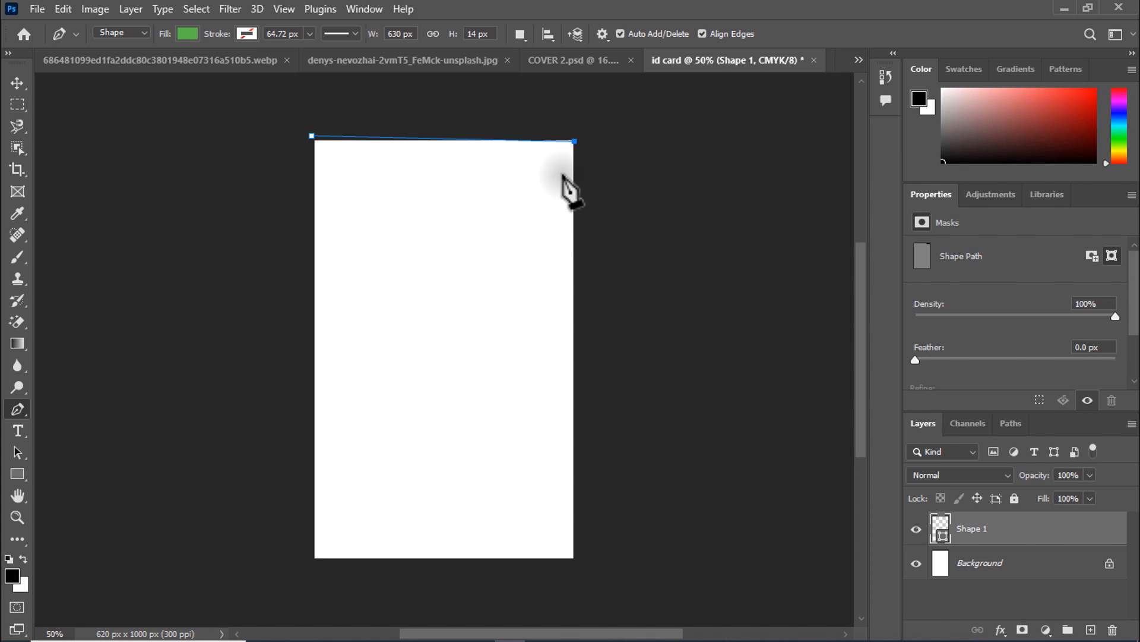
{"action": "left_click", "coordinate": [571, 338]}
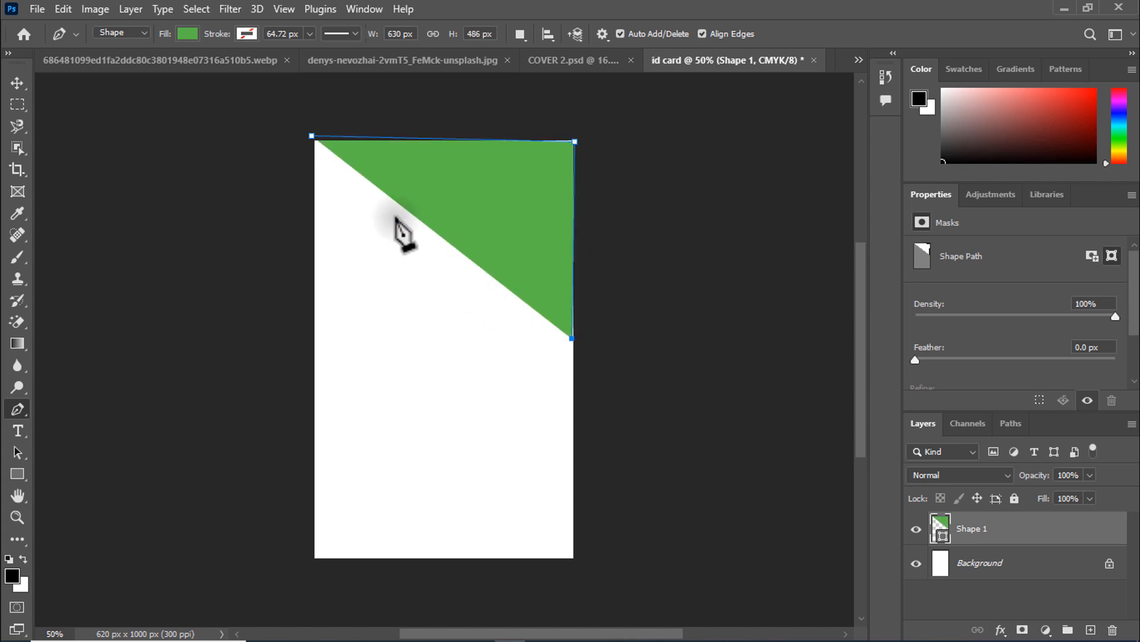
{"action": "left_click", "coordinate": [444, 284]}
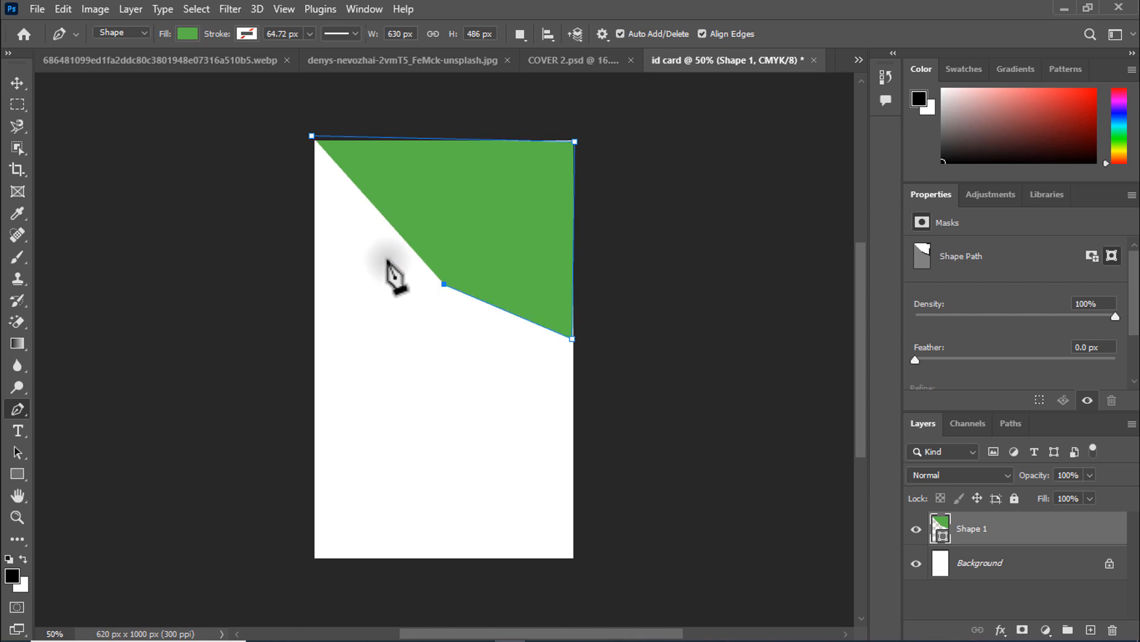
{"action": "left_click", "coordinate": [376, 259]}
{"action": "left_click", "coordinate": [335, 236]}
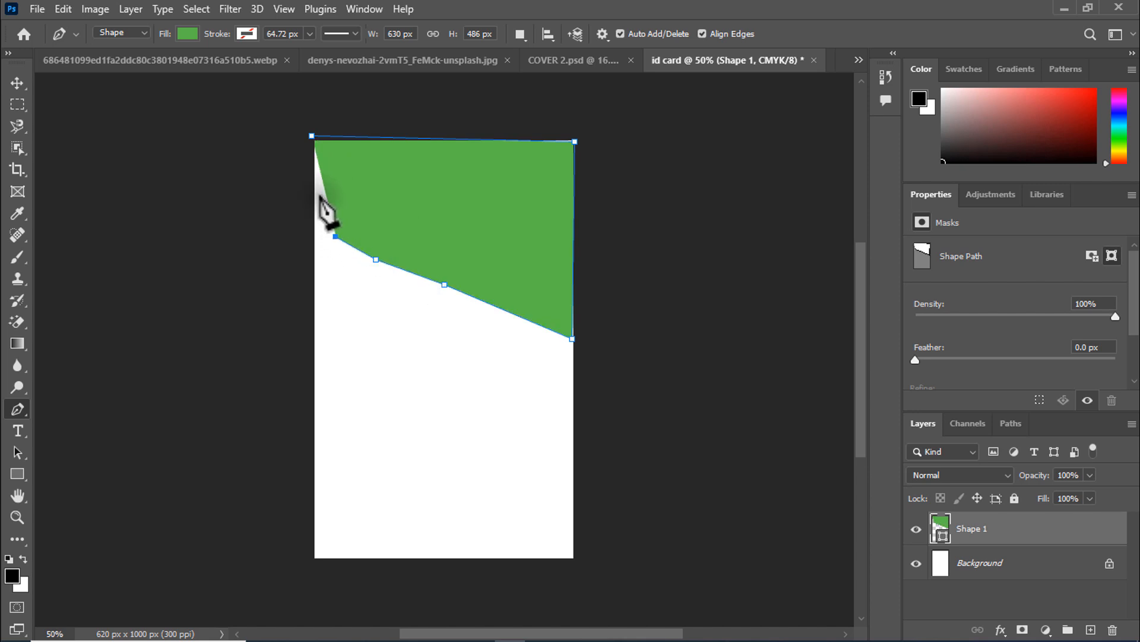
{"action": "left_click", "coordinate": [311, 205]}
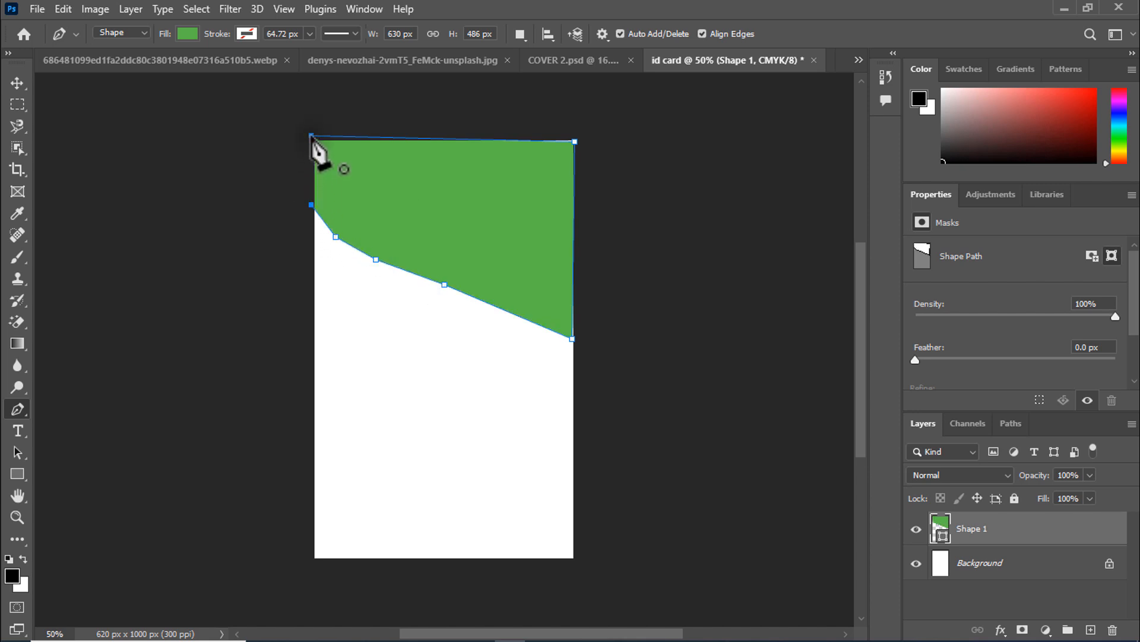
{"action": "left_click", "coordinate": [310, 136]}
{"action": "left_click", "coordinate": [16, 83]}
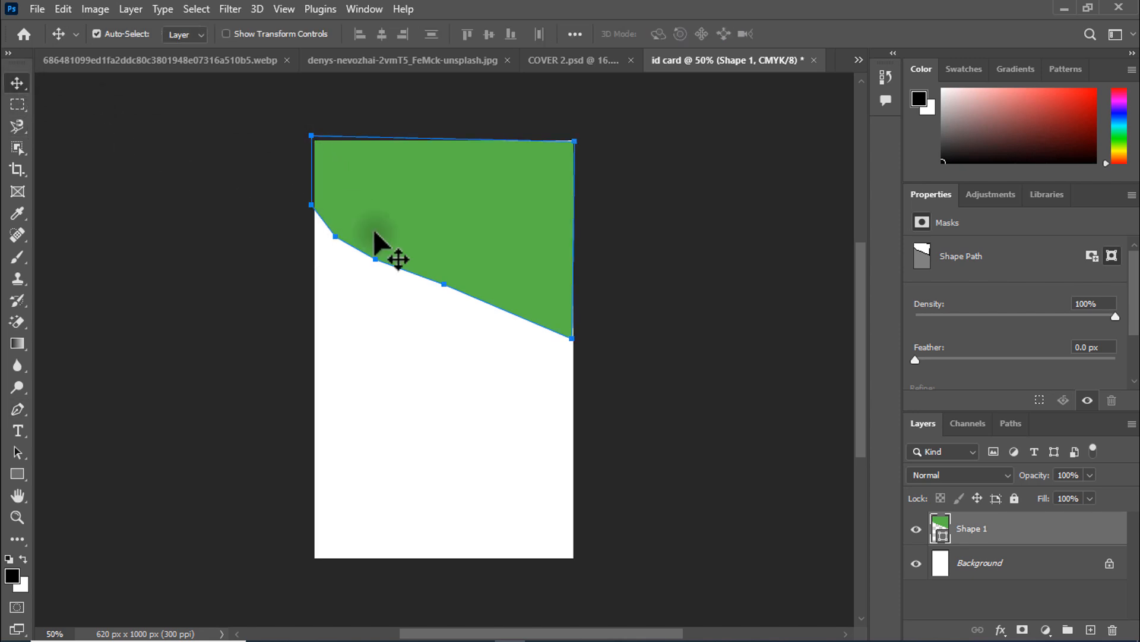
{"action": "mouse_move", "coordinate": [441, 220]}
{"action": "left_mouse_down"}
{"action": "mouse_move", "coordinate": [369, 186]}
{"action": "mouse_move", "coordinate": [488, 198]}
{"action": "mouse_move", "coordinate": [447, 215]}
{"action": "mouse_move", "coordinate": [446, 202]}
{"action": "mouse_move", "coordinate": [443, 213]}
{"action": "left_mouse_up"}
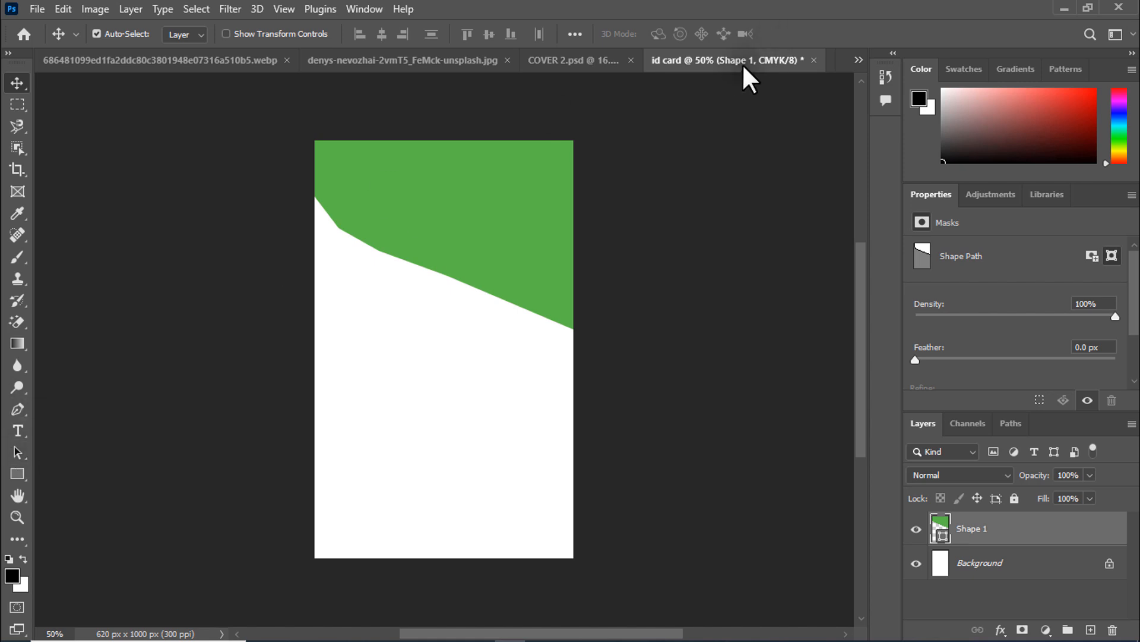
Step: Check LESSON 4 IDCARD.psd and bring the city photo from denys-nevozhai-2vmT5_FeMck-unsplash.jpg into the id card document
{"action": "left_click", "coordinate": [859, 60]}
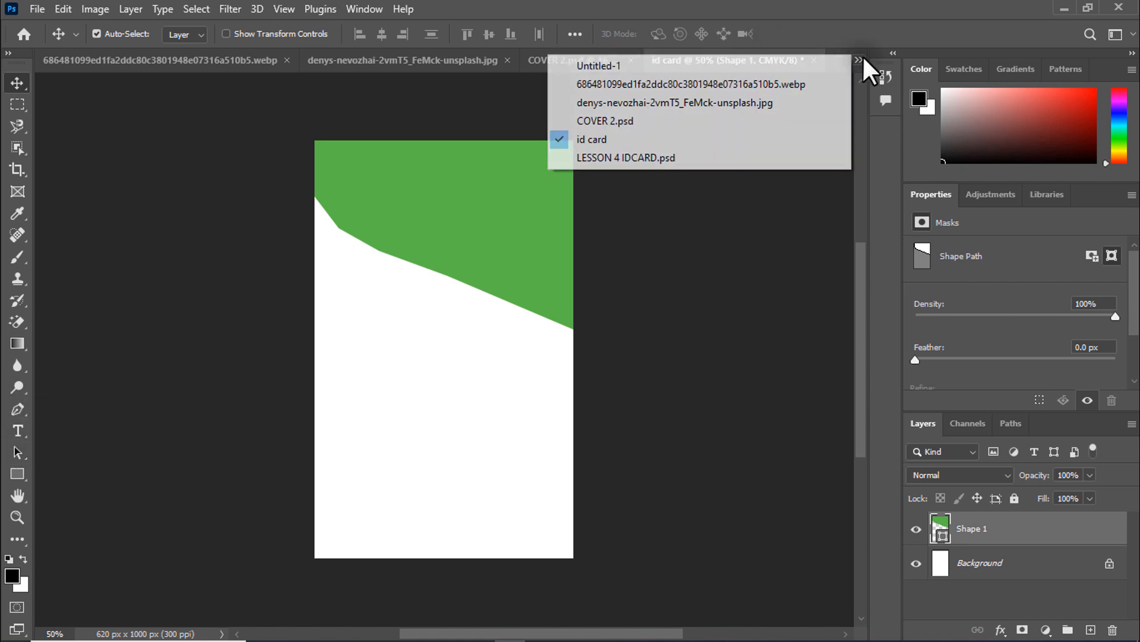
{"action": "left_click", "coordinate": [711, 158]}
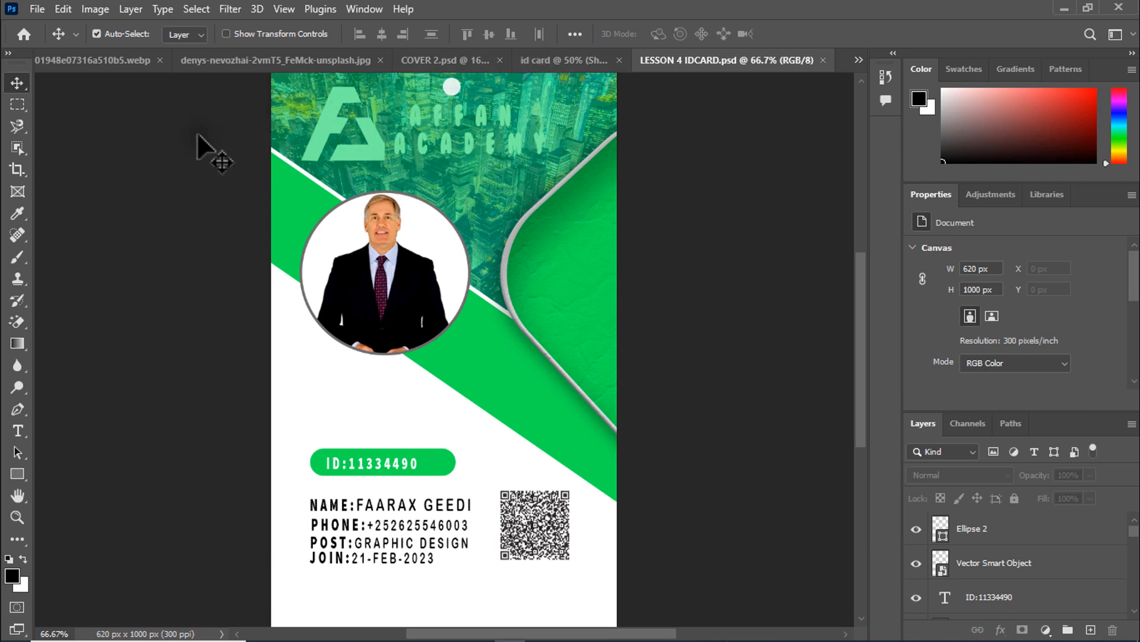
{"action": "left_click", "coordinate": [249, 60]}
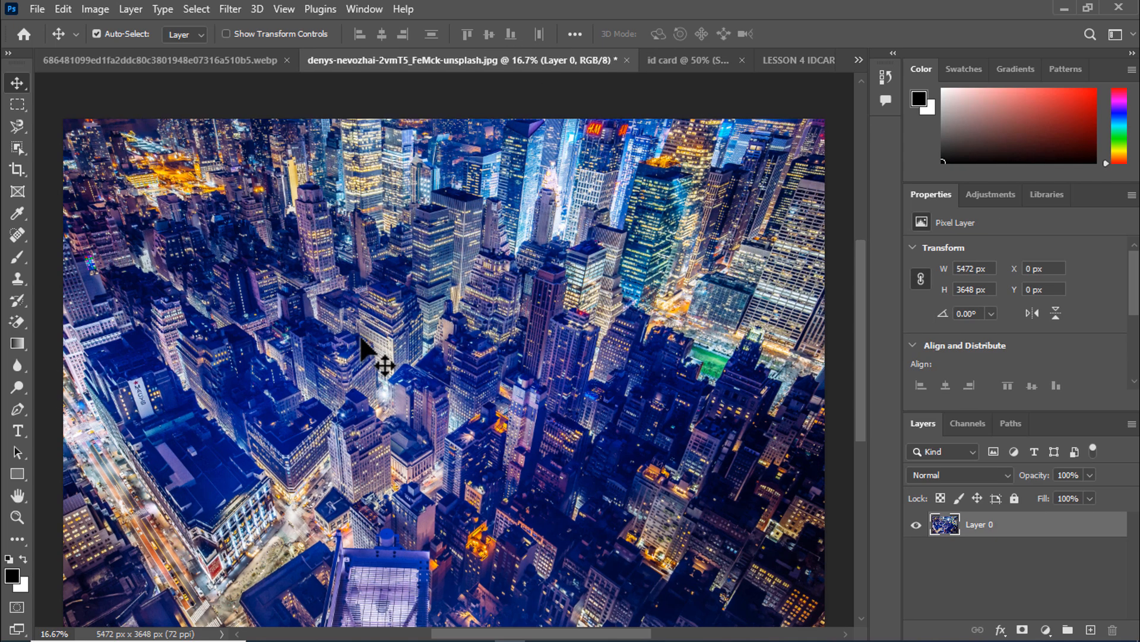
{"action": "left_click_drag", "start_coordinate": [302, 331], "coordinate": [288, 357]}
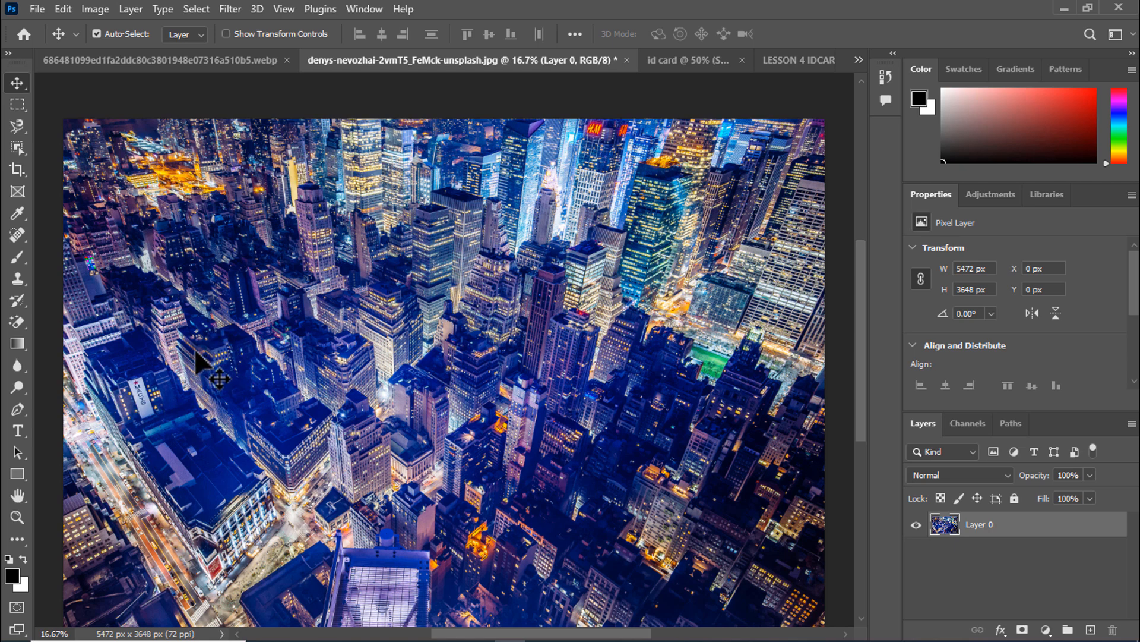
{"action": "left_click_drag", "start_coordinate": [194, 348], "coordinate": [683, 60]}
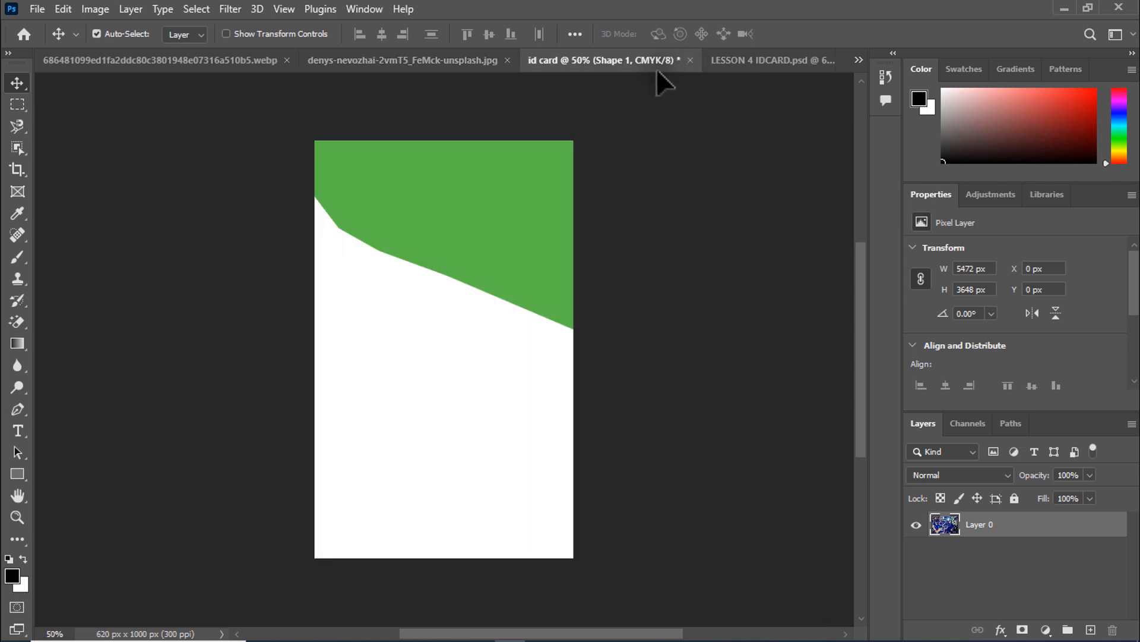
{"action": "left_click_drag", "start_coordinate": [617, 55], "coordinate": [467, 215]}
{"action": "left_click_drag", "start_coordinate": [455, 234], "coordinate": [455, 234]}
{"action": "left_click_drag", "start_coordinate": [405, 280], "coordinate": [492, 399]}
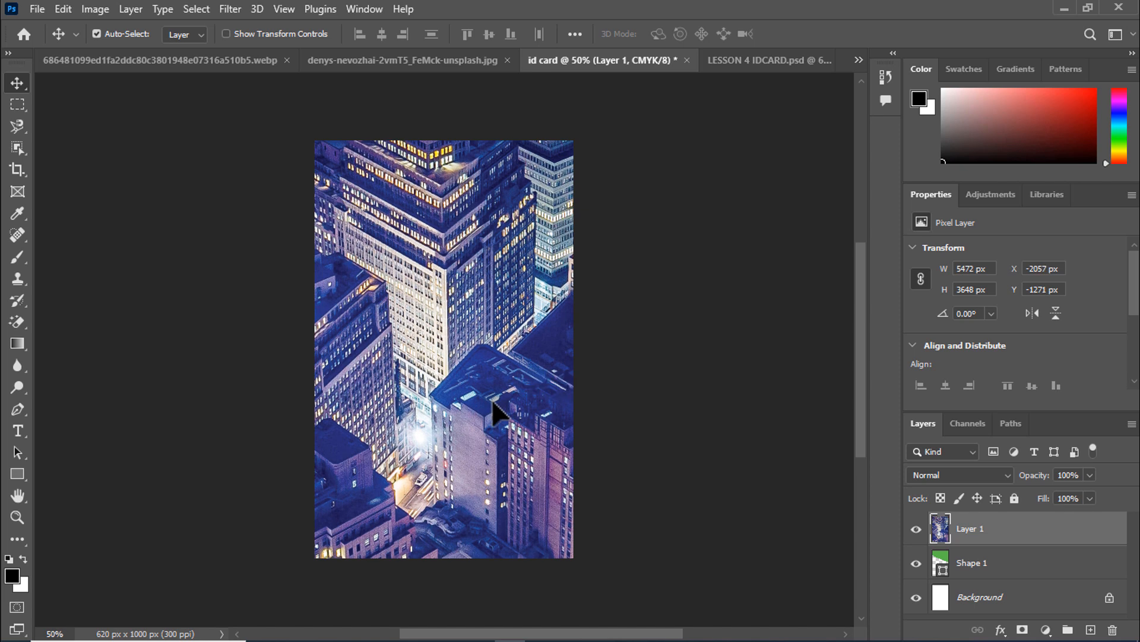
Step: Scale the city photo layer to 13.65% and centre it across the middle of the card at X 315, Y 500 px
{"action": "key", "text": "ctrl+minus"}
{"action": "key", "text": "ctrl+minus"}
{"action": "key", "text": "ctrl+minus"}
{"action": "key", "text": "ctrl+minus"}
{"action": "key", "text": "ctrl+minus"}
{"action": "key", "text": "ctrl+minus"}
{"action": "key", "text": "ctrl+minus"}
{"action": "key", "text": "ctrl+minus"}
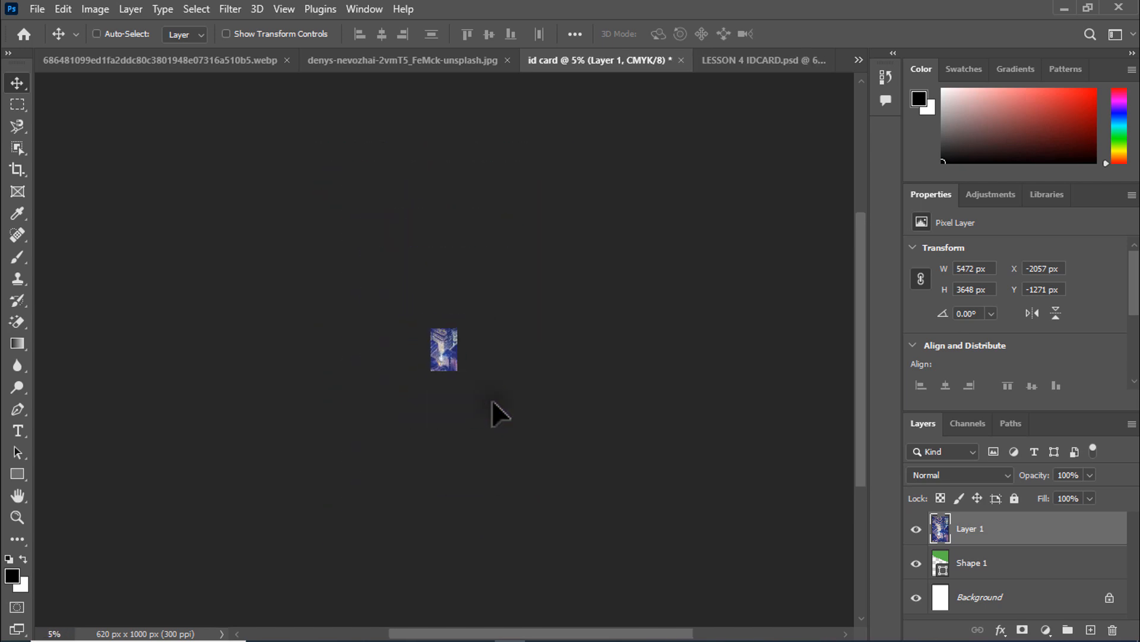
{"action": "key", "text": "ctrl+t"}
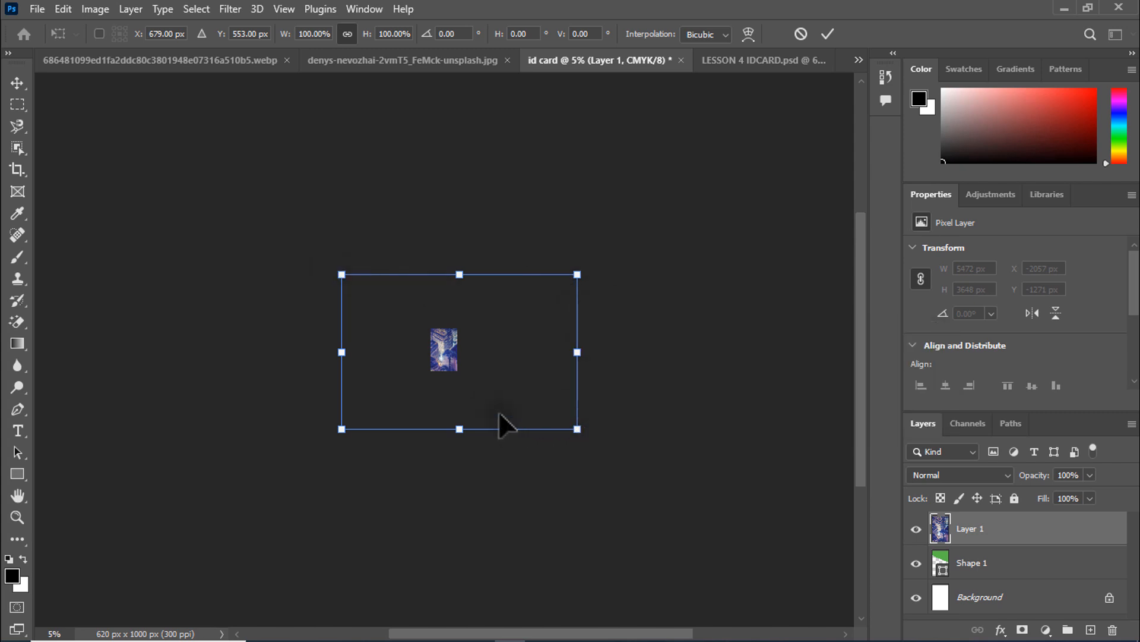
{"action": "left_click_drag", "start_coordinate": [579, 439], "coordinate": [350, 353]}
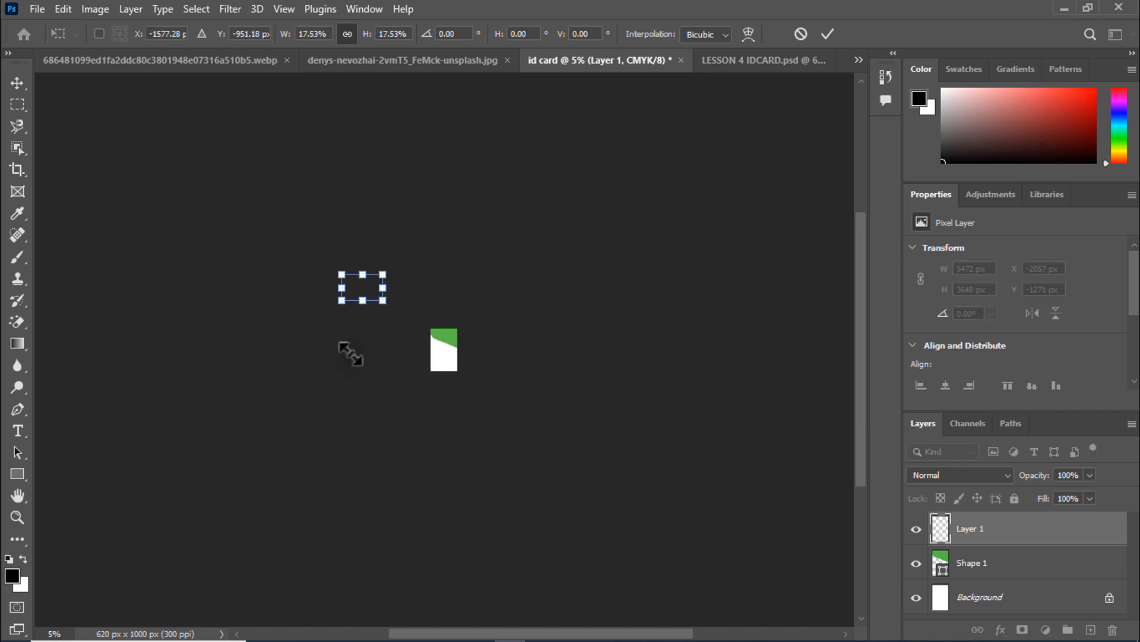
{"action": "mouse_move", "coordinate": [383, 299]}
{"action": "left_mouse_down"}
{"action": "mouse_move", "coordinate": [496, 376]}
{"action": "mouse_move", "coordinate": [585, 407]}
{"action": "mouse_move", "coordinate": [550, 414]}
{"action": "mouse_move", "coordinate": [372, 299]}
{"action": "left_mouse_up"}
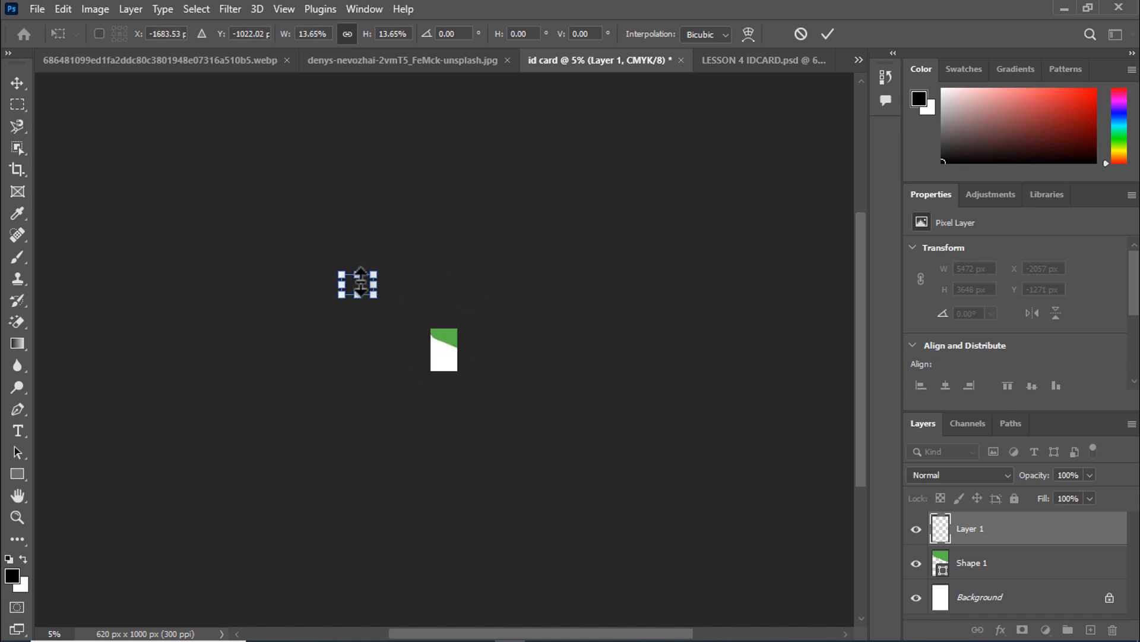
{"action": "left_click_drag", "start_coordinate": [366, 289], "coordinate": [451, 354]}
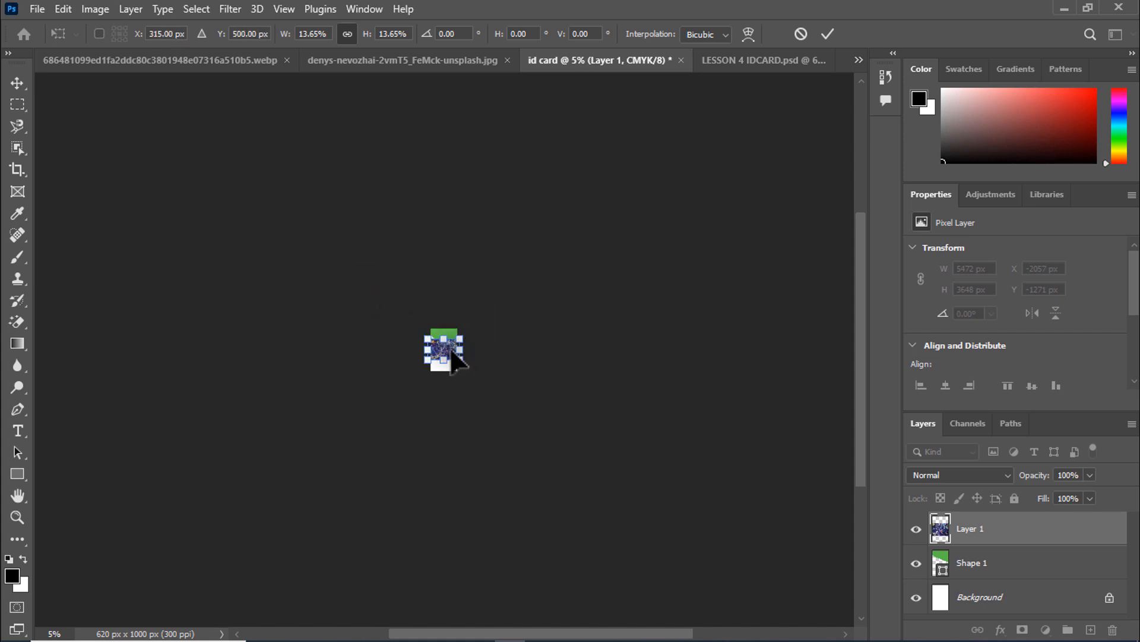
{"action": "left_click", "coordinate": [823, 29]}
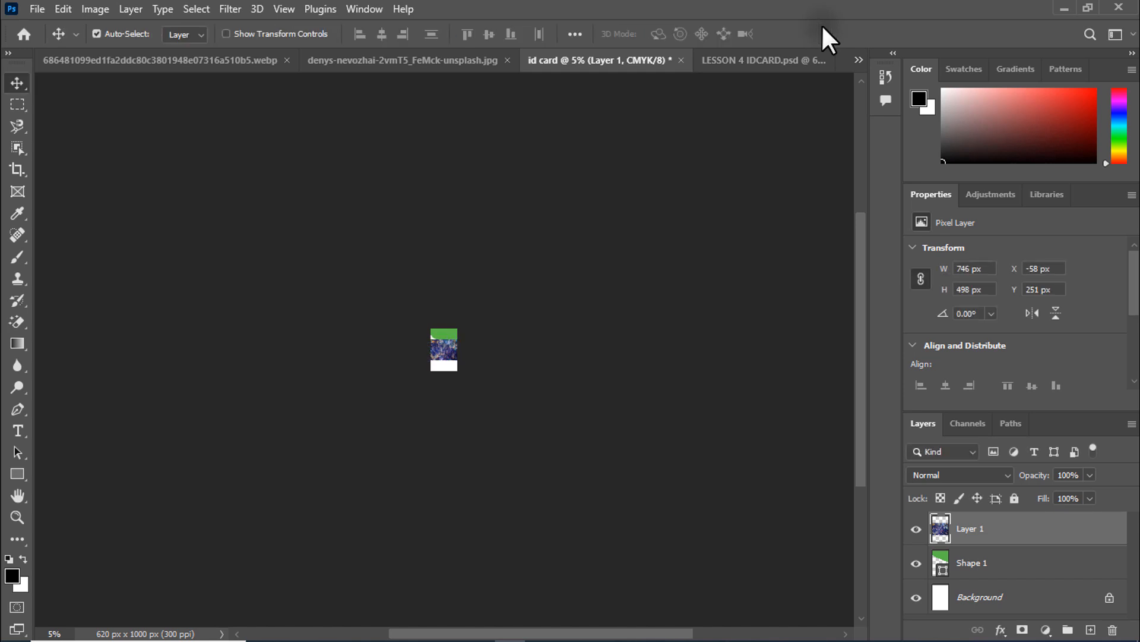
Step: Move the city photo layer up over the green shape to the card's upper edge, at X -17, Y 0 px
{"action": "key", "text": "ctrl+plus"}
{"action": "key", "text": "ctrl+plus"}
{"action": "key", "text": "ctrl+plus"}
{"action": "key", "text": "ctrl+plus"}
{"action": "key", "text": "ctrl+plus"}
{"action": "key", "text": "ctrl+plus"}
{"action": "key", "text": "ctrl+plus"}
{"action": "key", "text": "ctrl+plus"}
{"action": "left_click_drag", "start_coordinate": [432, 355], "coordinate": [404, 298]}
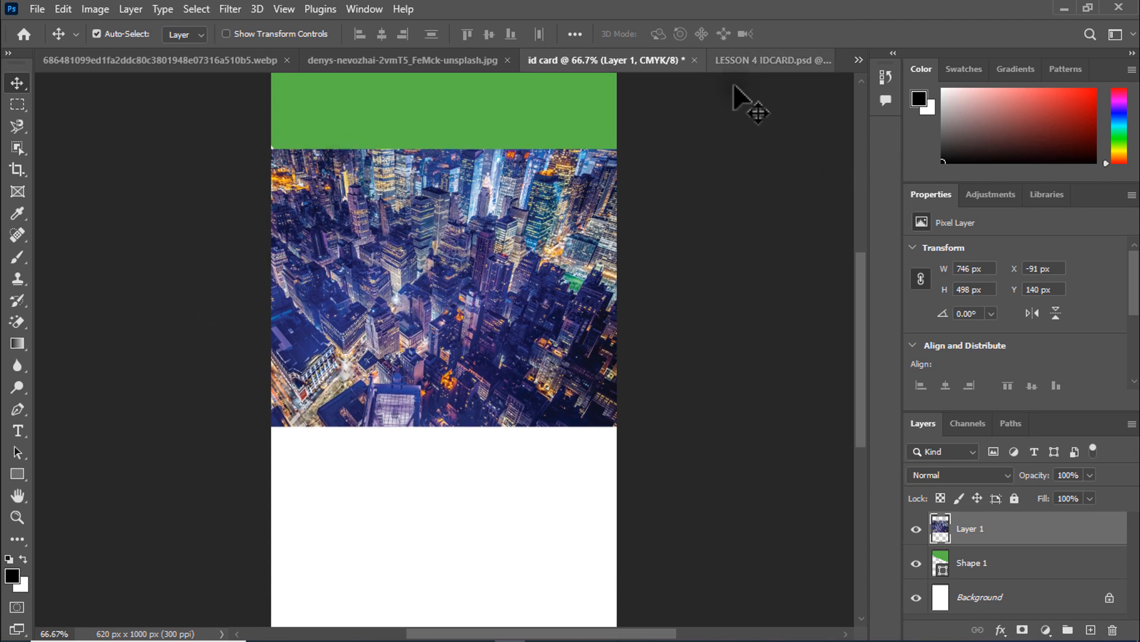
{"action": "left_click_drag", "start_coordinate": [471, 318], "coordinate": [540, 297]}
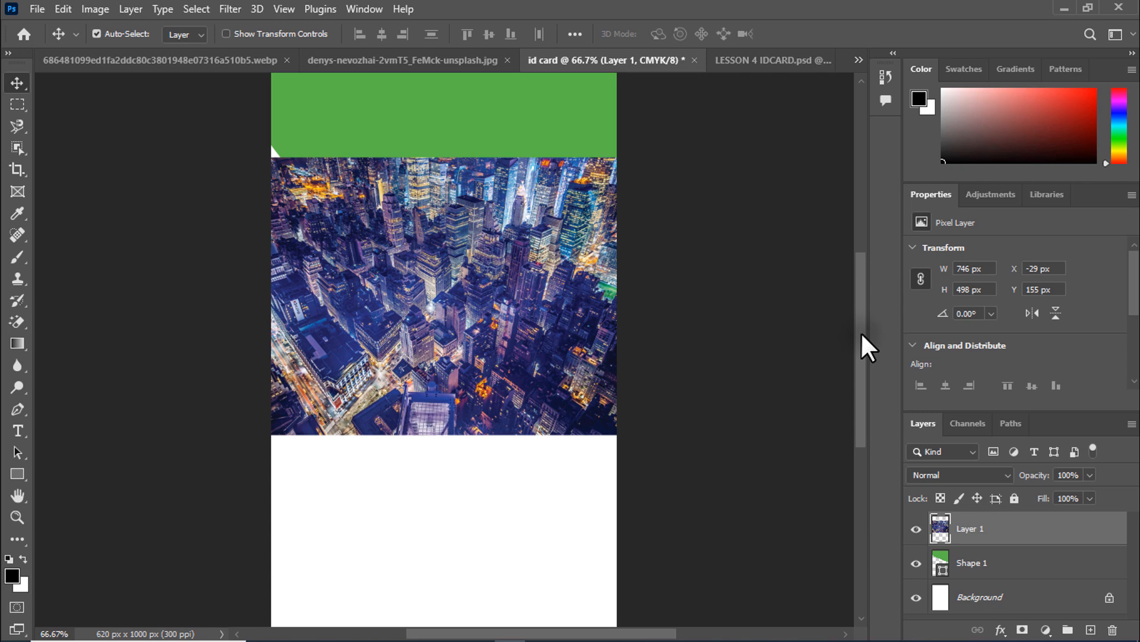
{"action": "scroll", "coordinate": [867, 348], "scroll_direction": "up", "scroll_amount": 3}
{"action": "left_click_drag", "start_coordinate": [454, 428], "coordinate": [459, 326]}
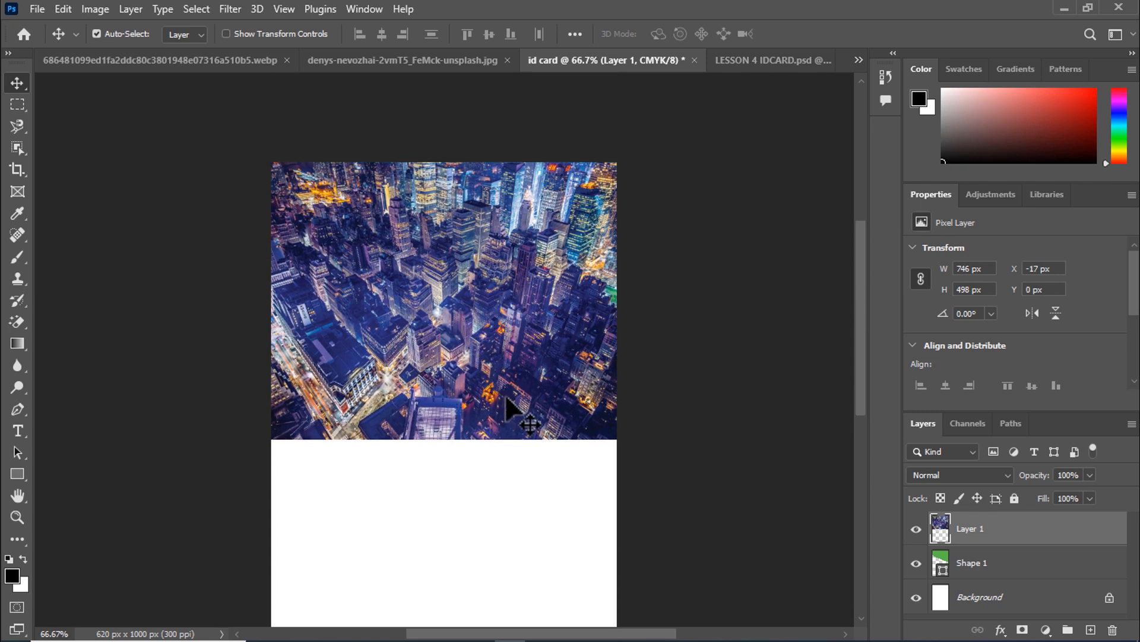
Step: Check the reference design in LESSON 4 IDCARD.psd and clip the city photo layer to the green shape in the id card document
{"action": "left_click", "coordinate": [772, 61]}
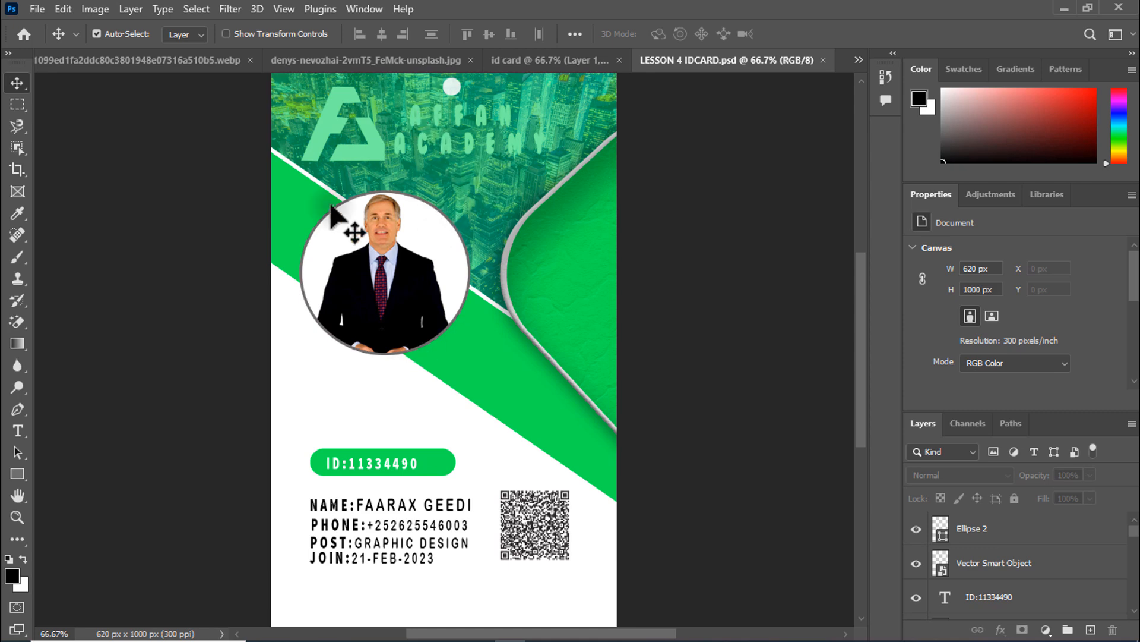
{"action": "left_click", "coordinate": [535, 63]}
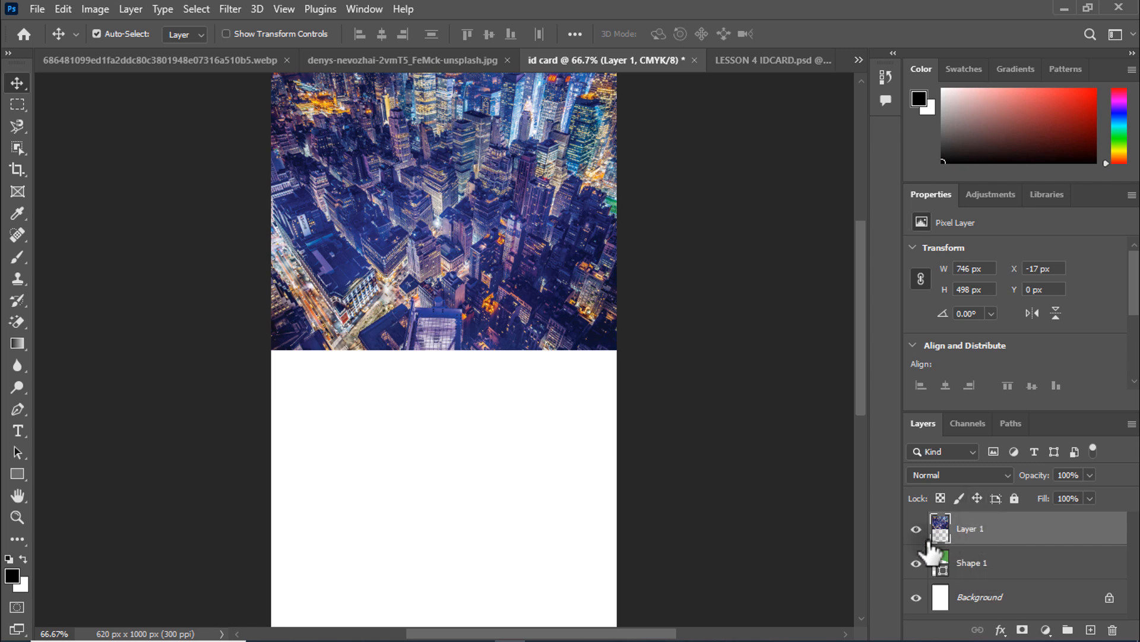
{"action": "right_click", "coordinate": [985, 537]}
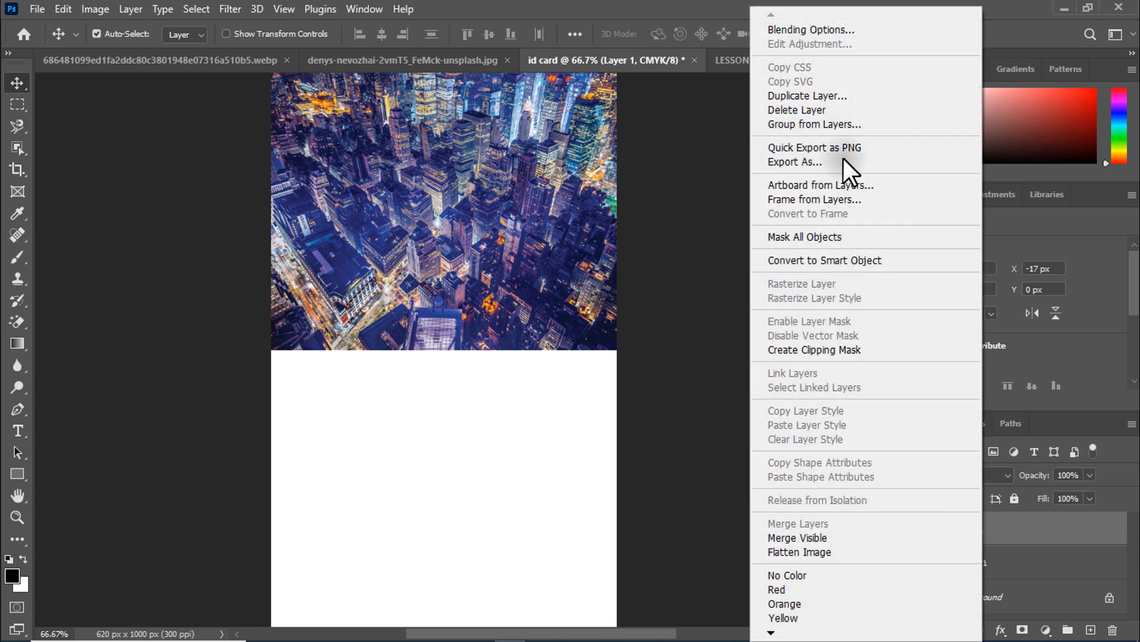
{"action": "left_click", "coordinate": [825, 351]}
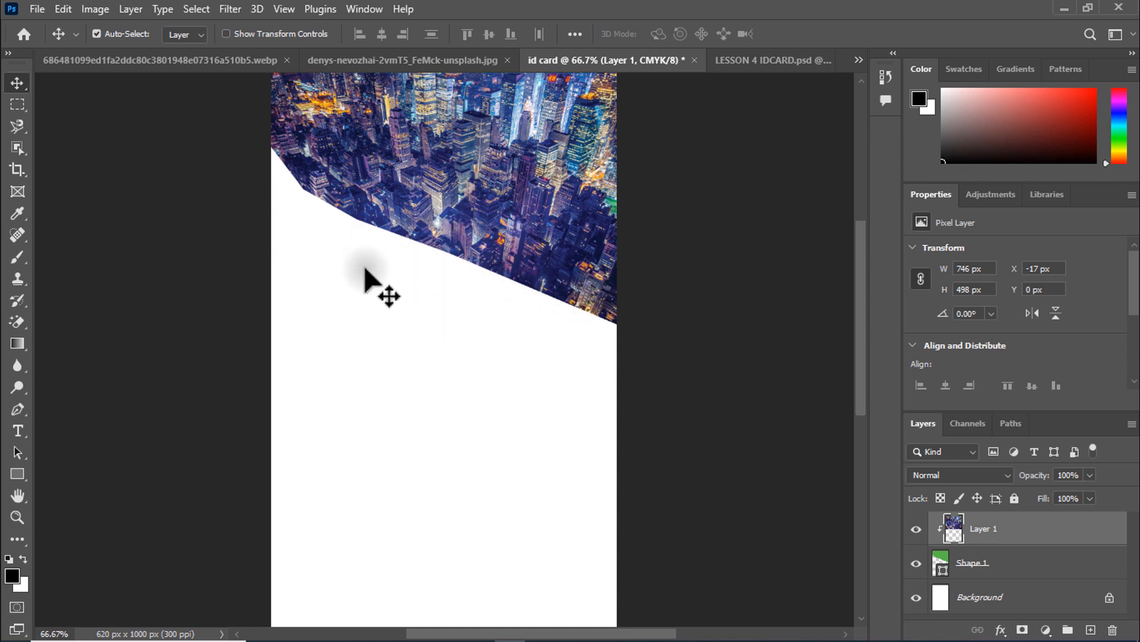
Step: Deselect the layers and compare the clipped photo header with the reference design in LESSON 4 IDCARD.psd
{"action": "left_click", "coordinate": [425, 338]}
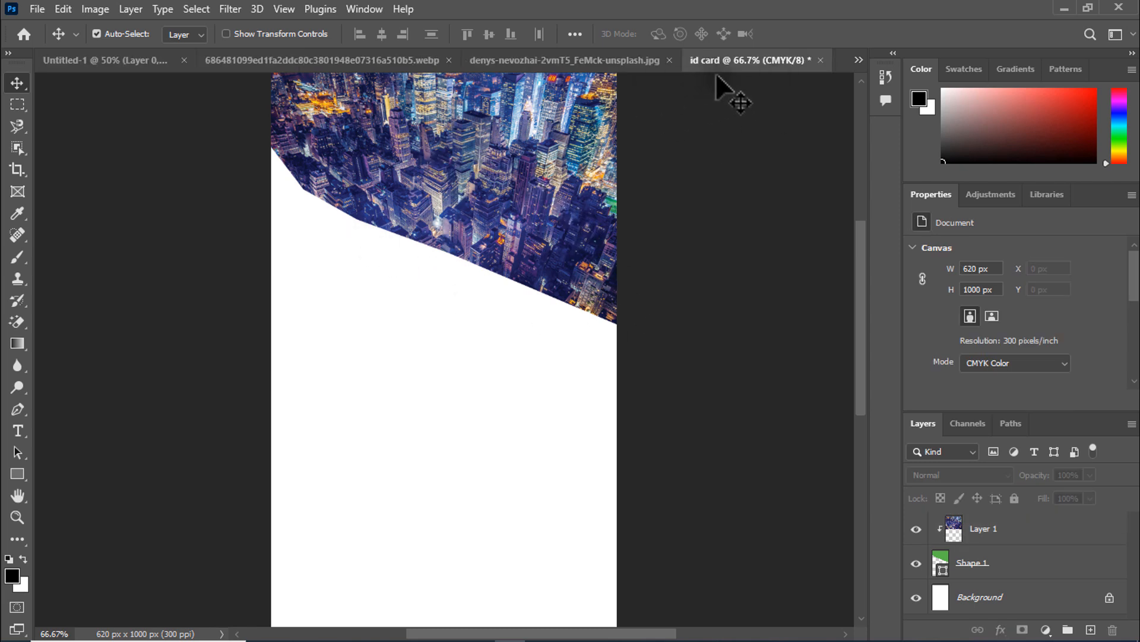
{"action": "left_click", "coordinate": [858, 59]}
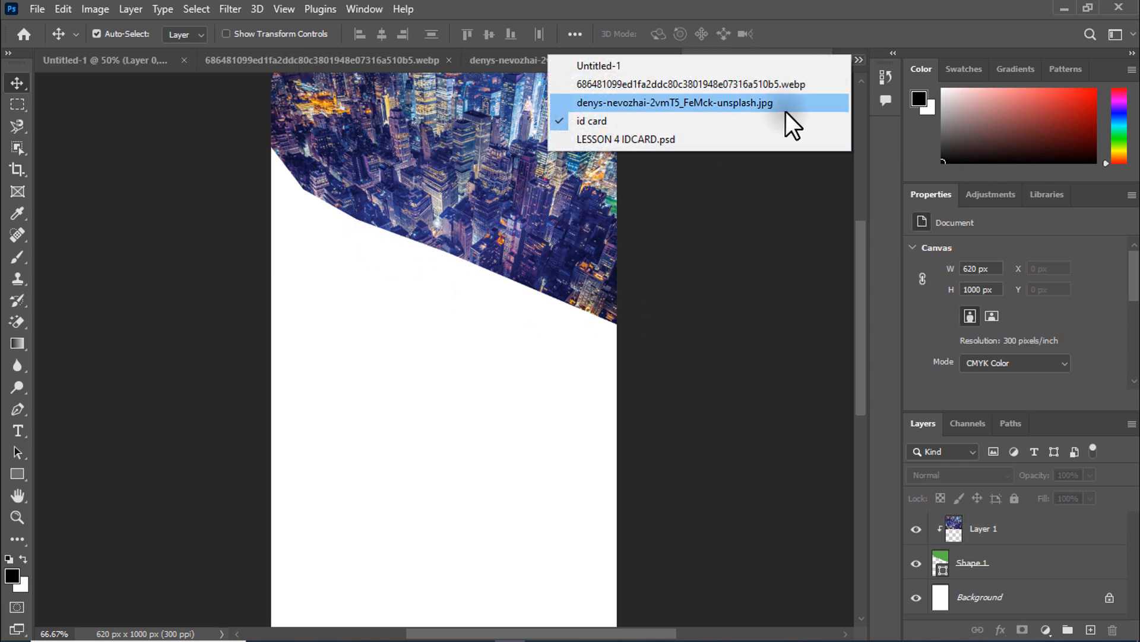
{"action": "left_click", "coordinate": [744, 137]}
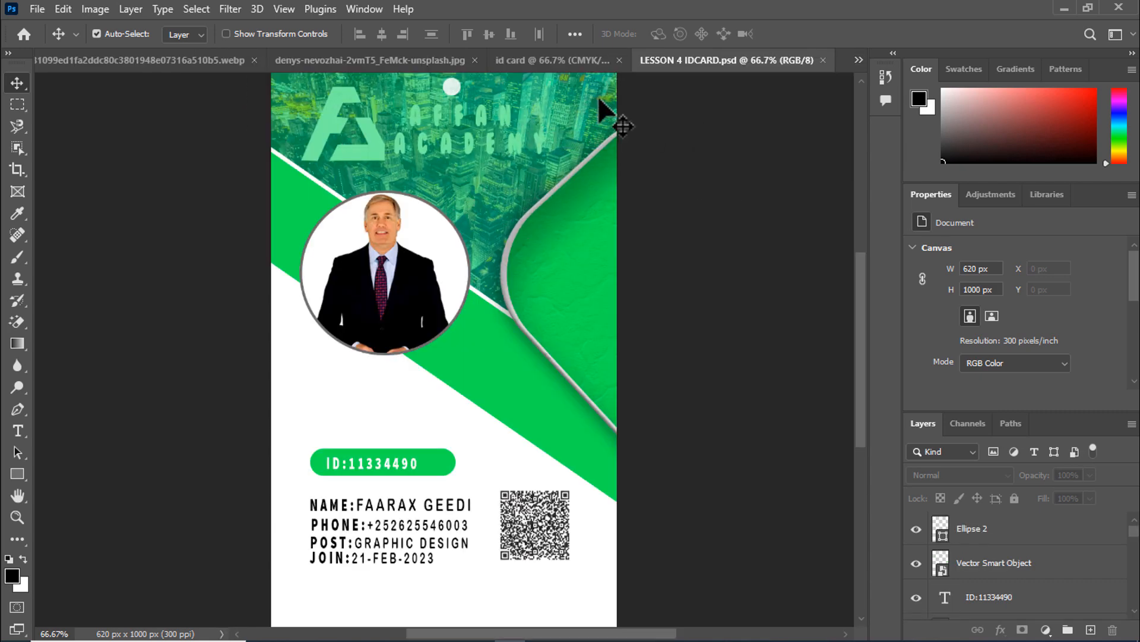
{"action": "left_click", "coordinate": [522, 66]}
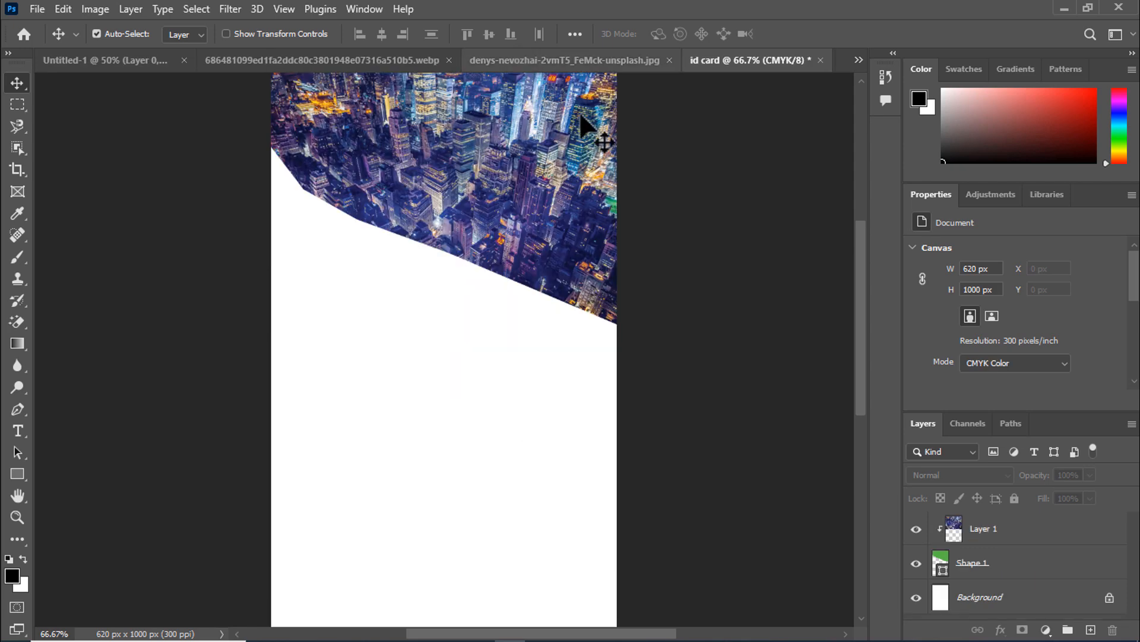
{"action": "left_click", "coordinate": [1004, 568]}
{"action": "left_click", "coordinate": [950, 562], "text": "ctrl"}
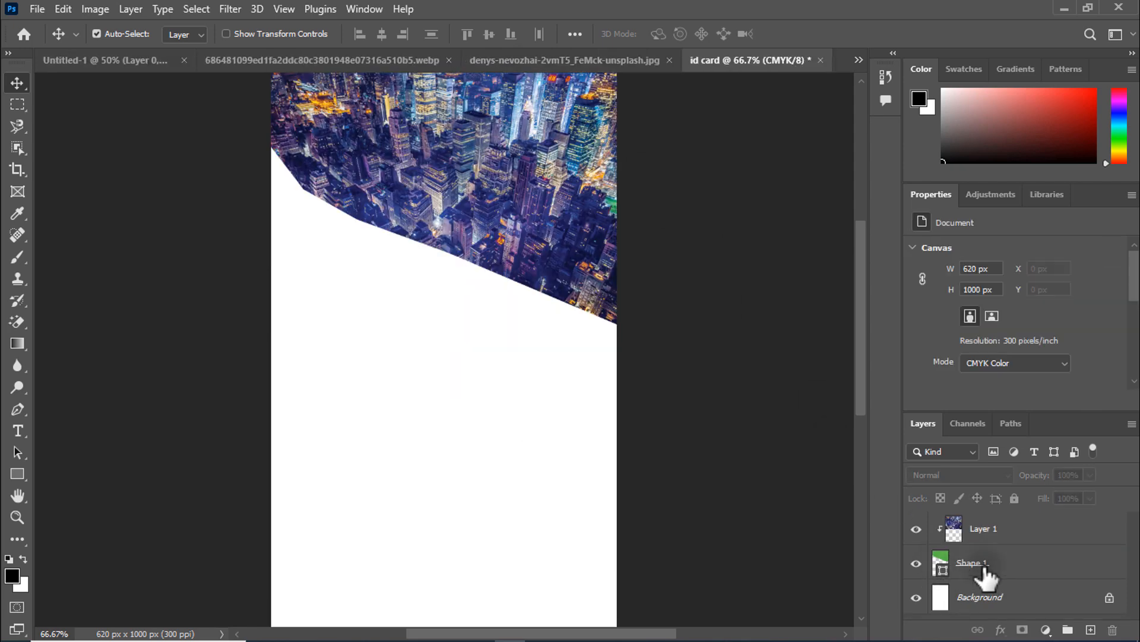
{"action": "left_click", "coordinate": [1004, 569]}
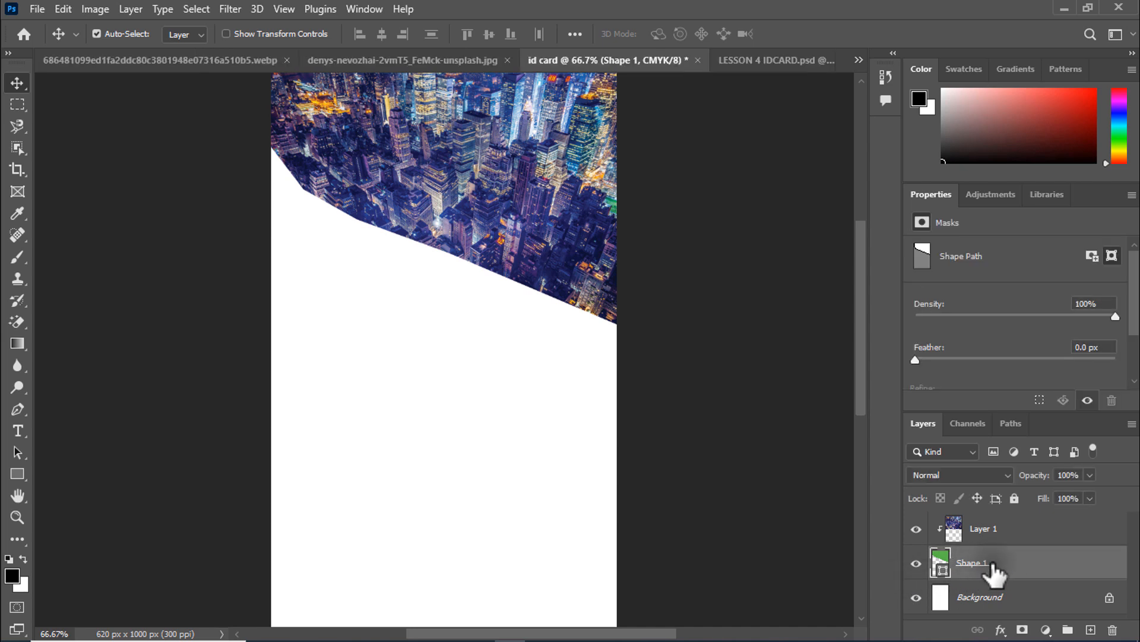
{"action": "key", "text": "ctrl+j"}
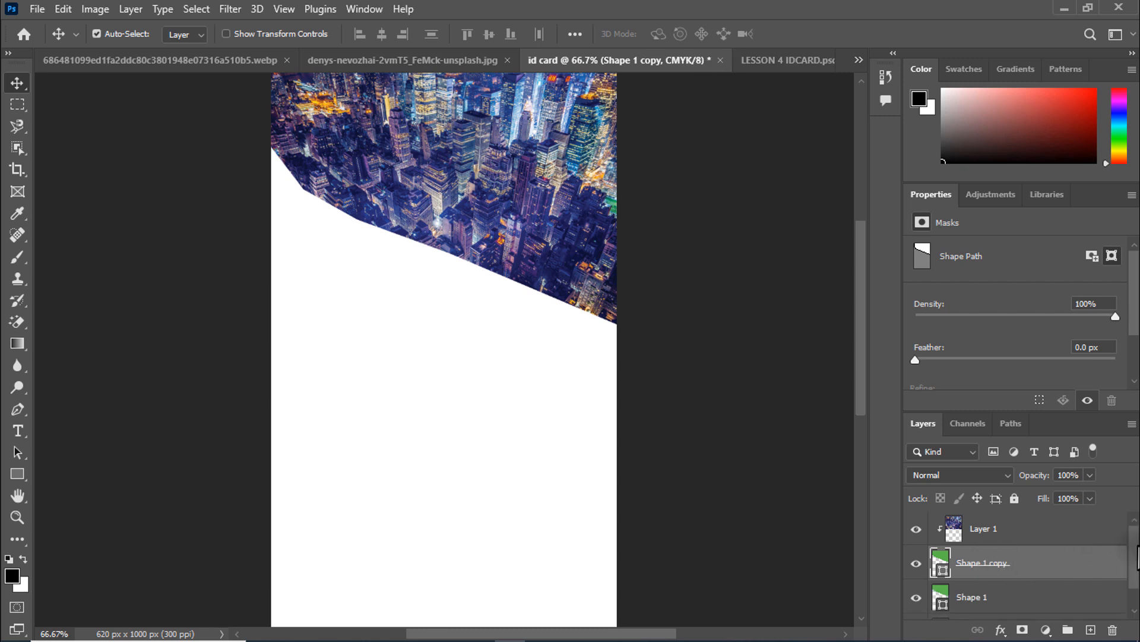
{"action": "left_click_drag", "start_coordinate": [1133, 545], "coordinate": [1132, 549]}
{"action": "key", "text": "ctrl+z"}
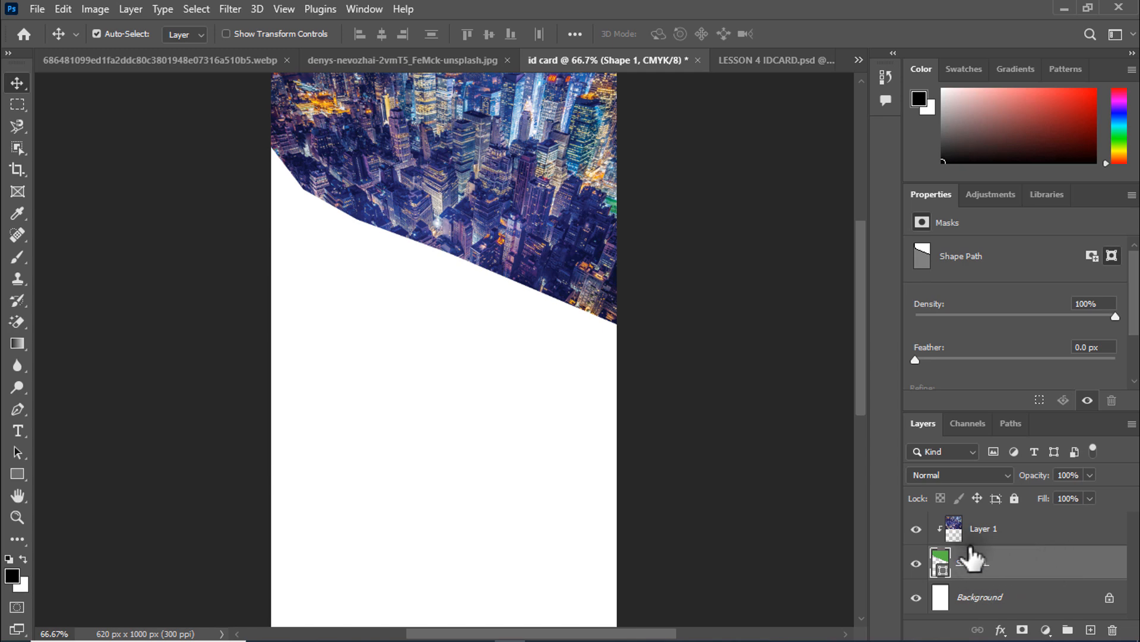
Step: Duplicate the Shape 1 layer within the id card document as Shape 1 copy and select the original Shape 1
{"action": "right_click", "coordinate": [991, 568]}
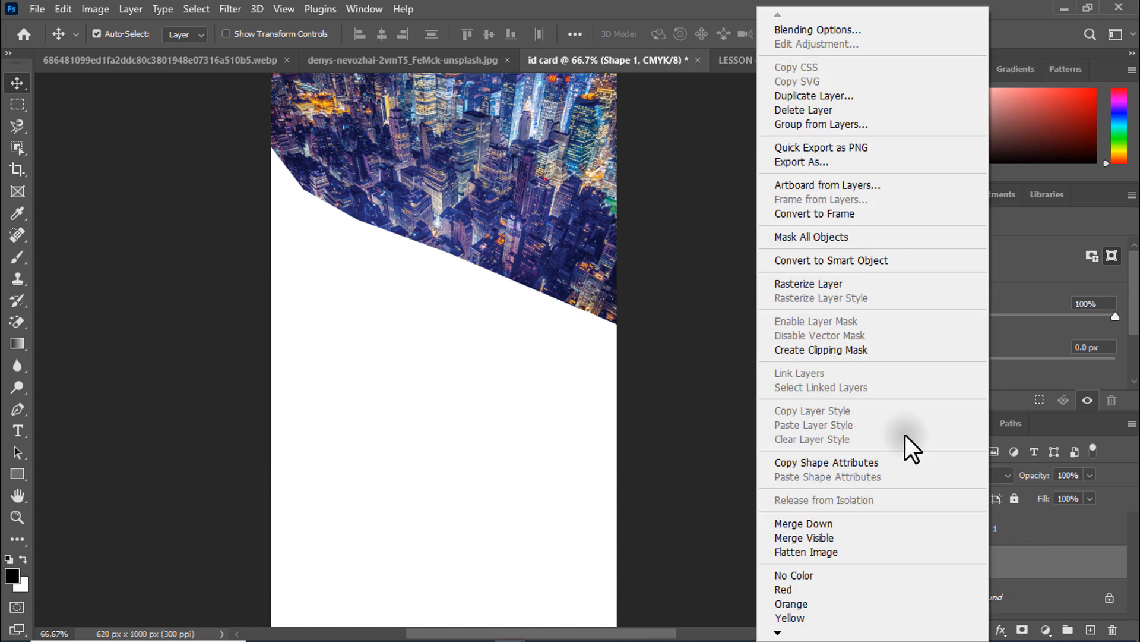
{"action": "left_click", "coordinate": [784, 94]}
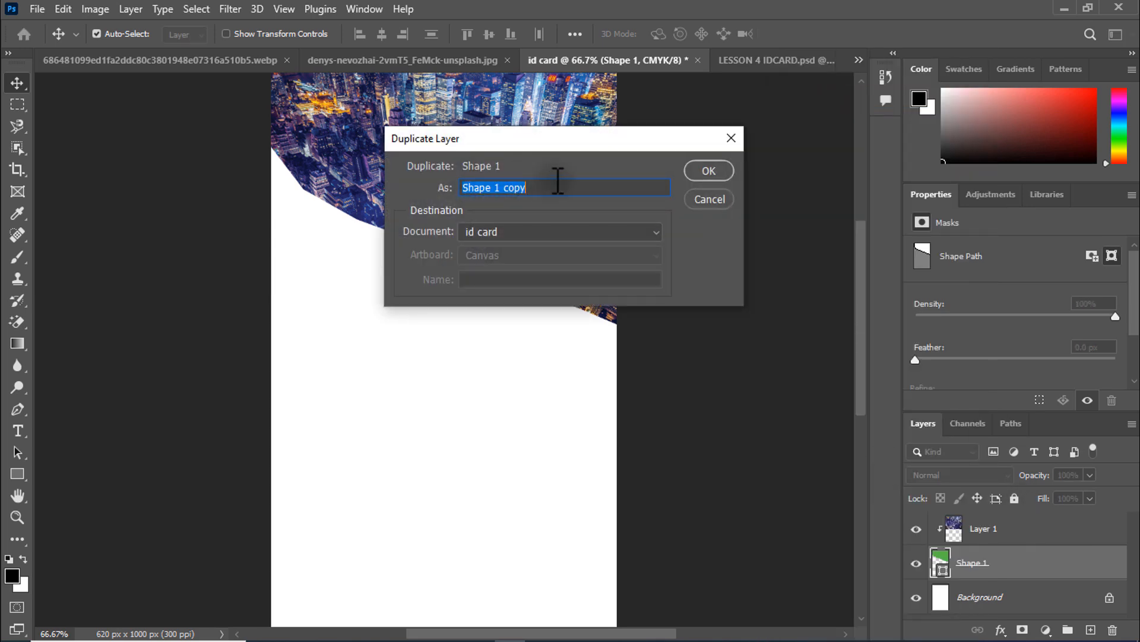
{"action": "left_click", "coordinate": [714, 168]}
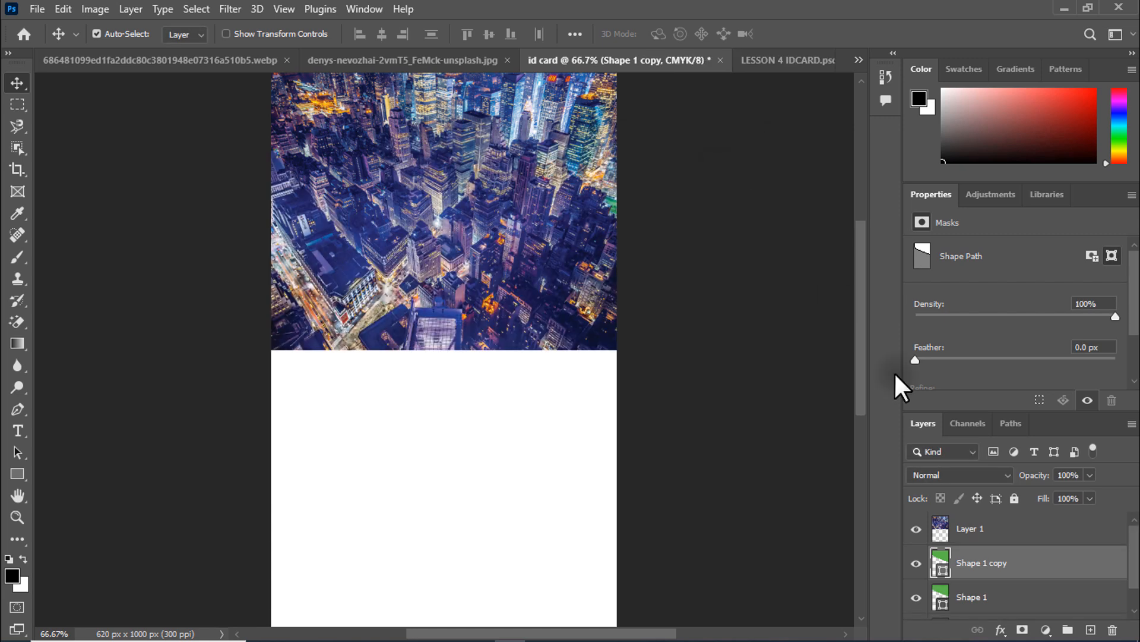
{"action": "left_click", "coordinate": [985, 597]}
{"action": "scroll", "coordinate": [1135, 562], "scroll_direction": "down", "scroll_amount": 1}
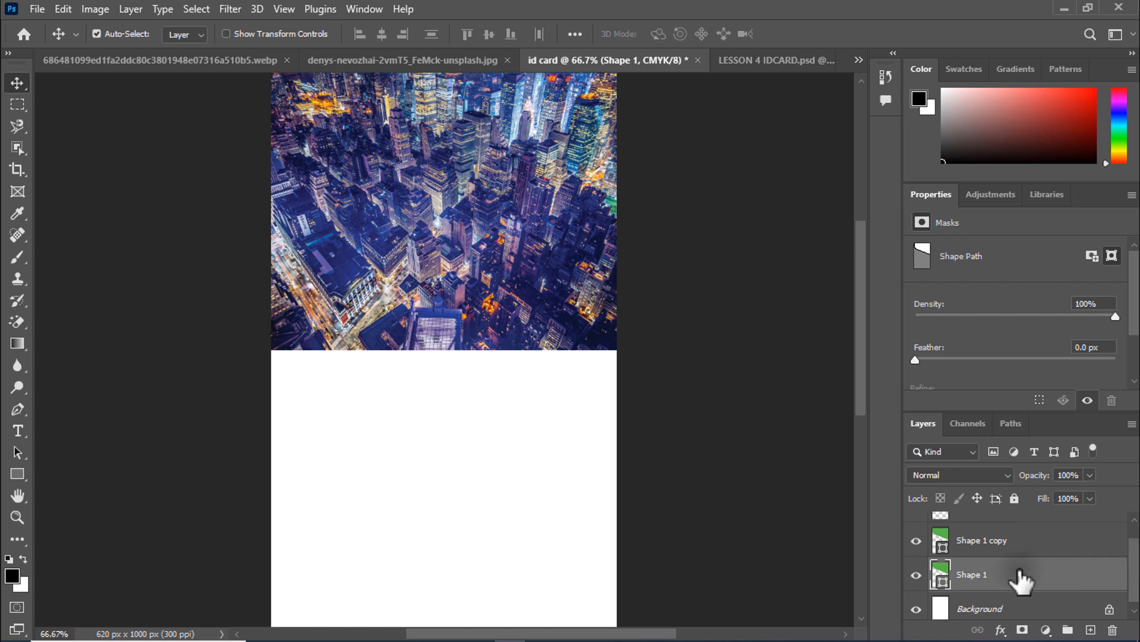
{"action": "scroll", "coordinate": [1021, 586], "scroll_direction": "up", "scroll_amount": 1}
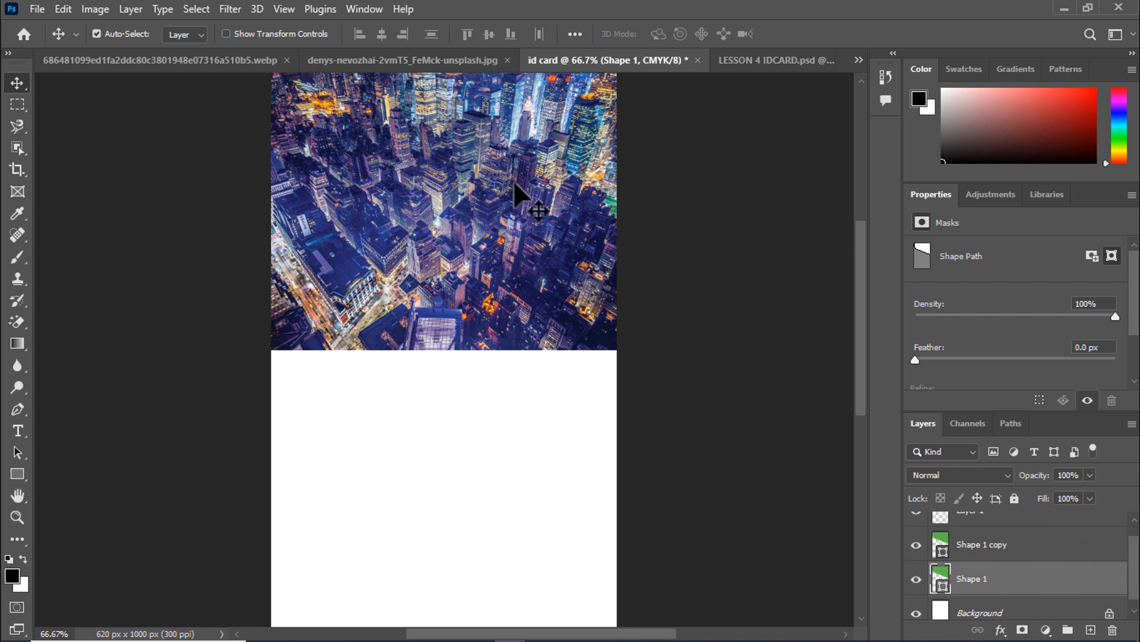
Step: Shift the city photo sideways to X -126, Y 0 px and clip it to the Shape 1 copy layer
{"action": "left_click_drag", "start_coordinate": [403, 235], "coordinate": [342, 231]}
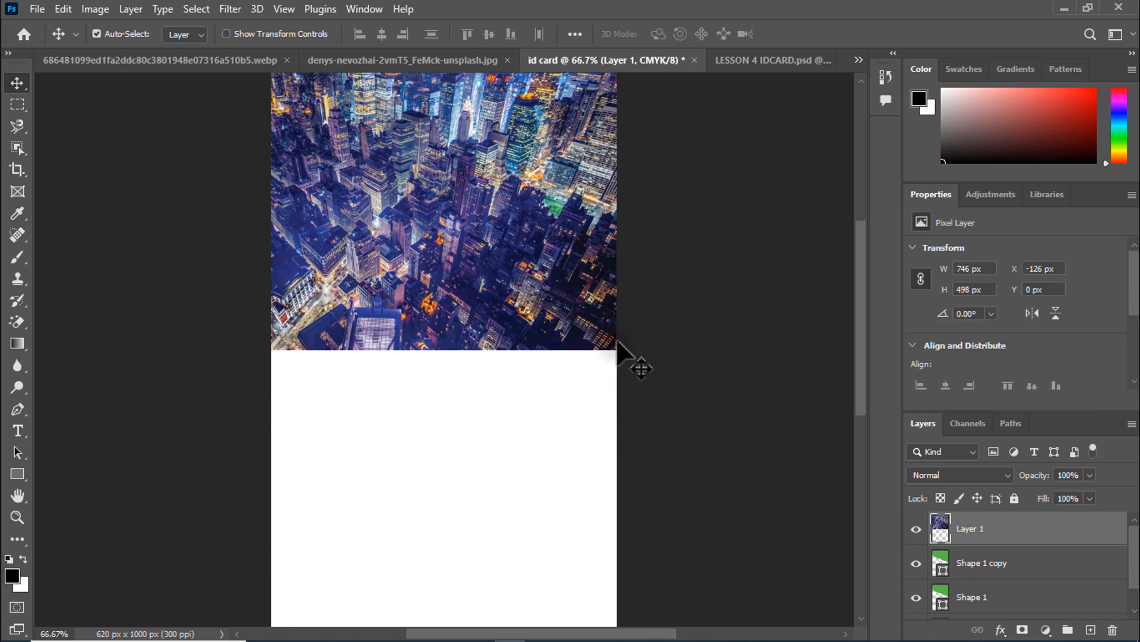
{"action": "right_click", "coordinate": [972, 530]}
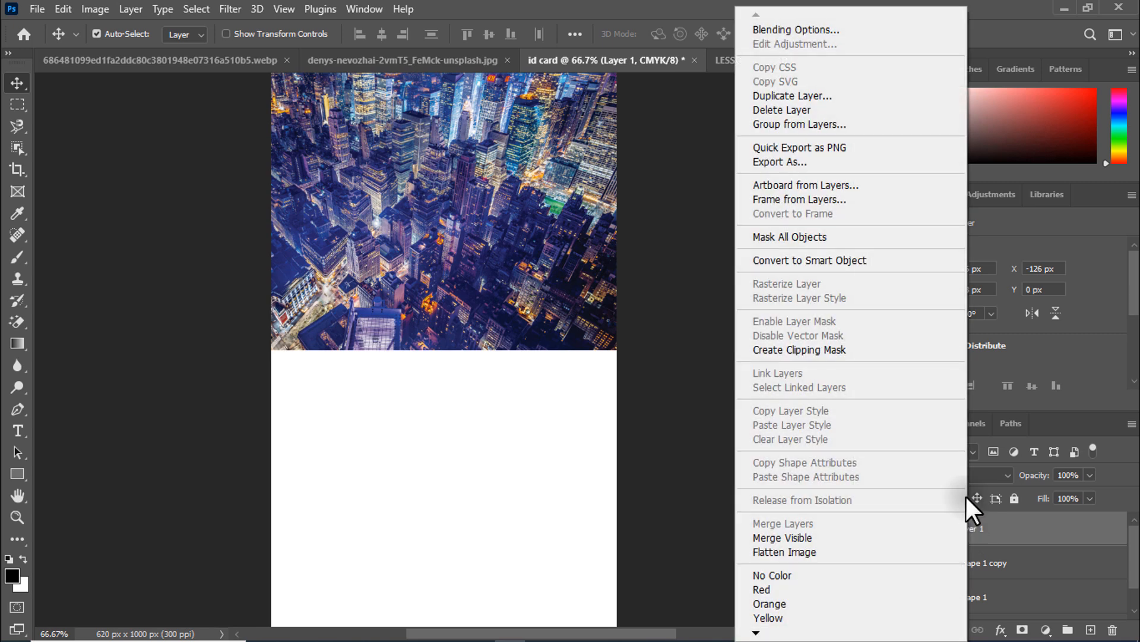
{"action": "left_click", "coordinate": [810, 348]}
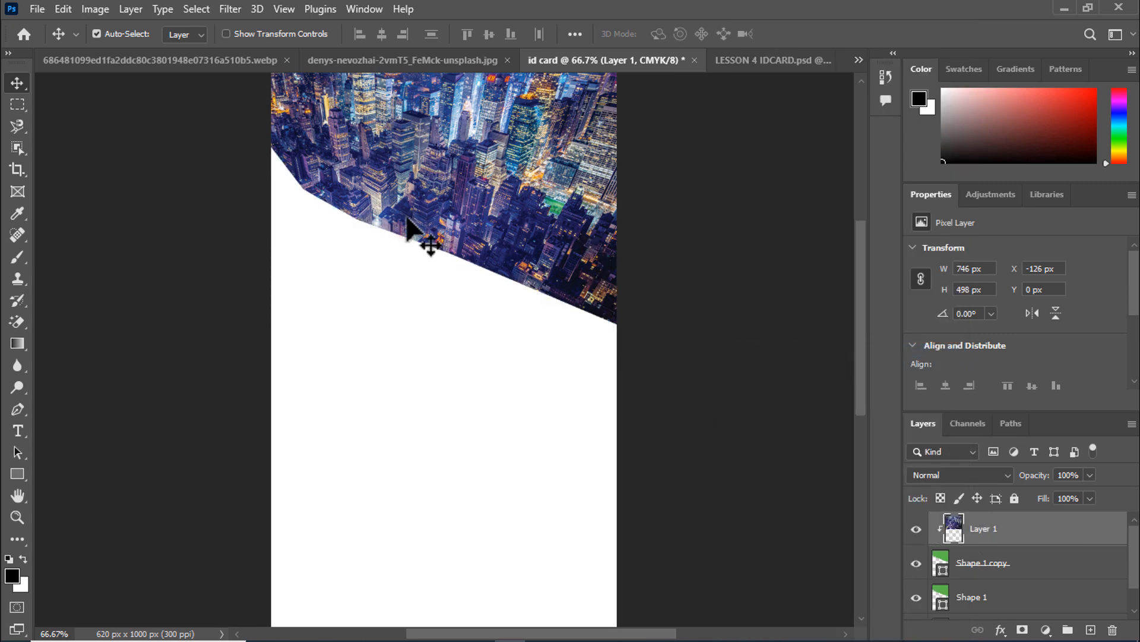
Step: Place the Shape 1 layer above the city photo and set its opacity to 59% as a green overlay
{"action": "left_click", "coordinate": [964, 600]}
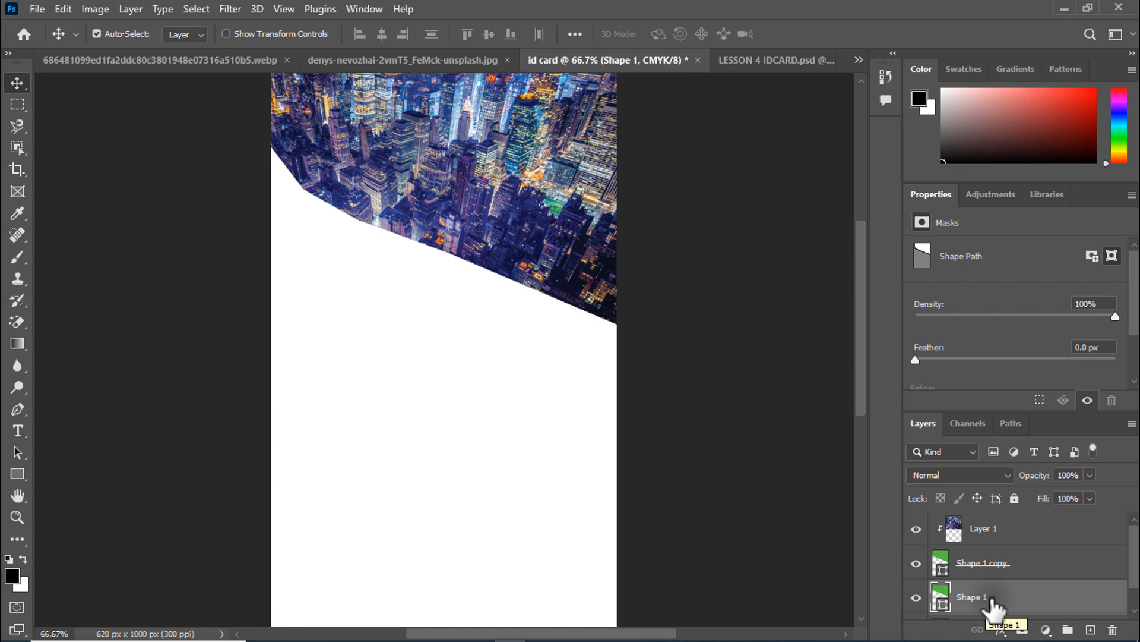
{"action": "left_click_drag", "start_coordinate": [993, 607], "coordinate": [989, 514]}
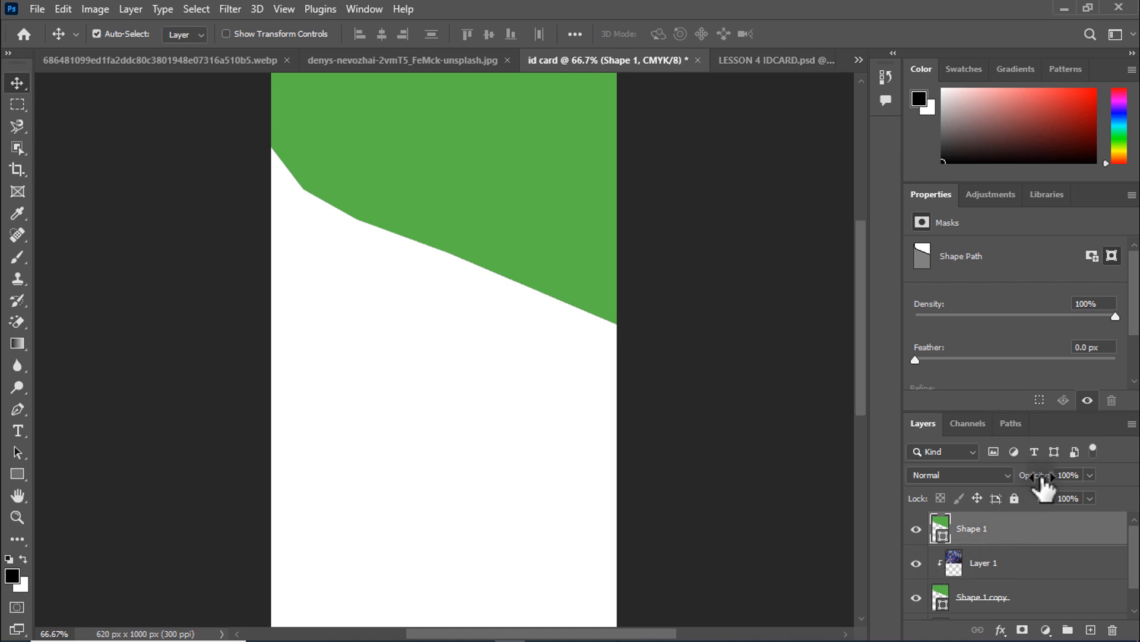
{"action": "left_click_drag", "start_coordinate": [1032, 484], "coordinate": [1006, 479]}
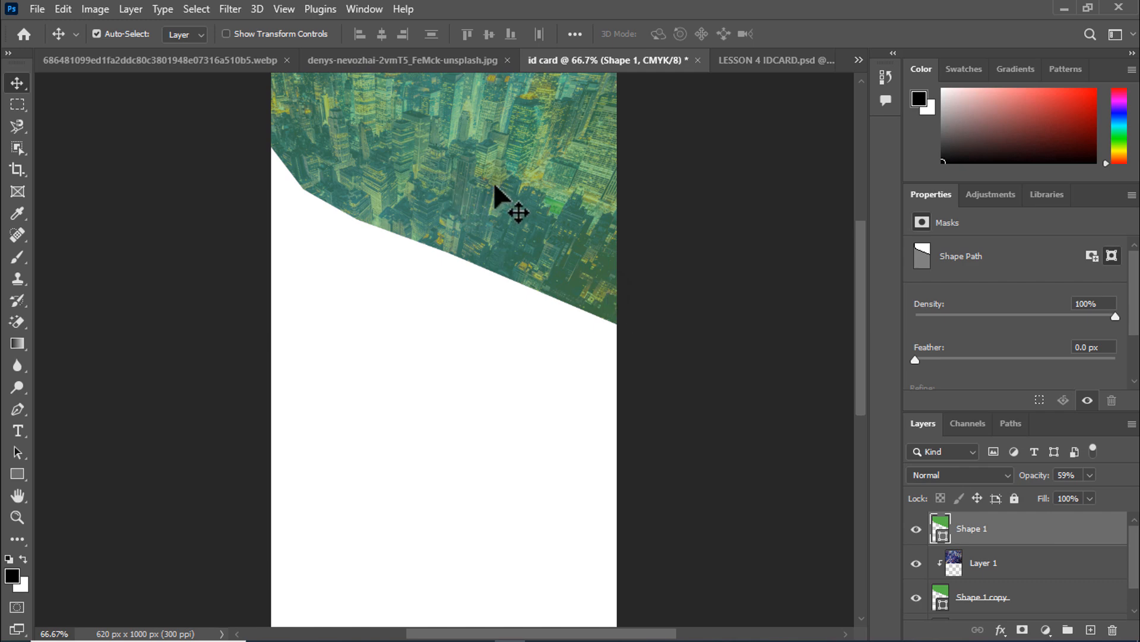
Step: Compare the overlay with LESSON 4 IDCARD.psd and move the reference's translucent green shape down off its header
{"action": "left_click", "coordinate": [732, 60]}
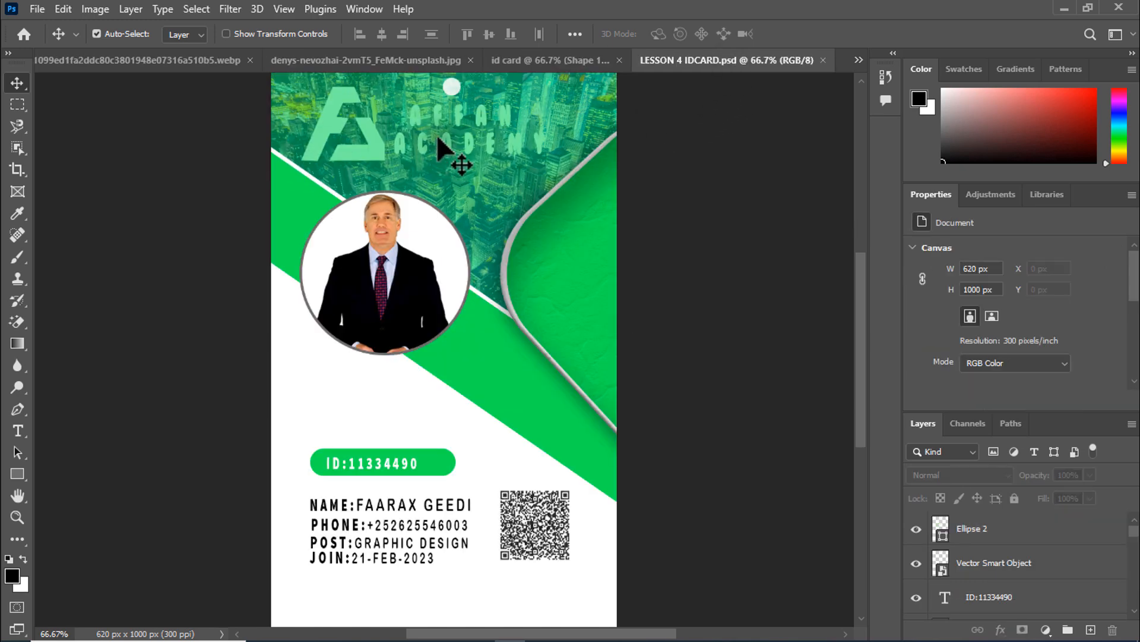
{"action": "left_click", "coordinate": [542, 62]}
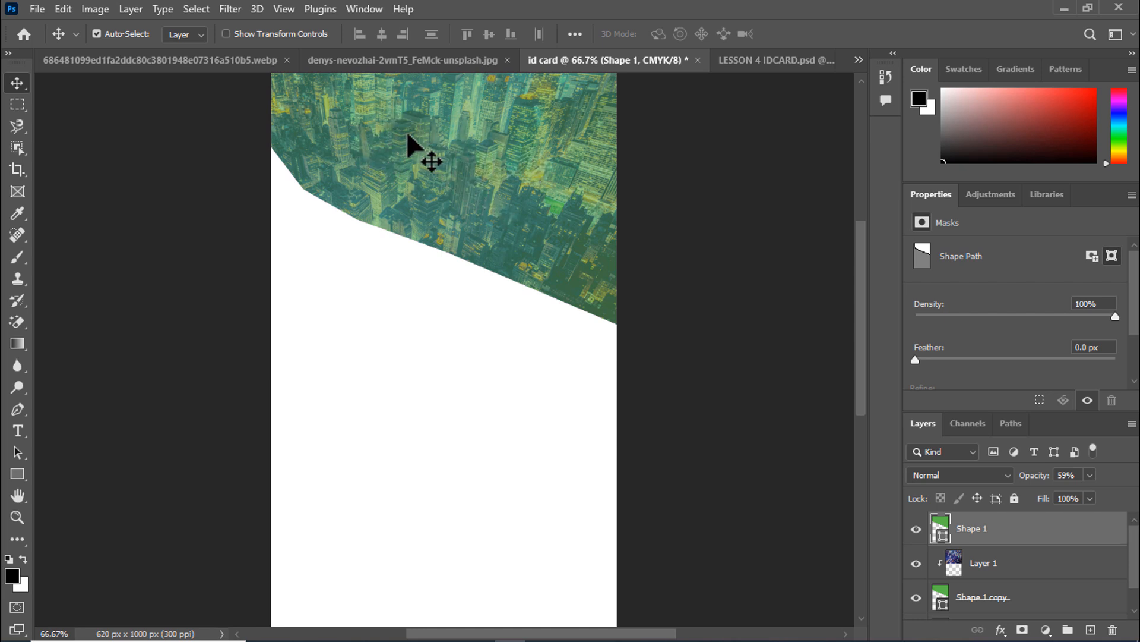
{"action": "left_click", "coordinate": [722, 62]}
{"action": "left_click_drag", "start_coordinate": [442, 136], "coordinate": [452, 332]}
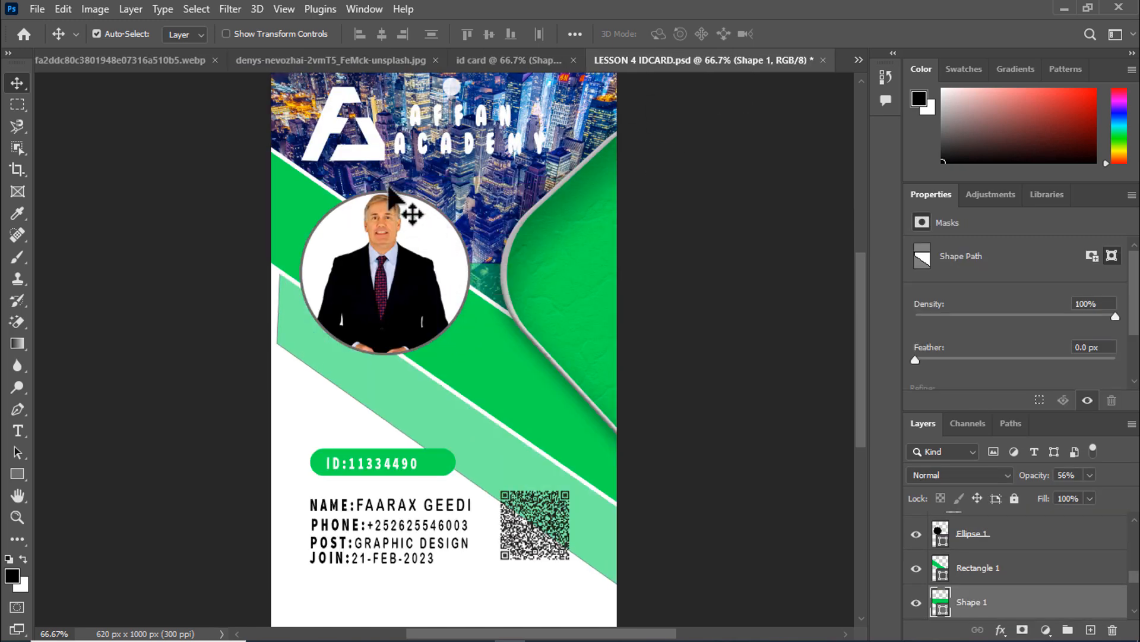
Step: Copy the logo and the AFFAN ACADEMY text layer from LESSON 4 IDCARD.psd onto the id card's green photo header
{"action": "left_click", "coordinate": [374, 140]}
{"action": "left_click_drag", "start_coordinate": [374, 139], "coordinate": [405, 148]}
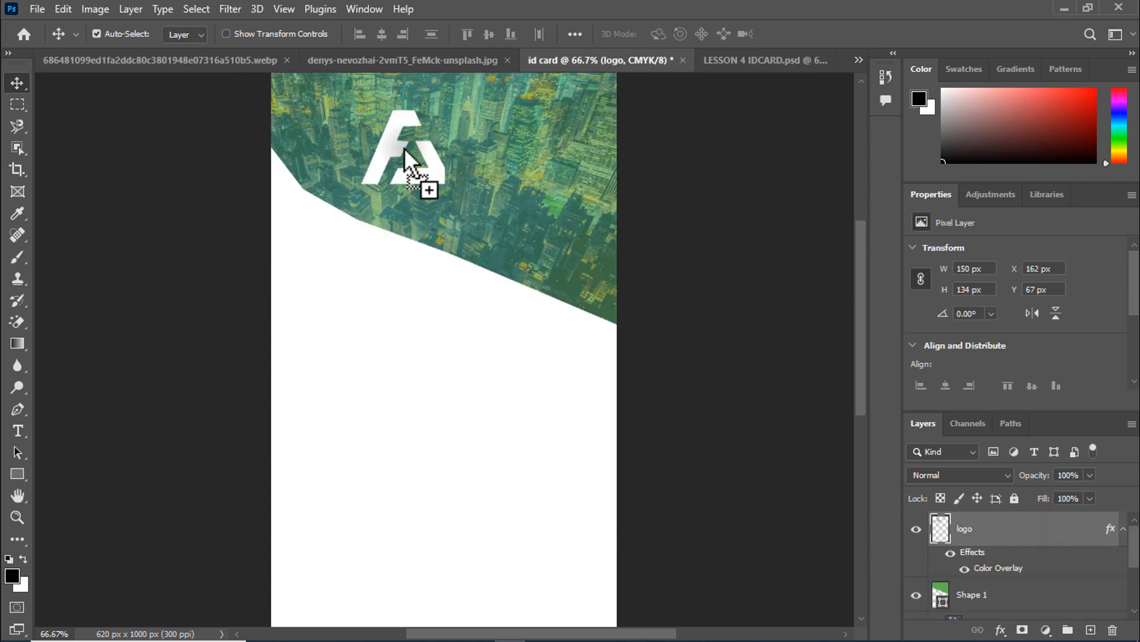
{"action": "left_click", "coordinate": [754, 61]}
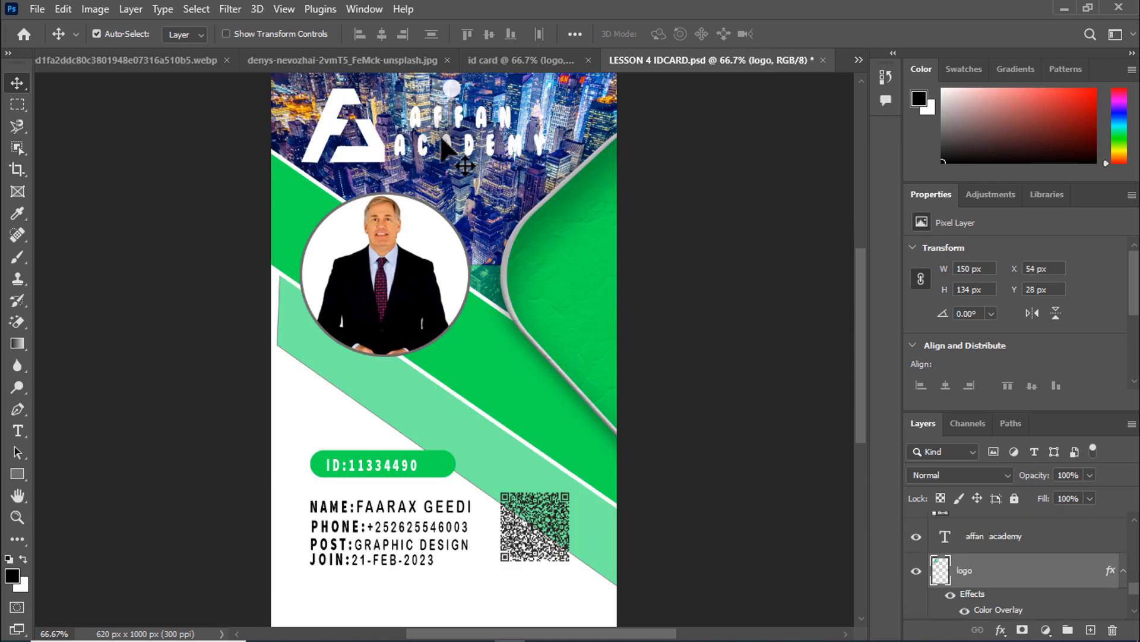
{"action": "left_click_drag", "start_coordinate": [447, 145], "coordinate": [482, 155]}
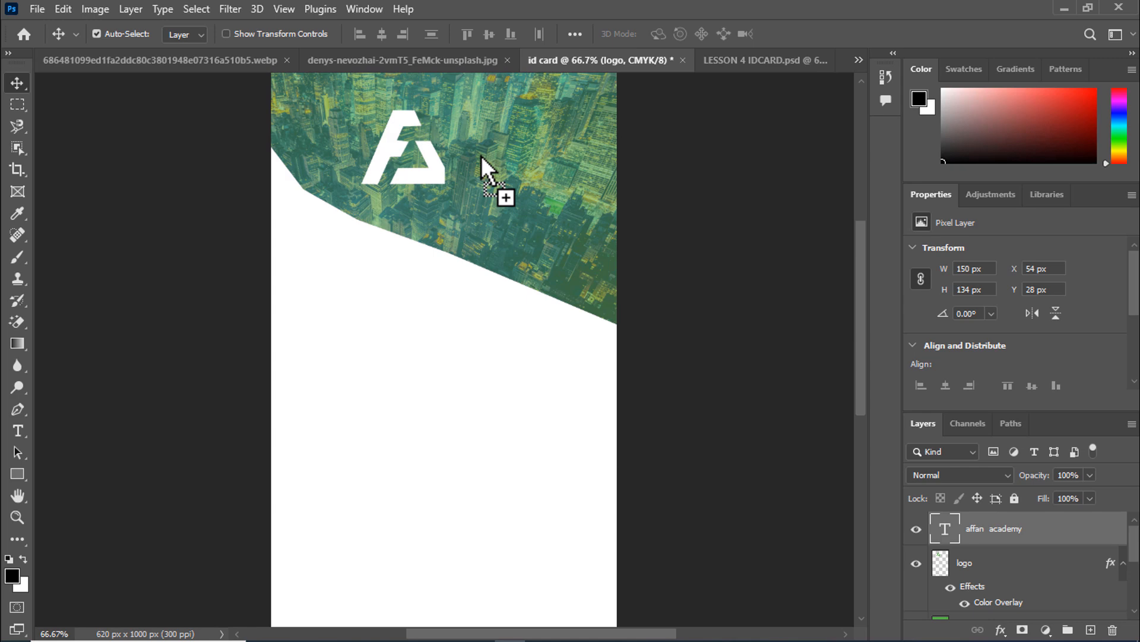
Step: Open the COVER 2 document from the recent files, look at its text layers, and close it
{"action": "left_click", "coordinate": [766, 60]}
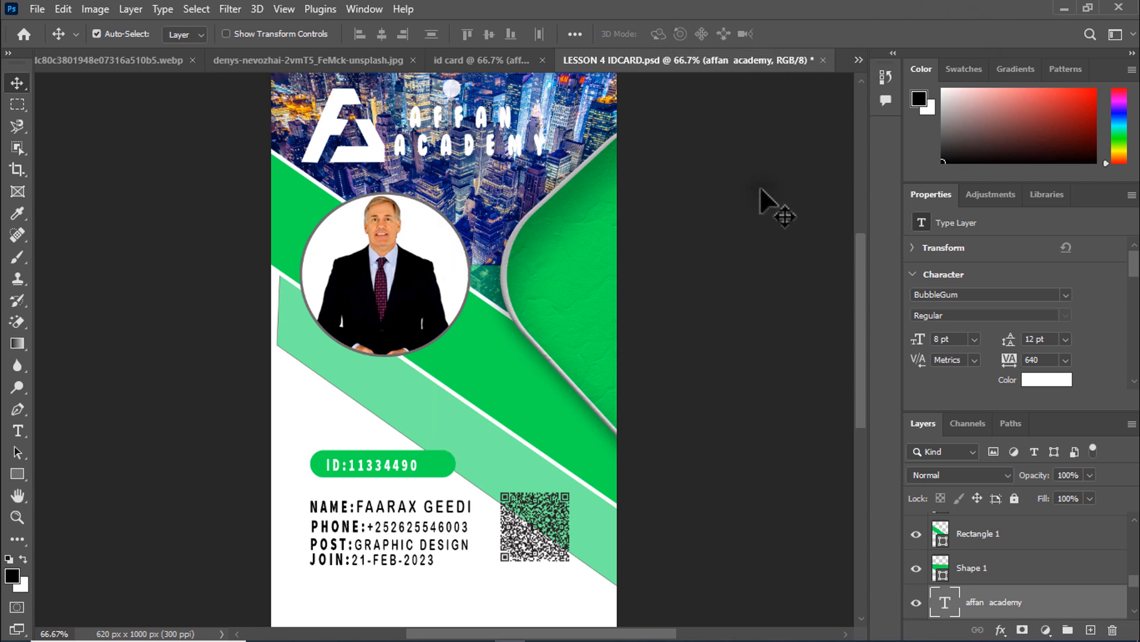
{"action": "left_click", "coordinate": [1052, 4]}
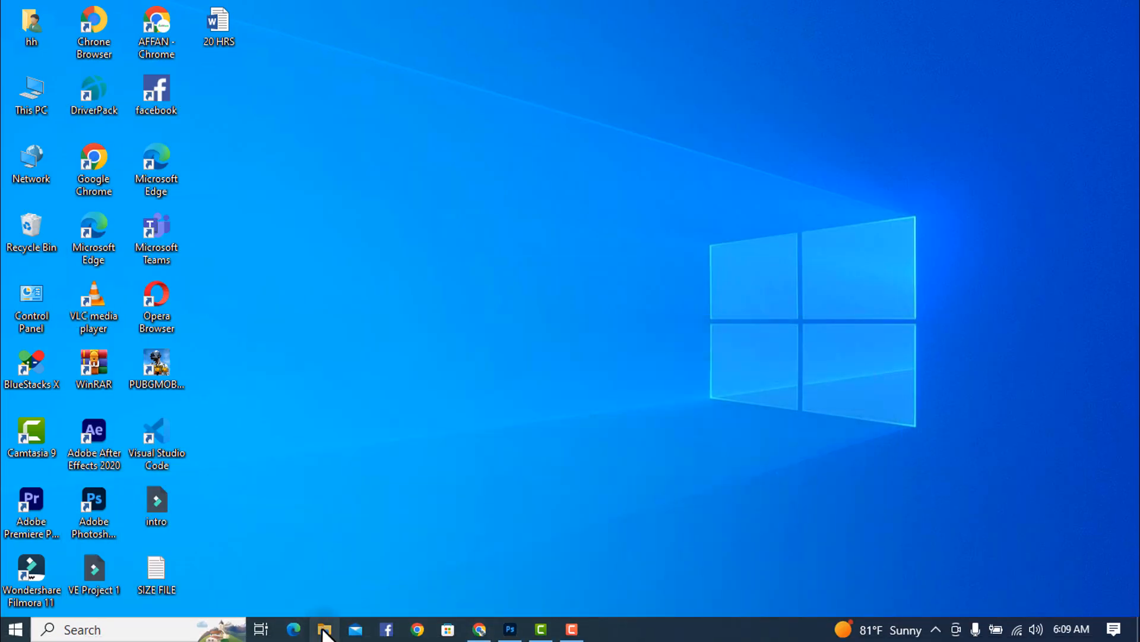
{"action": "left_click", "coordinate": [325, 632]}
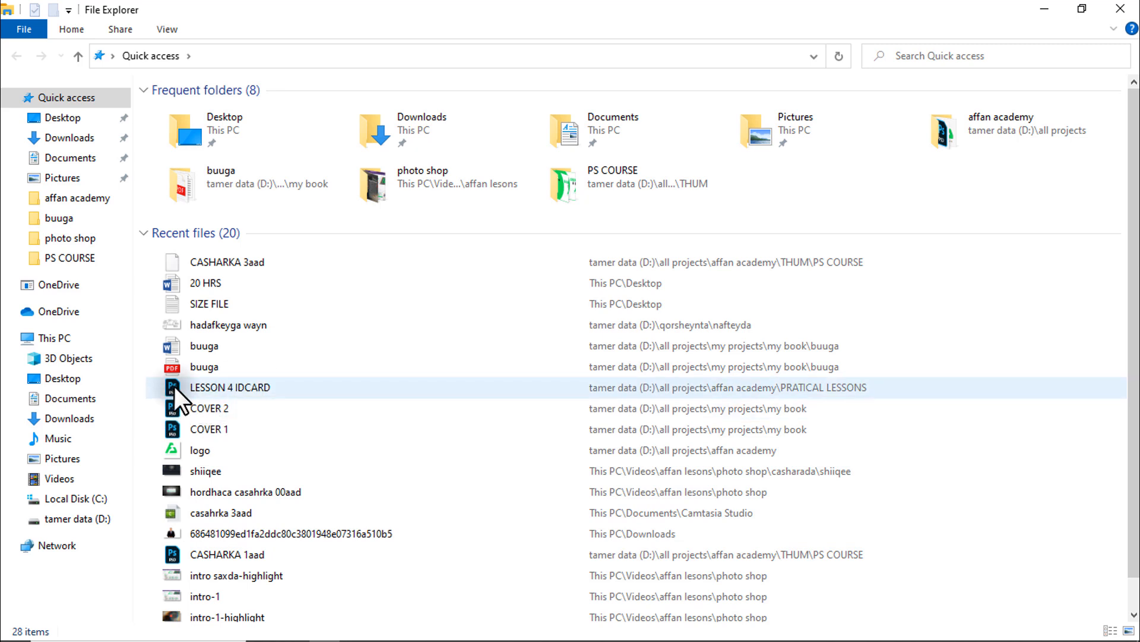
{"action": "left_click", "coordinate": [161, 412]}
{"action": "double_click", "coordinate": [160, 412]}
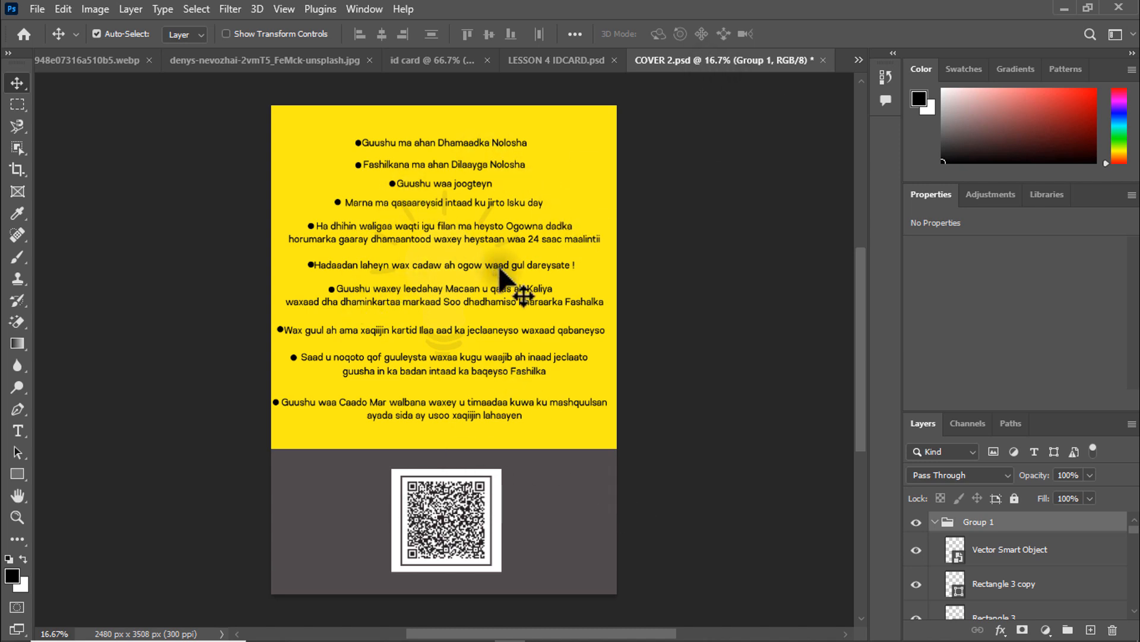
{"action": "left_click", "coordinate": [326, 243]}
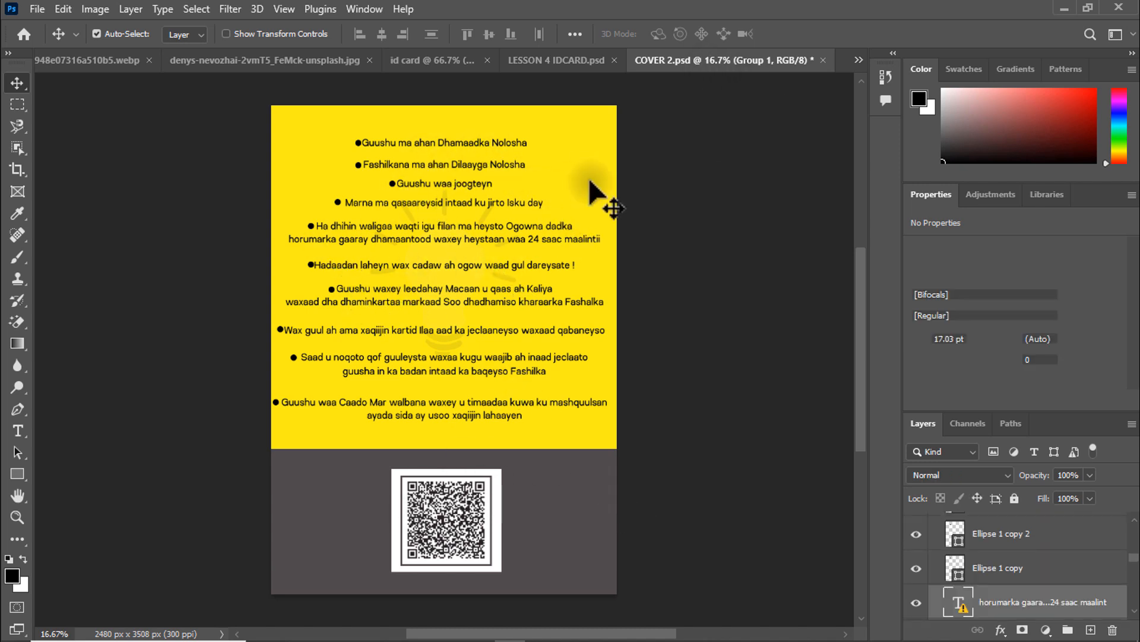
{"action": "left_click", "coordinate": [825, 60]}
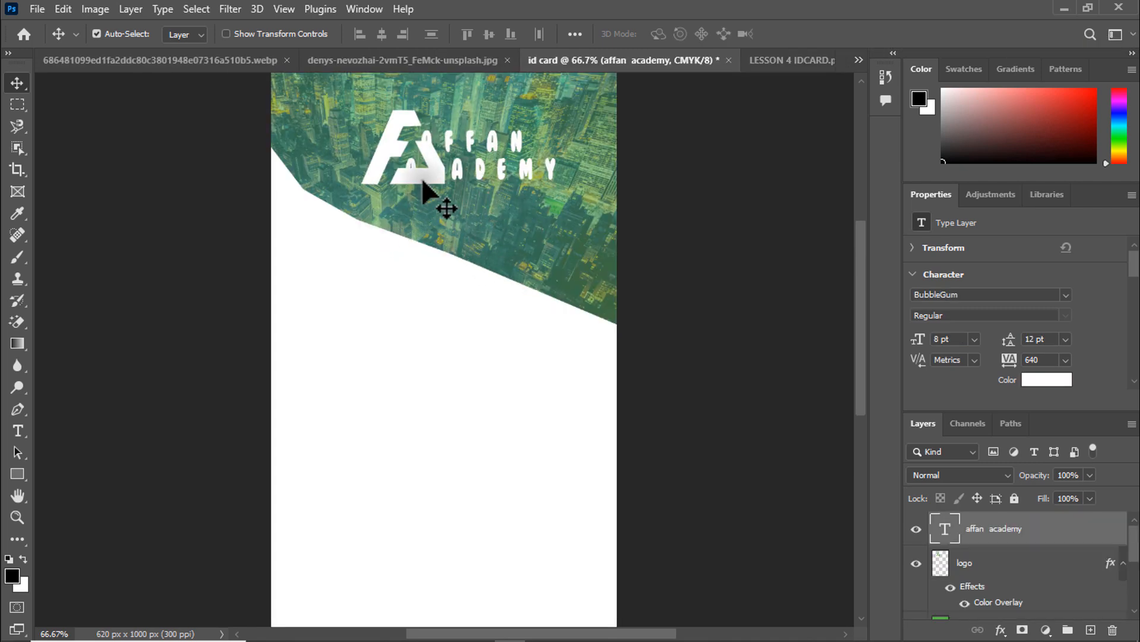
Step: Spread the logo and AFFAN ACADEMY title apart across the header, then nudge both together 9 px left and 4 px up
{"action": "left_click_drag", "start_coordinate": [435, 166], "coordinate": [403, 153]}
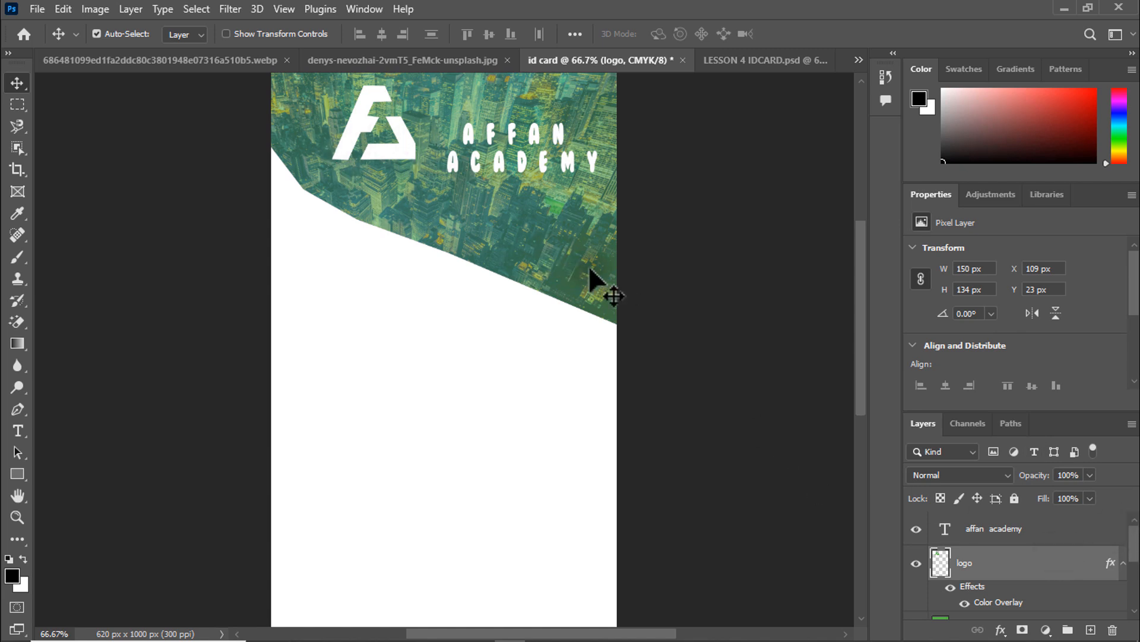
{"action": "left_click", "coordinate": [773, 550]}
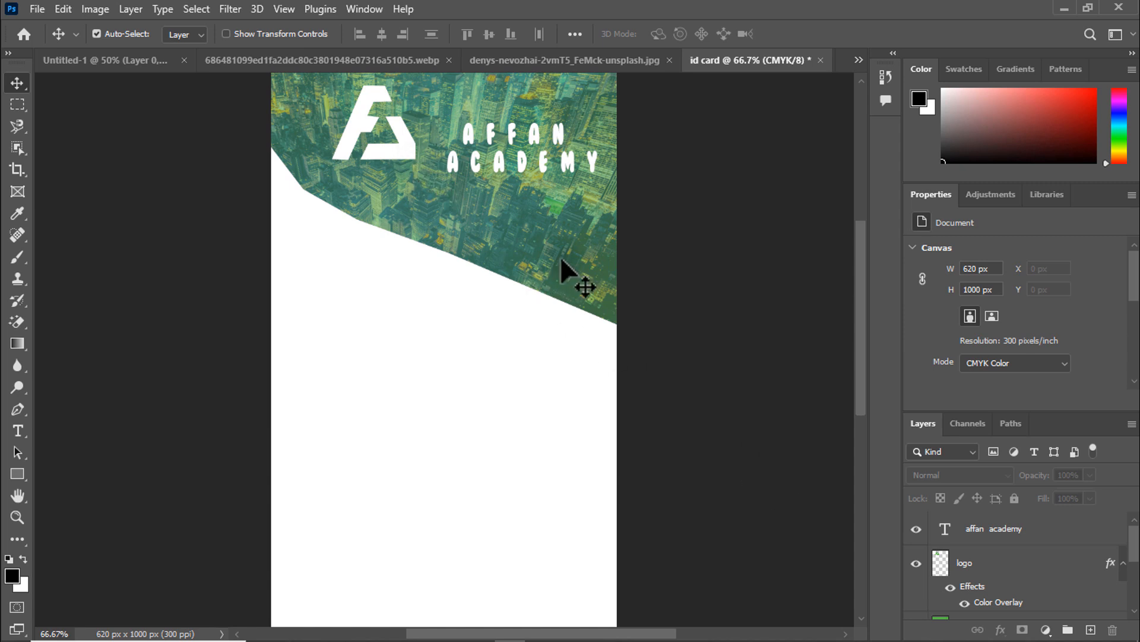
{"action": "left_click", "coordinate": [401, 141]}
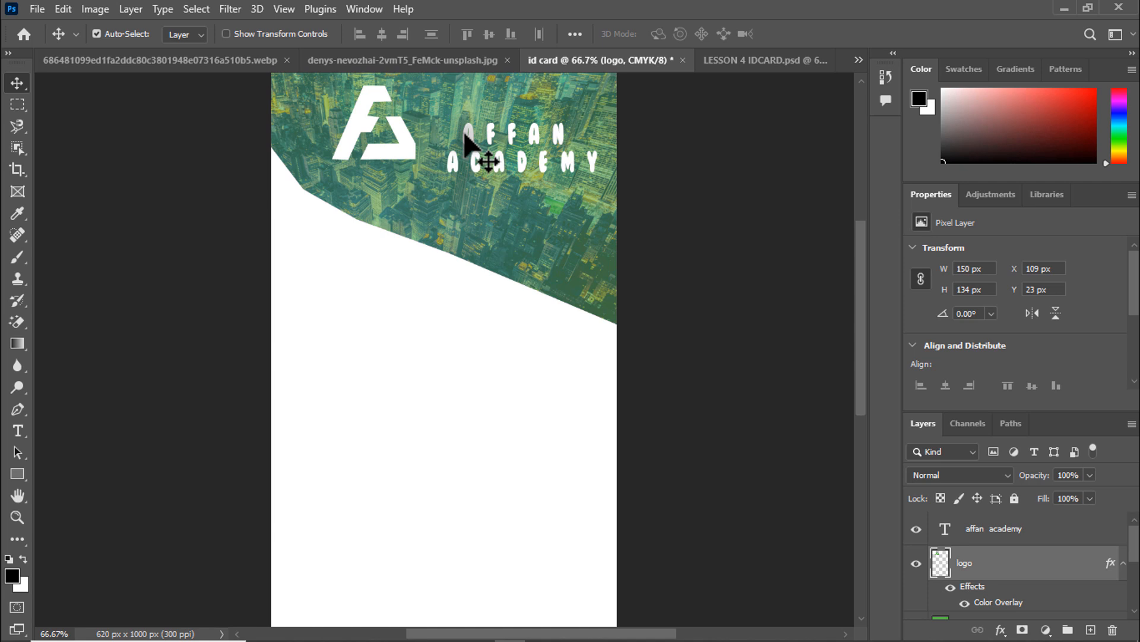
{"action": "left_click", "coordinate": [464, 136], "text": "shift"}
{"action": "mouse_move", "coordinate": [464, 135]}
{"action": "left_mouse_down"}
{"action": "mouse_move", "coordinate": [472, 142]}
{"action": "mouse_move", "coordinate": [387, 202]}
{"action": "mouse_move", "coordinate": [480, 142]}
{"action": "mouse_move", "coordinate": [454, 137]}
{"action": "left_mouse_up"}
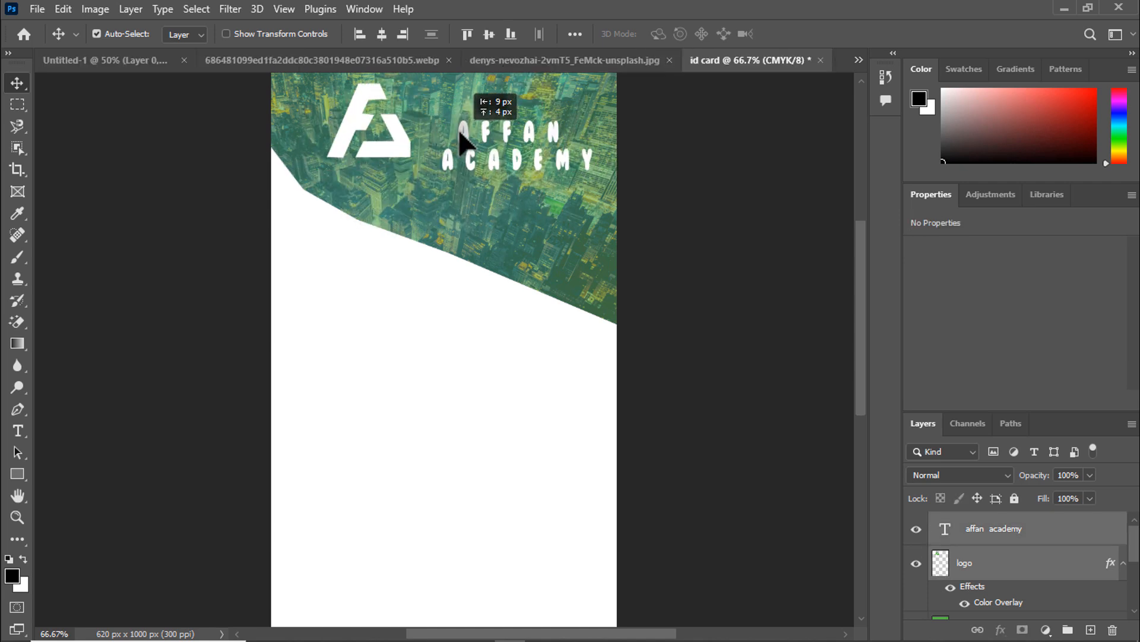
{"action": "left_click", "coordinate": [667, 246]}
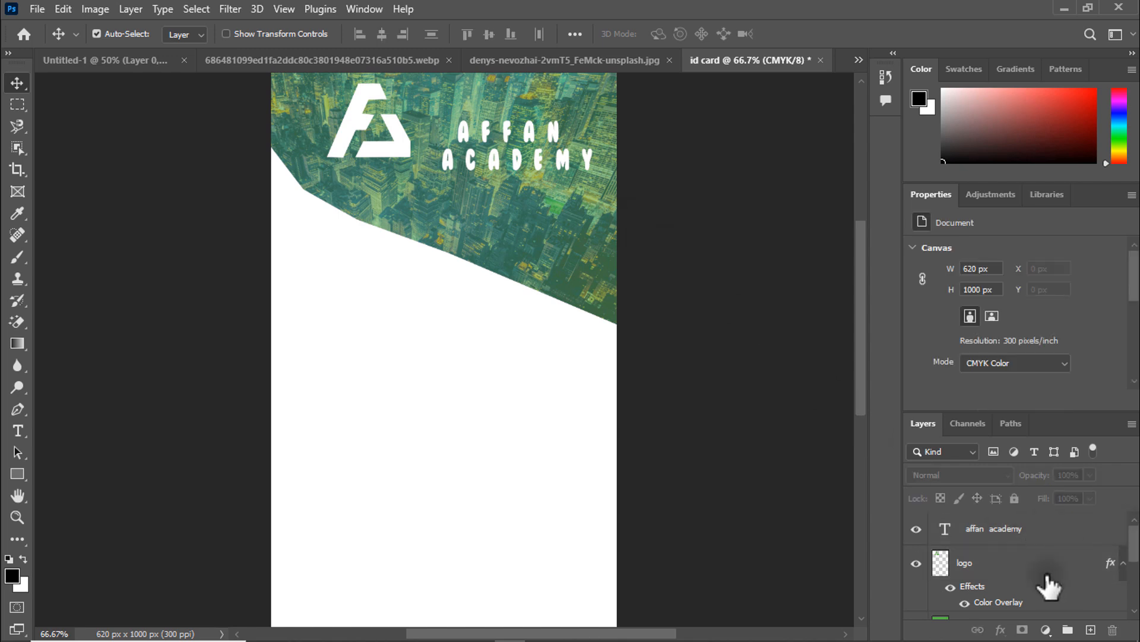
Step: Shift the logo and title as a pair, then place the logo at X 79, Y 42 px with the title close beside it
{"action": "left_click", "coordinate": [1004, 537]}
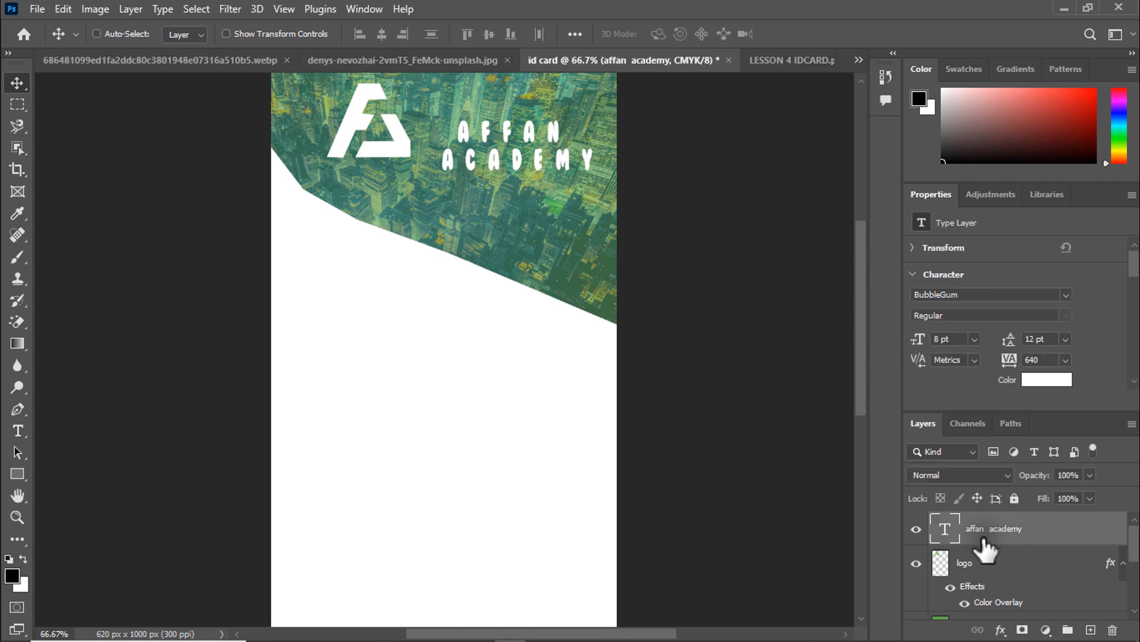
{"action": "left_click", "coordinate": [967, 562], "text": "ctrl"}
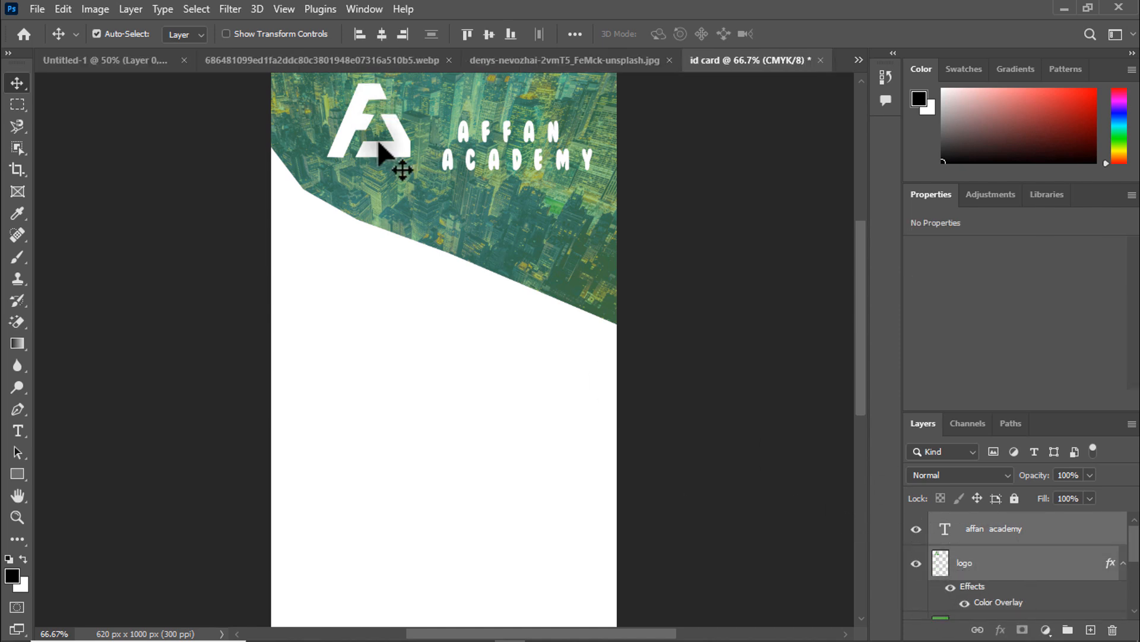
{"action": "left_click_drag", "start_coordinate": [379, 143], "coordinate": [430, 153]}
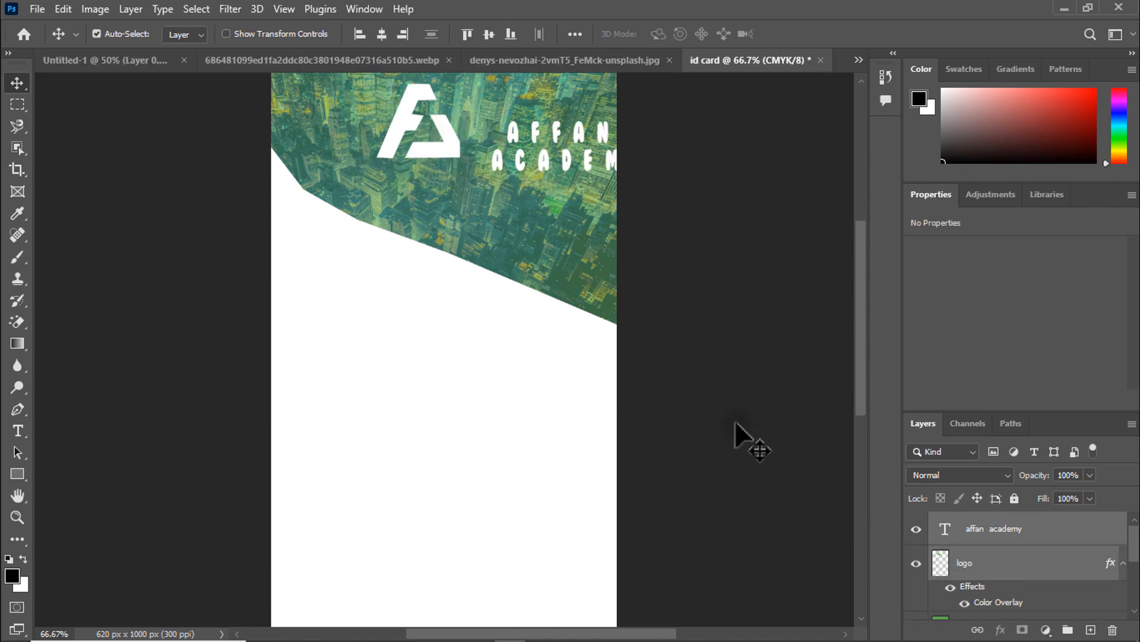
{"action": "left_click", "coordinate": [734, 414]}
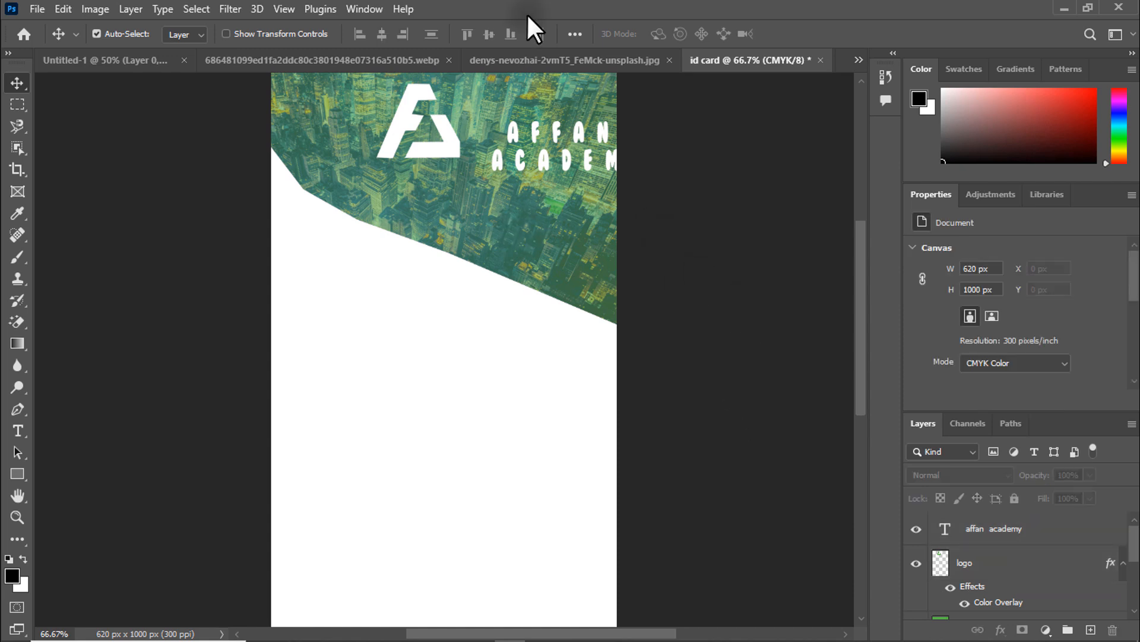
{"action": "left_click_drag", "start_coordinate": [435, 138], "coordinate": [379, 159]}
{"action": "left_click_drag", "start_coordinate": [499, 166], "coordinate": [425, 163]}
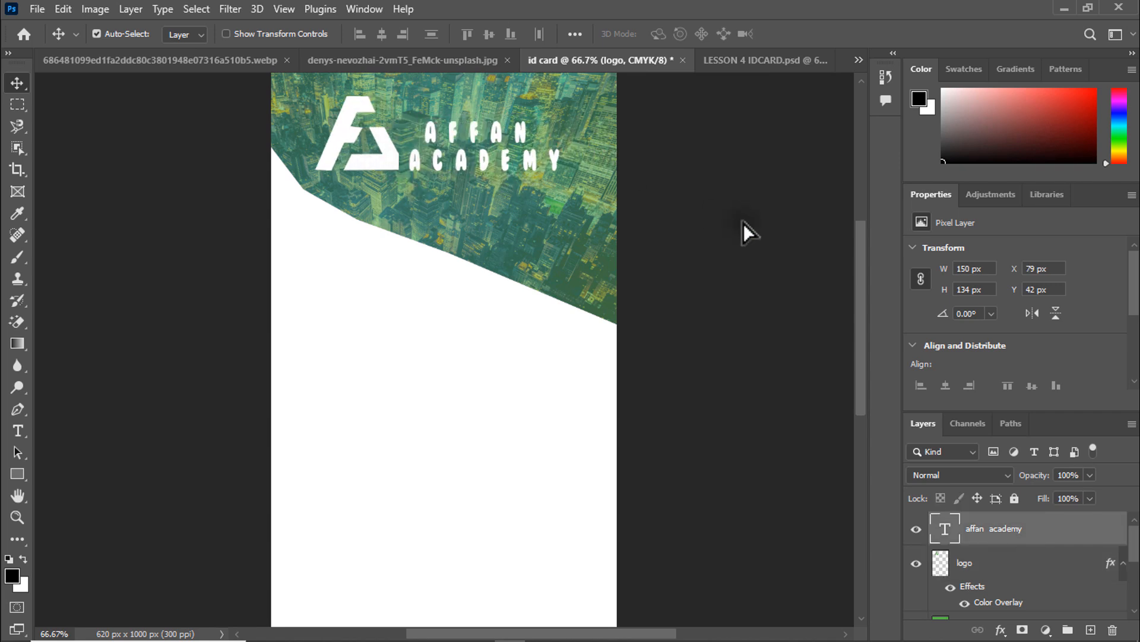
Step: Move the affan academy and logo layers beneath the Shape 1 overlay so the green tints them
{"action": "left_click", "coordinate": [992, 561]}
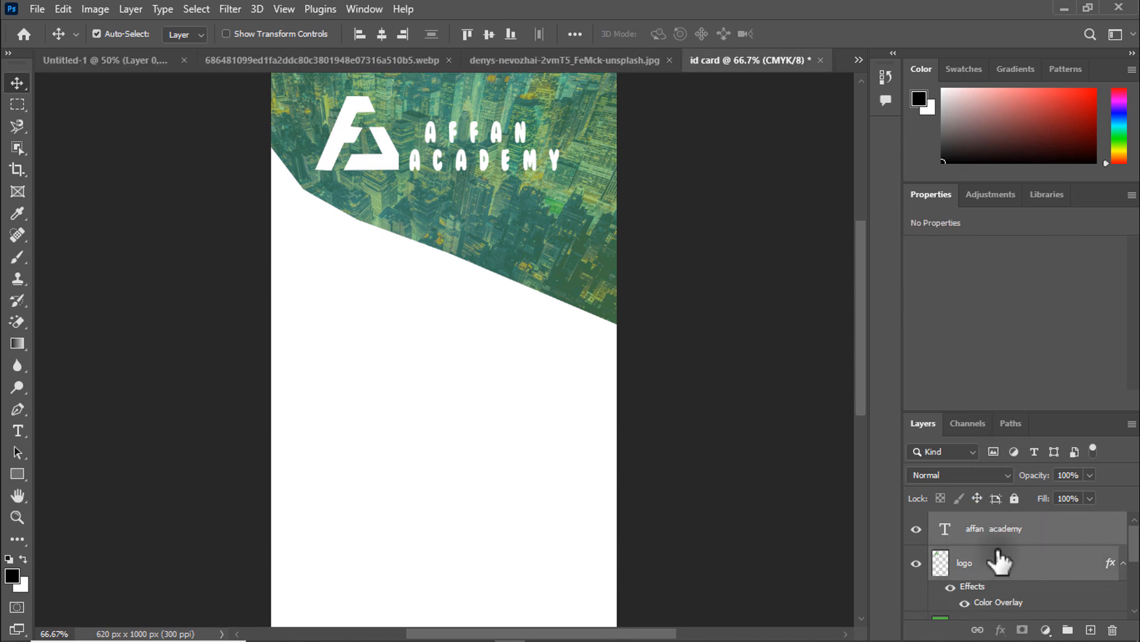
{"action": "scroll", "coordinate": [1135, 562], "scroll_direction": "down", "scroll_amount": 2}
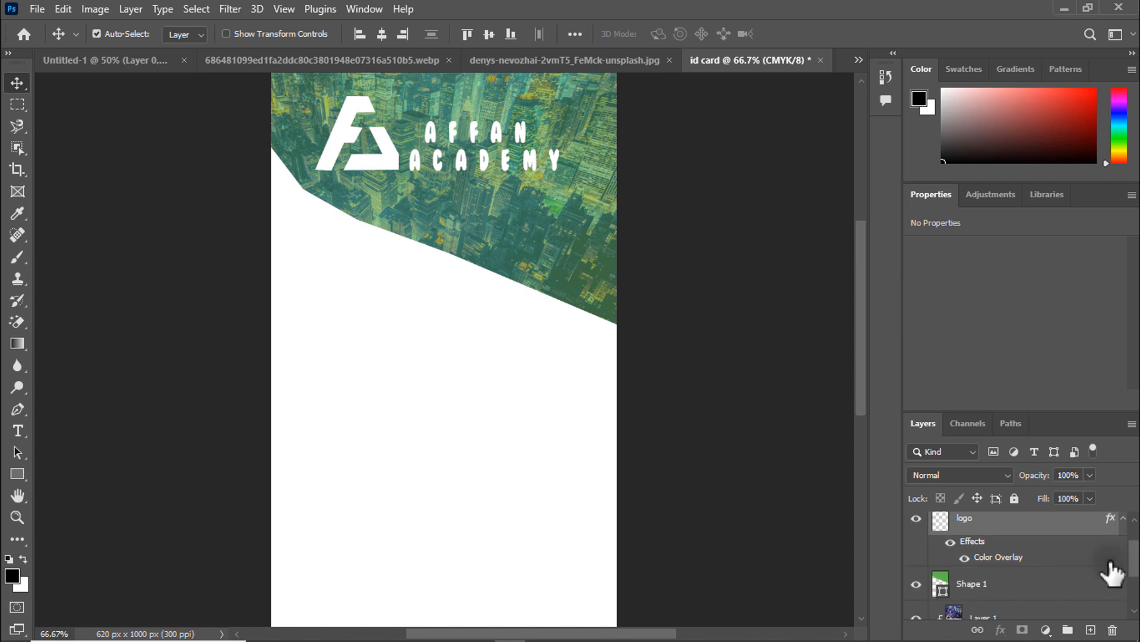
{"action": "left_click_drag", "start_coordinate": [1011, 520], "coordinate": [968, 601]}
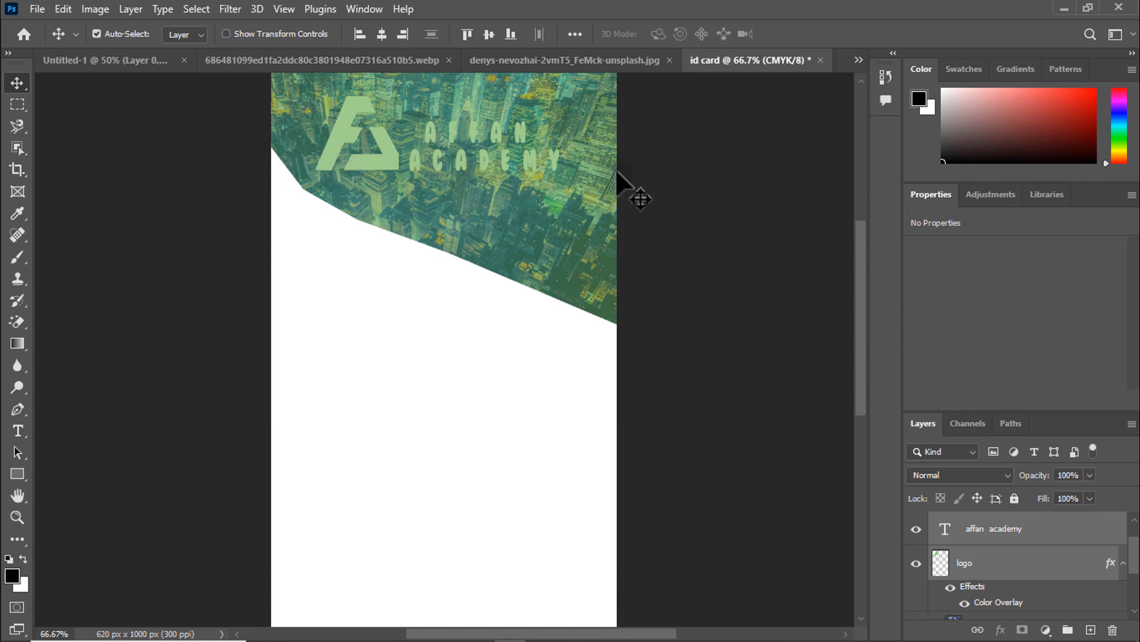
Step: In LESSON 4 IDCARD.psd, move the translucent green Shape 1 back up over the photo header
{"action": "left_click", "coordinate": [858, 60]}
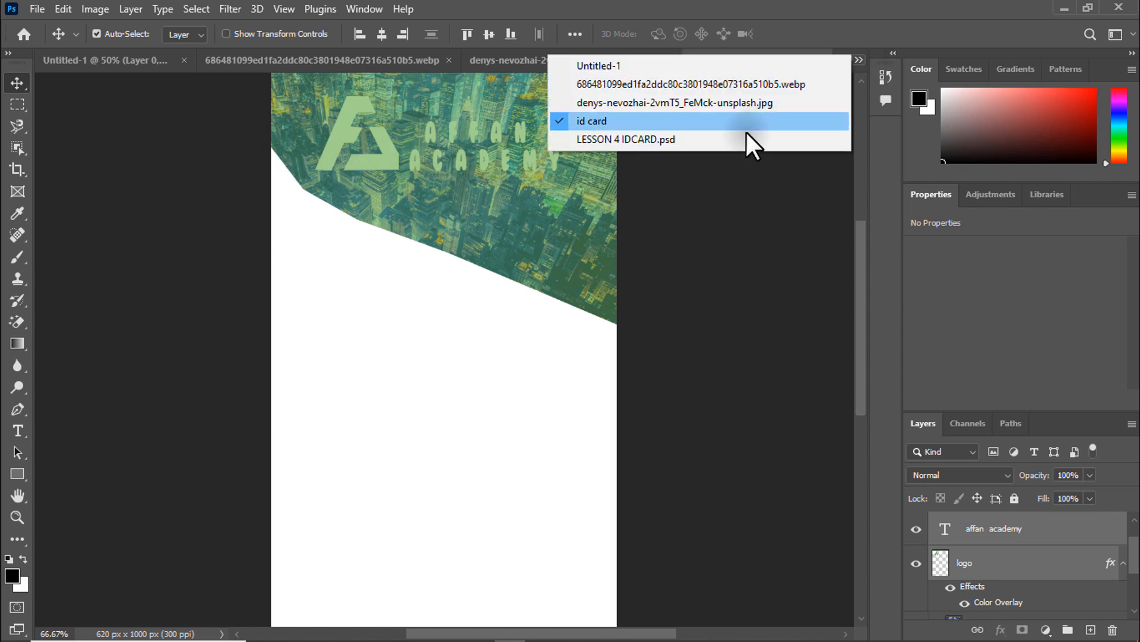
{"action": "left_click", "coordinate": [751, 136]}
{"action": "left_click_drag", "start_coordinate": [385, 392], "coordinate": [376, 290]}
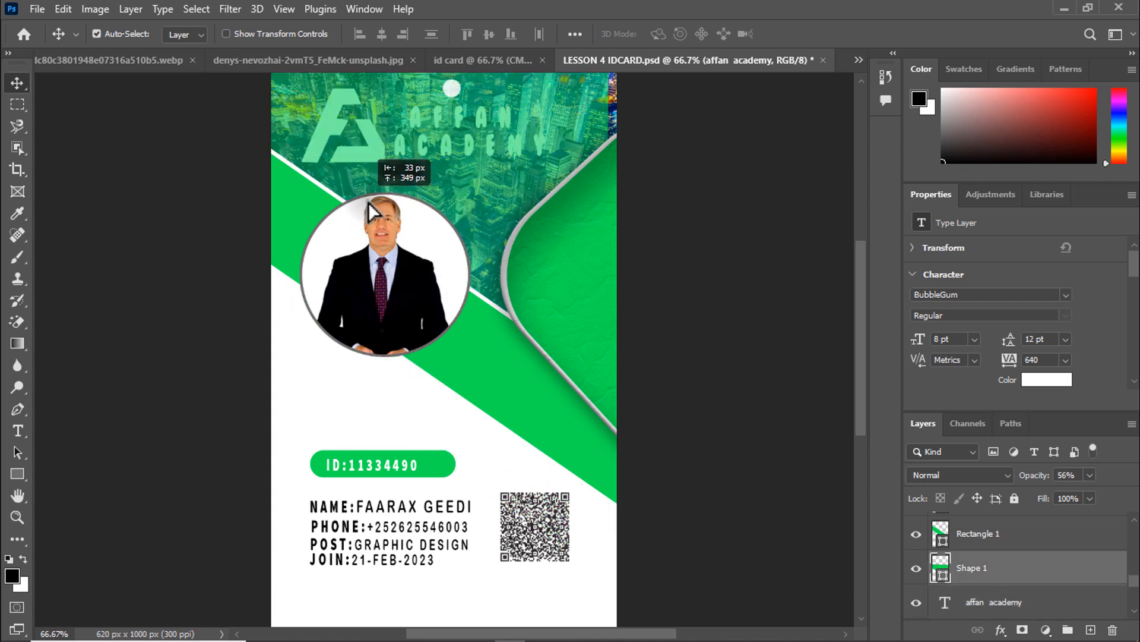
{"action": "left_click", "coordinate": [569, 244]}
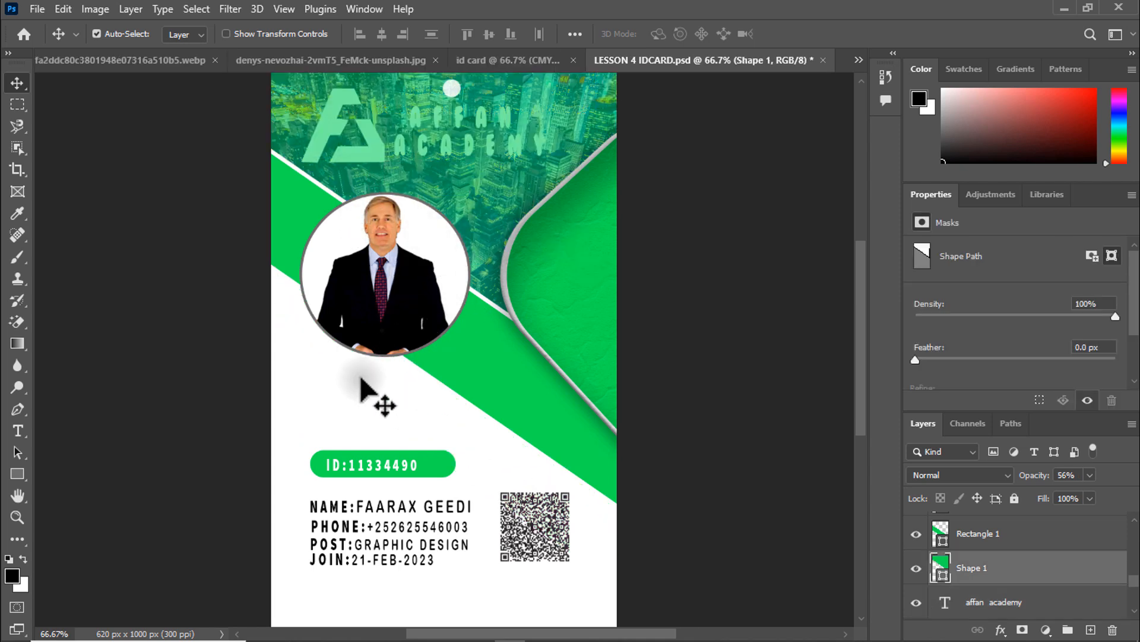
{"action": "left_click", "coordinate": [355, 413]}
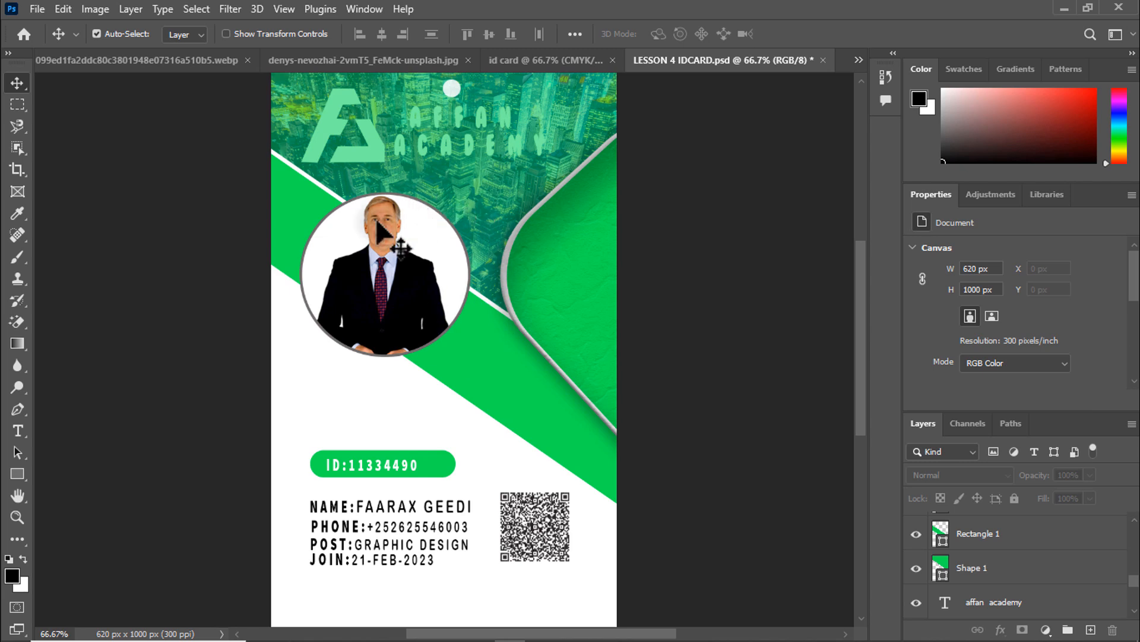
Step: On the id card, draw a green rectangle about 1253 x 161 px across the card's full width at the header's lower edge
{"action": "left_click", "coordinate": [551, 61]}
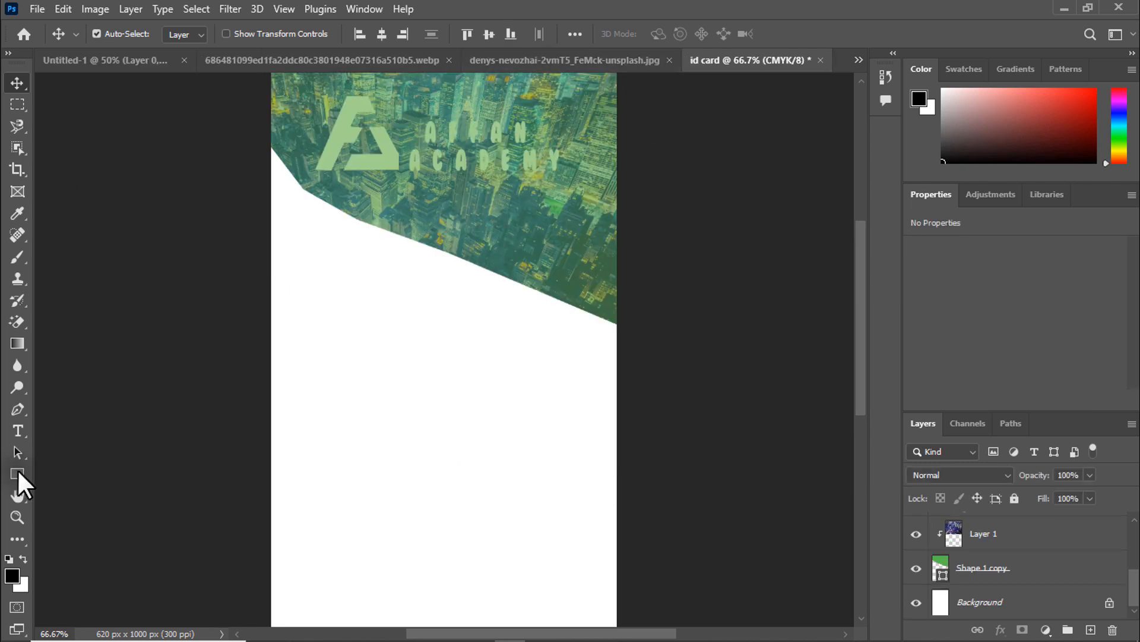
{"action": "left_click_drag", "start_coordinate": [13, 469], "coordinate": [48, 473]}
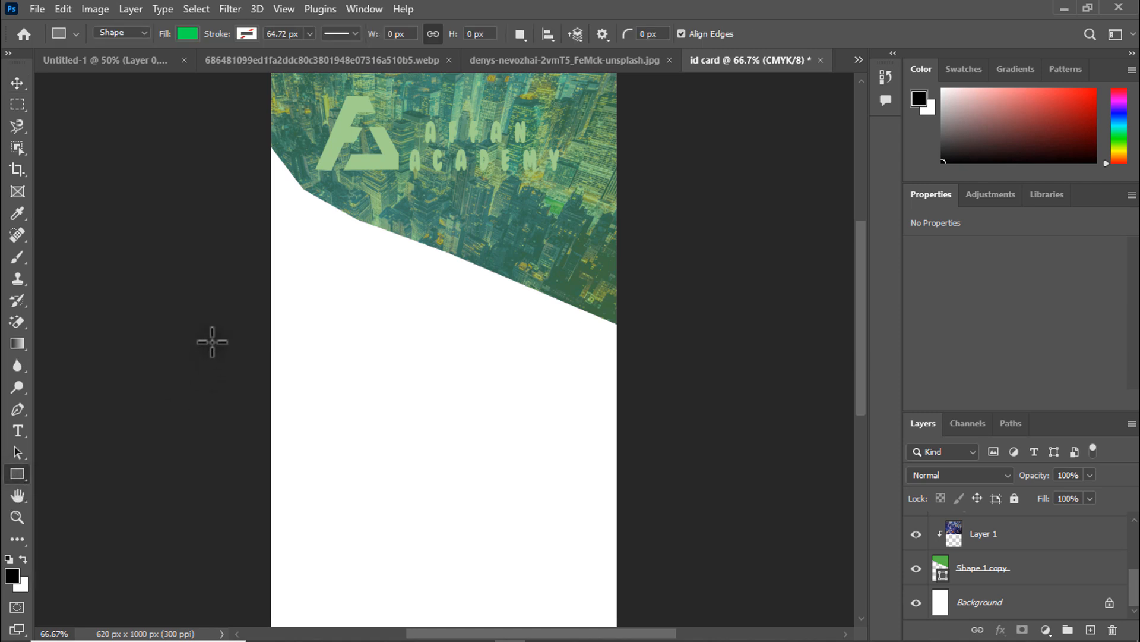
{"action": "right_click", "coordinate": [4, 481]}
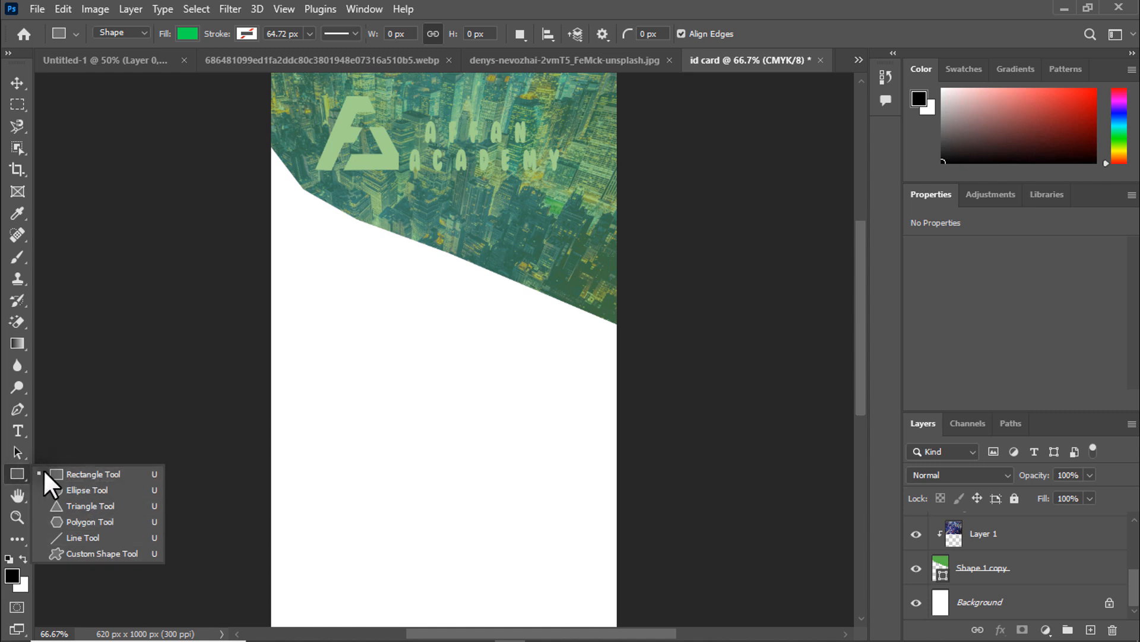
{"action": "left_click", "coordinate": [64, 474]}
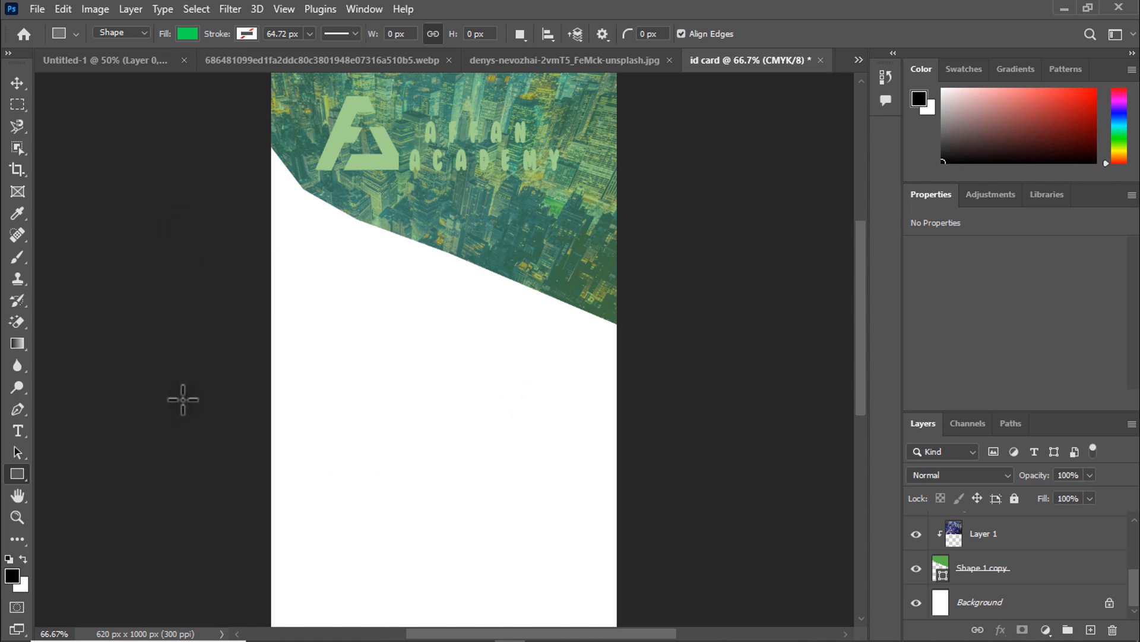
{"action": "left_click_drag", "start_coordinate": [146, 307], "coordinate": [845, 395]}
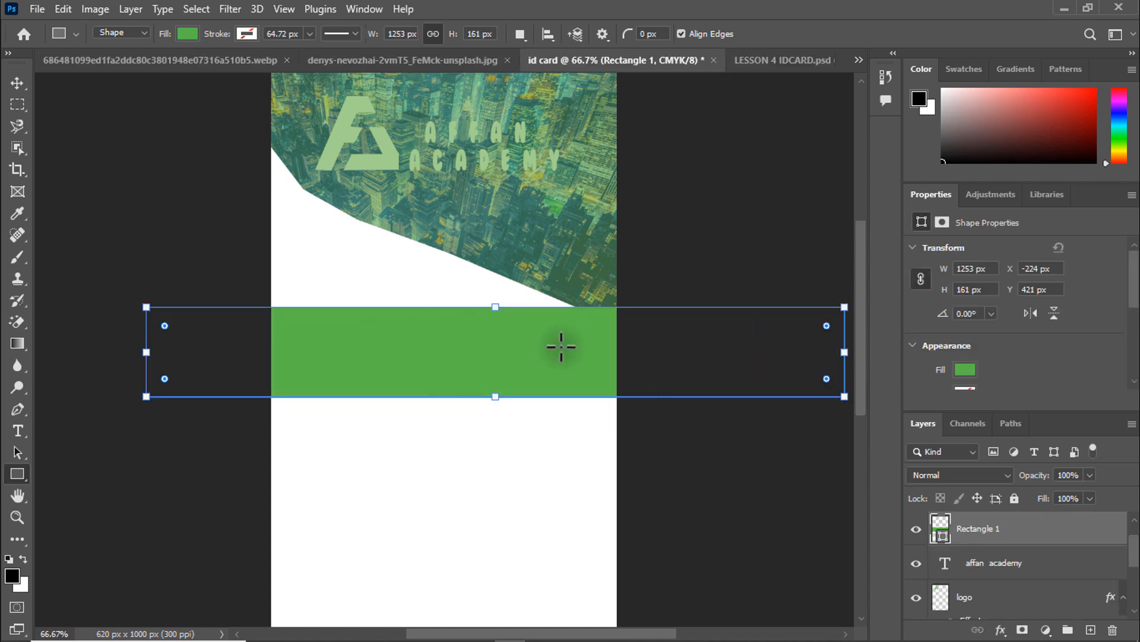
Step: Compare with the reference card's diagonal band and move the green rectangle up to about X -62, Y 292 px
{"action": "left_click", "coordinate": [8, 84]}
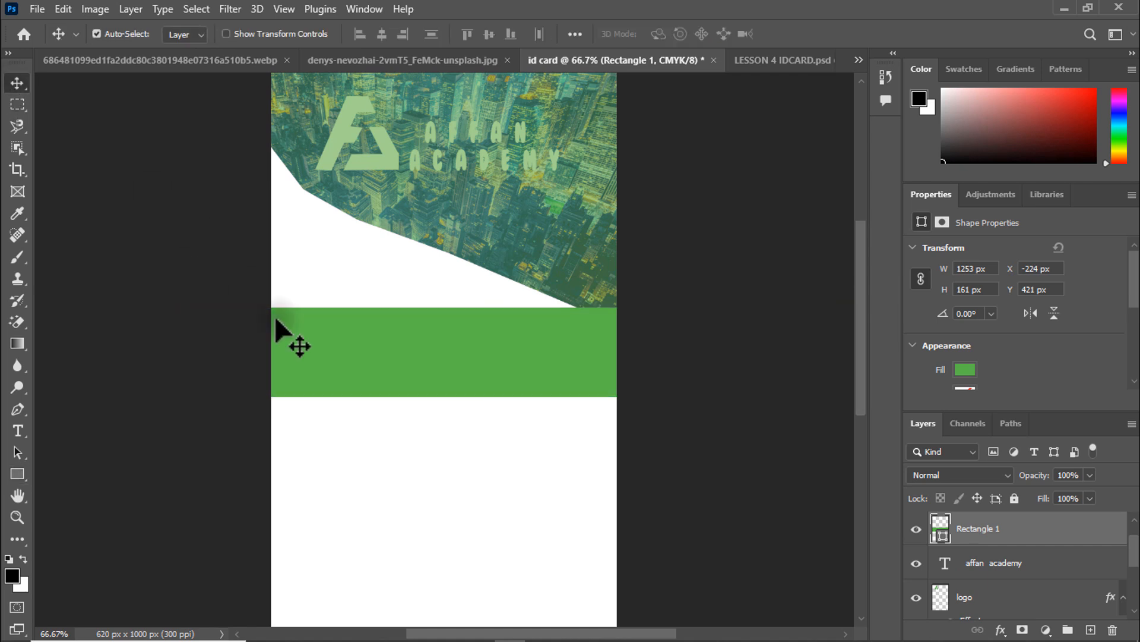
{"action": "mouse_move", "coordinate": [348, 361]}
{"action": "left_mouse_down"}
{"action": "mouse_move", "coordinate": [343, 257]}
{"action": "mouse_move", "coordinate": [365, 350]}
{"action": "left_mouse_up"}
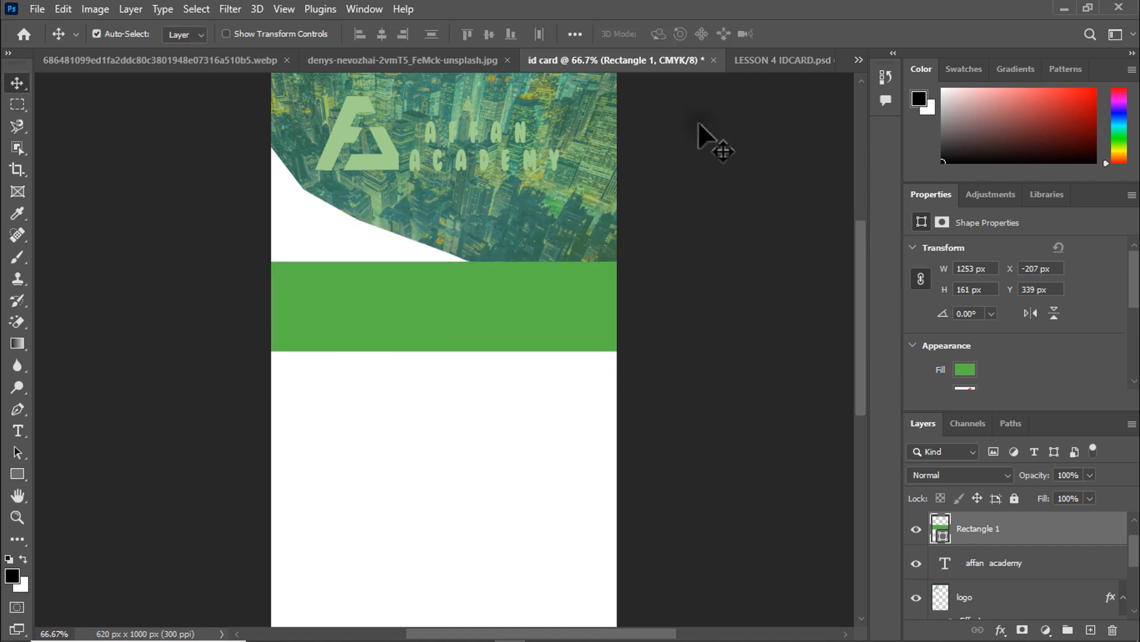
{"action": "left_click", "coordinate": [800, 54]}
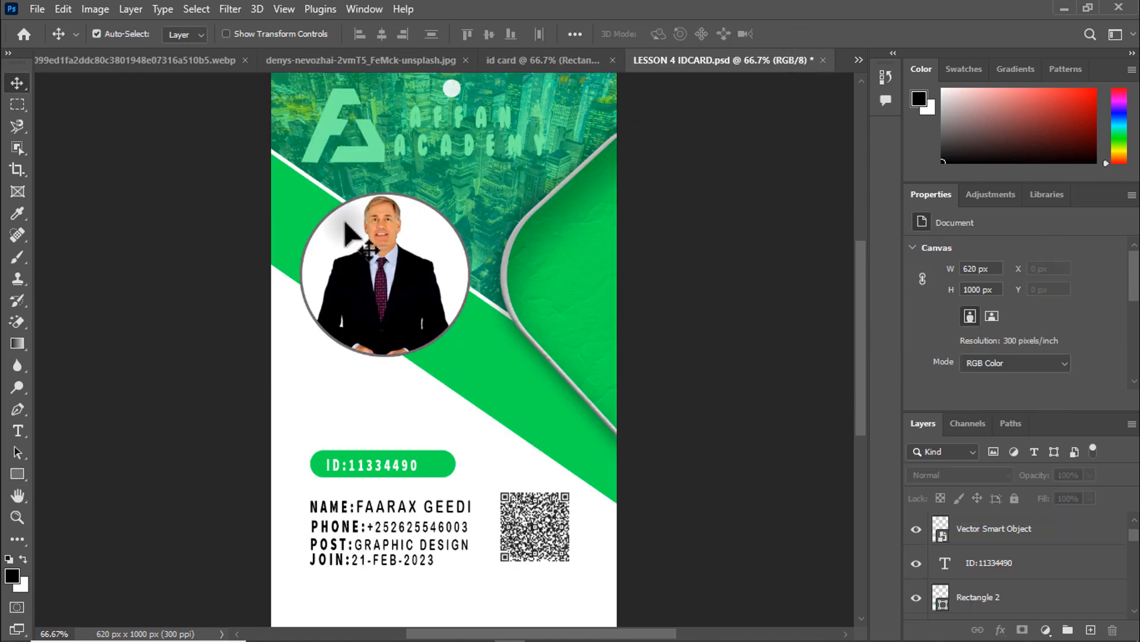
{"action": "left_click", "coordinate": [522, 58]}
{"action": "left_click_drag", "start_coordinate": [408, 312], "coordinate": [447, 294]}
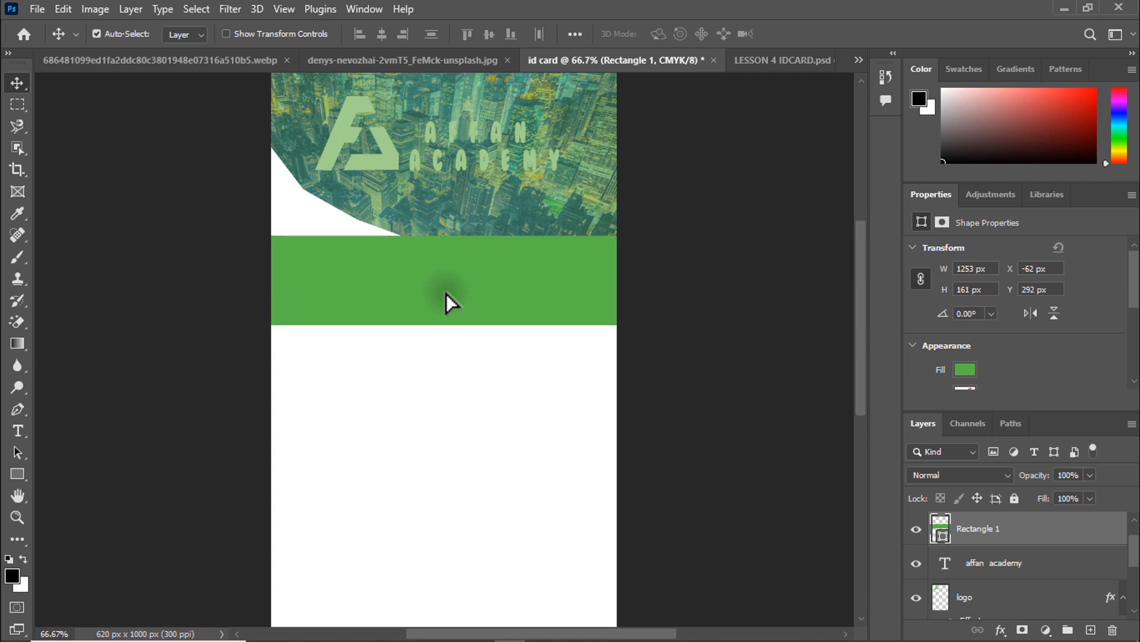
Step: Rotate the green rectangle clockwise into a diagonal band sloping down along the photo header's lower edge
{"action": "key", "text": "ctrl+t"}
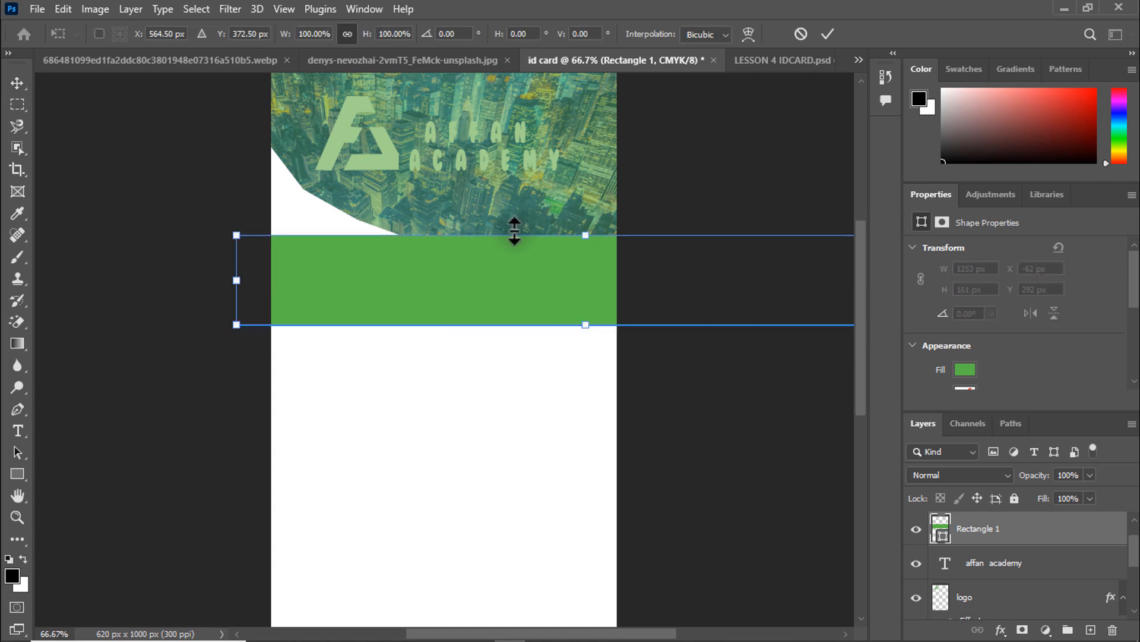
{"action": "left_click_drag", "start_coordinate": [515, 221], "coordinate": [516, 220]}
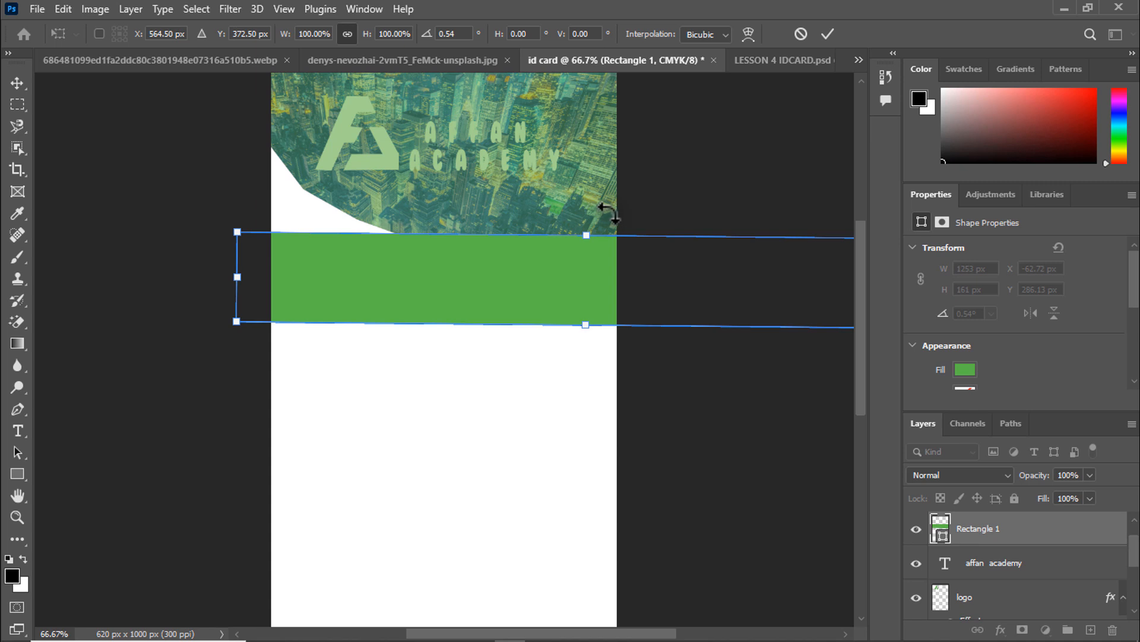
{"action": "left_click_drag", "start_coordinate": [614, 207], "coordinate": [695, 168]}
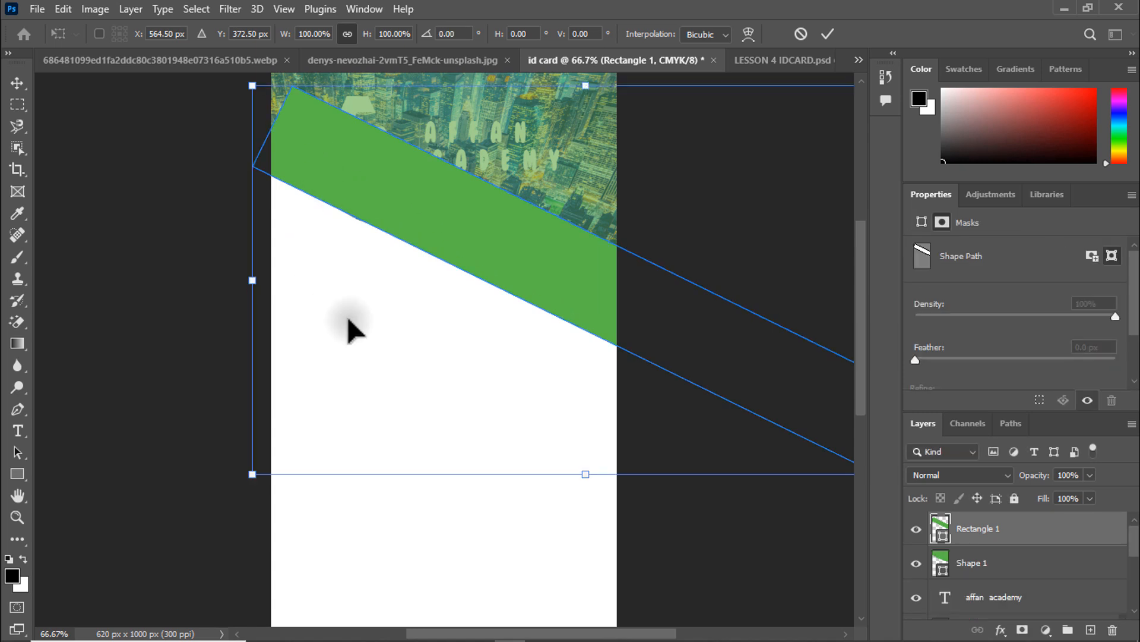
Step: Move the green band down along the photo header's lower edge to about X -202, Y 65 px, comparing with the reference card
{"action": "left_click", "coordinate": [18, 81]}
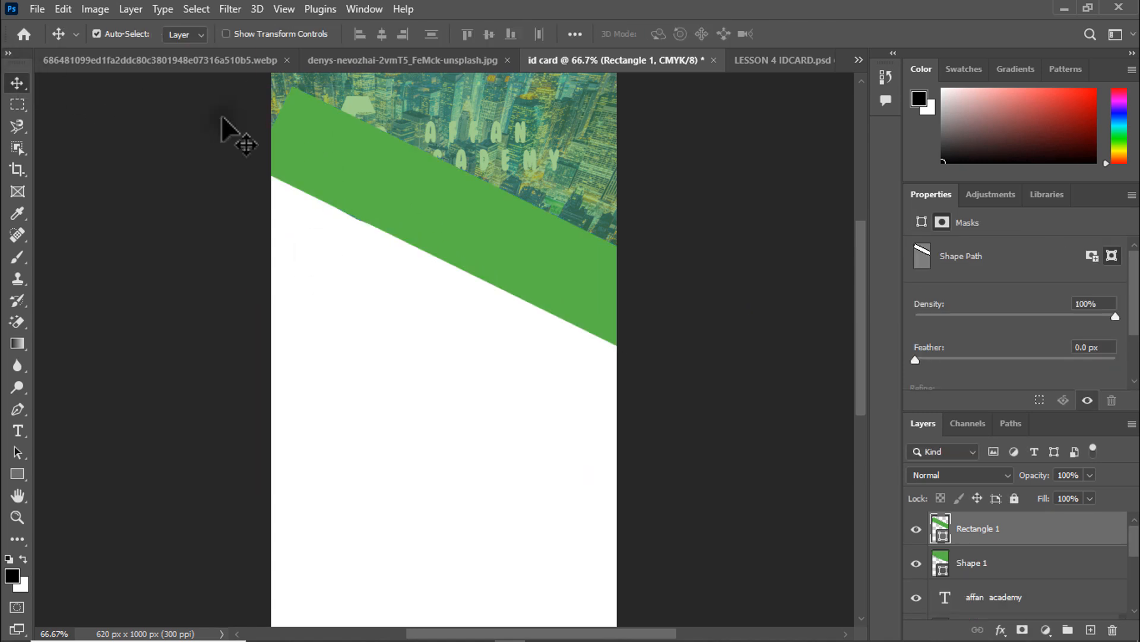
{"action": "left_click_drag", "start_coordinate": [401, 230], "coordinate": [344, 247]}
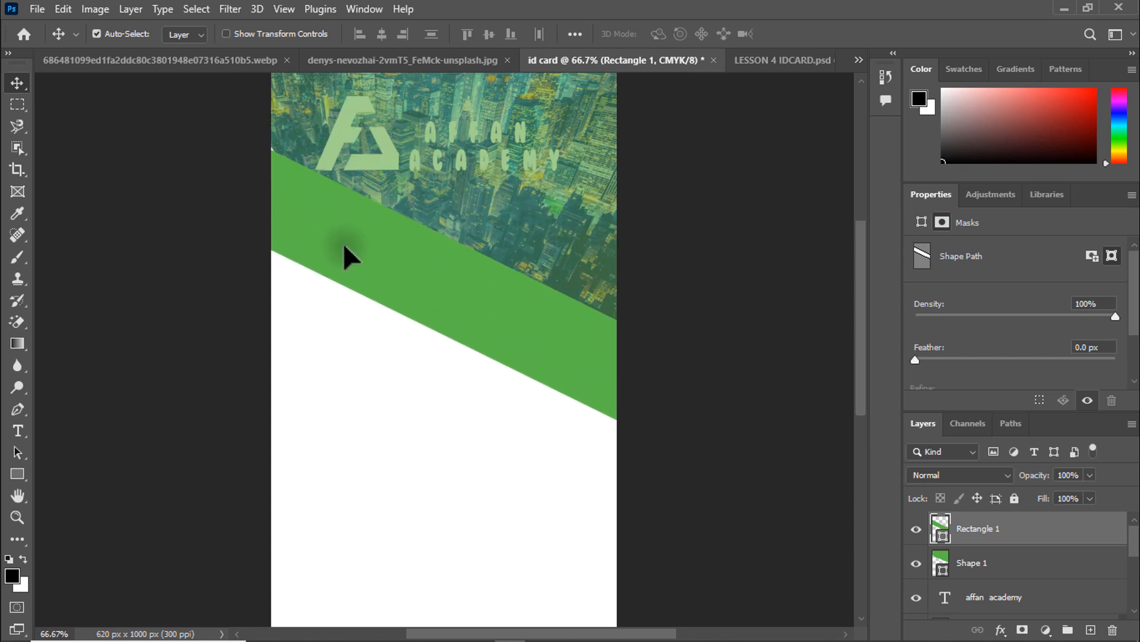
{"action": "left_click", "coordinate": [778, 62]}
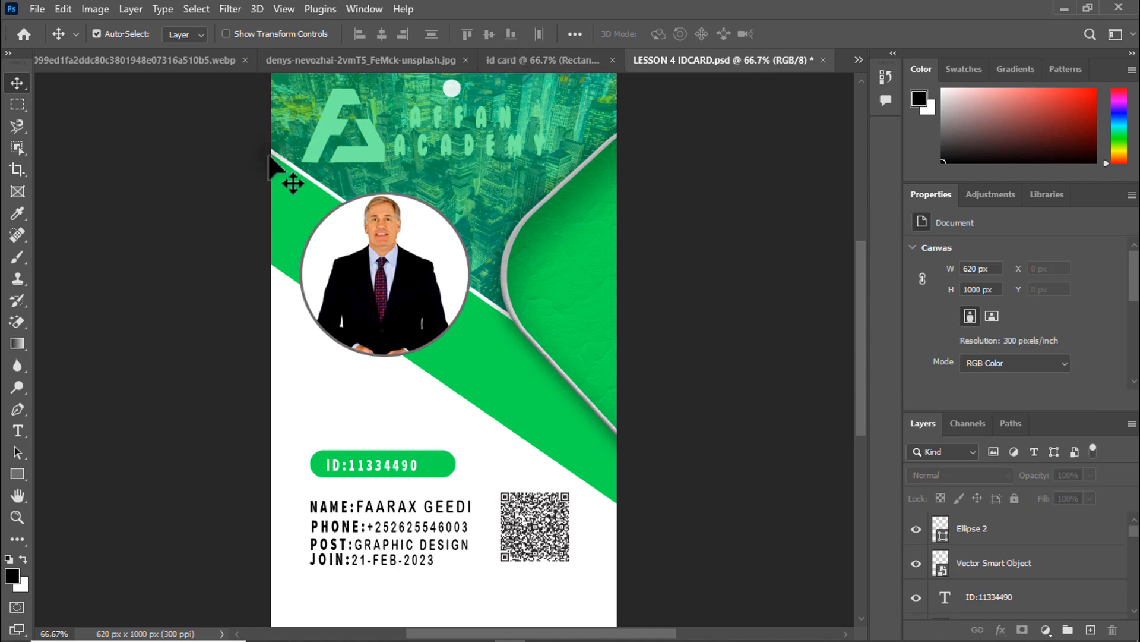
{"action": "left_click", "coordinate": [540, 59]}
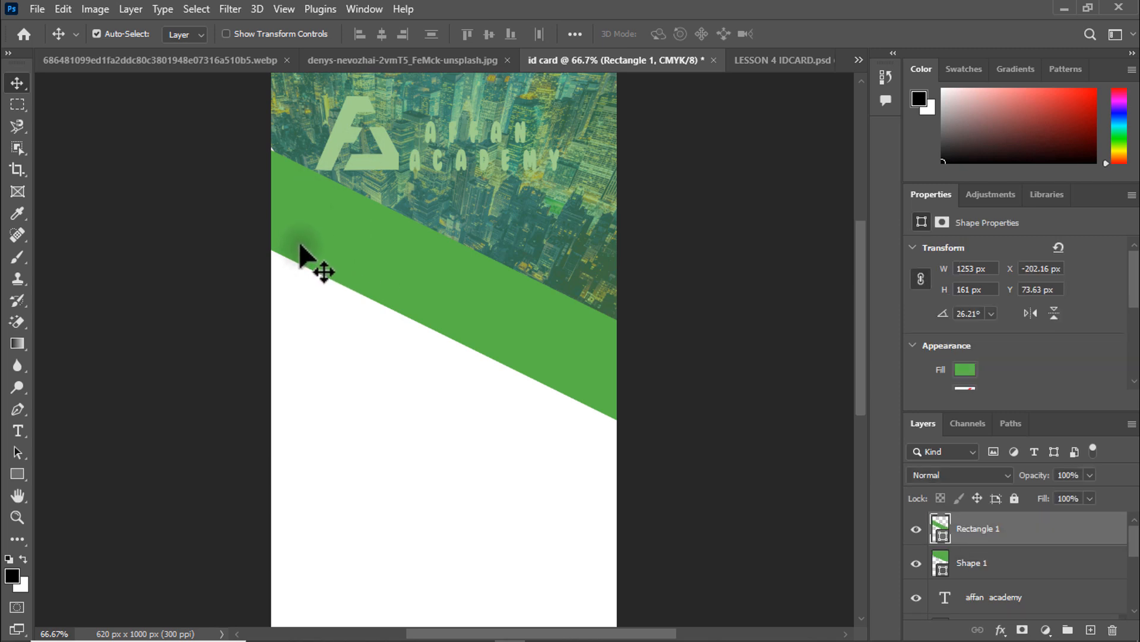
{"action": "left_click_drag", "start_coordinate": [300, 247], "coordinate": [300, 243]}
{"action": "key", "text": "Down"}
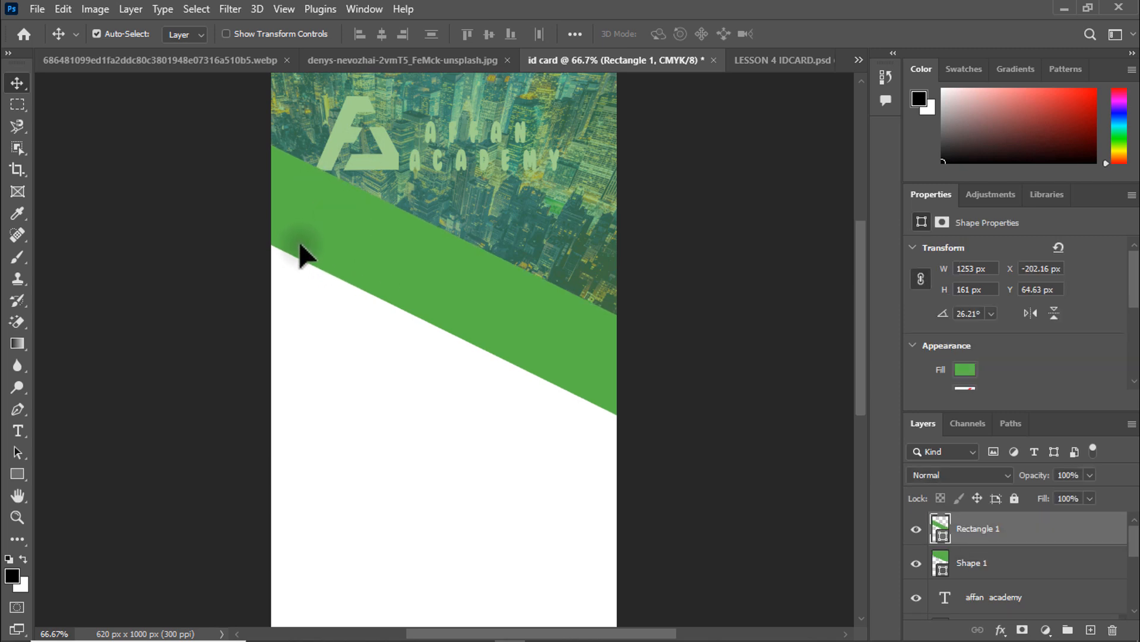
Step: Give the diagonal green band a white stroke
{"action": "left_click", "coordinate": [17, 474]}
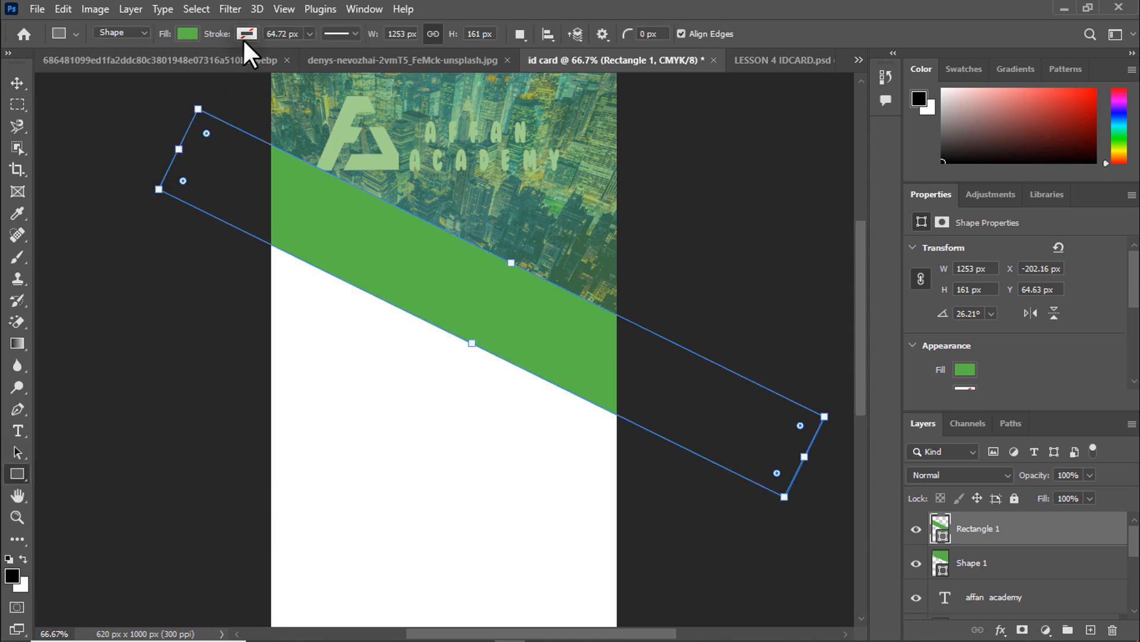
{"action": "left_click", "coordinate": [243, 36]}
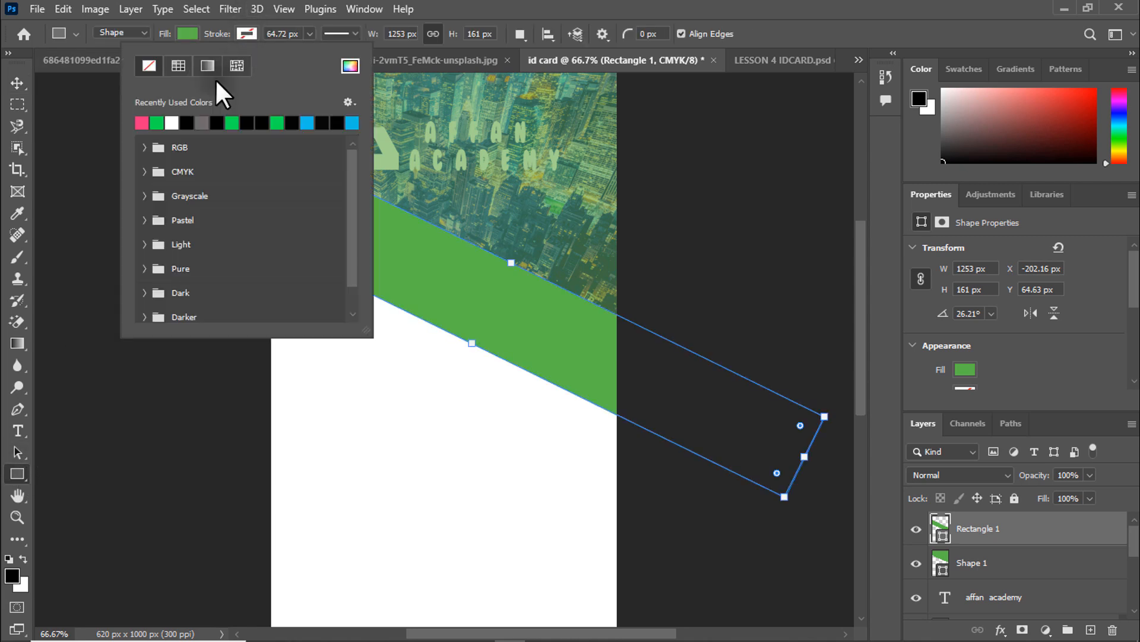
{"action": "left_click", "coordinate": [172, 123]}
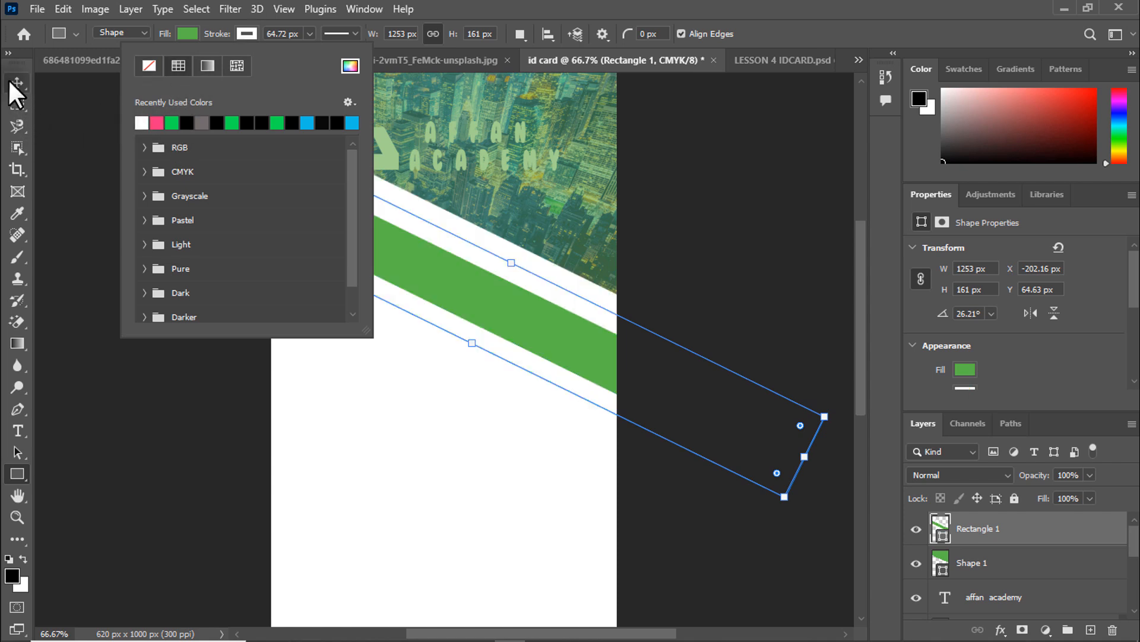
{"action": "key", "text": "Return"}
{"action": "key", "text": "v"}
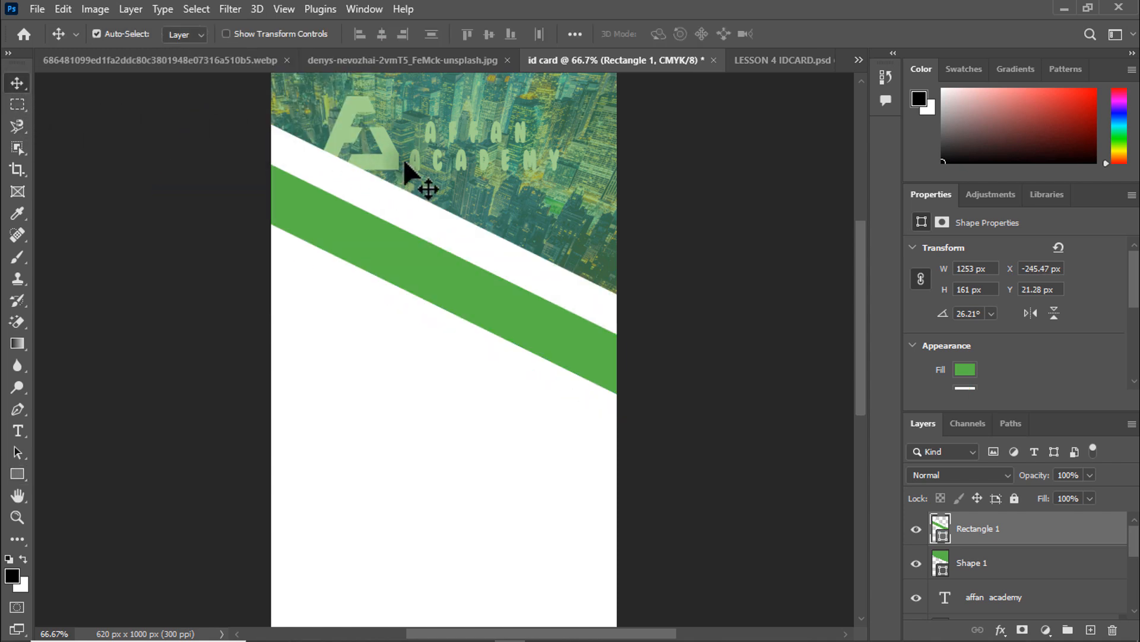
Step: Set the band's white stroke width to 7.41 px and shift the band to about X -220, Y 61 px
{"action": "left_click", "coordinate": [16, 473]}
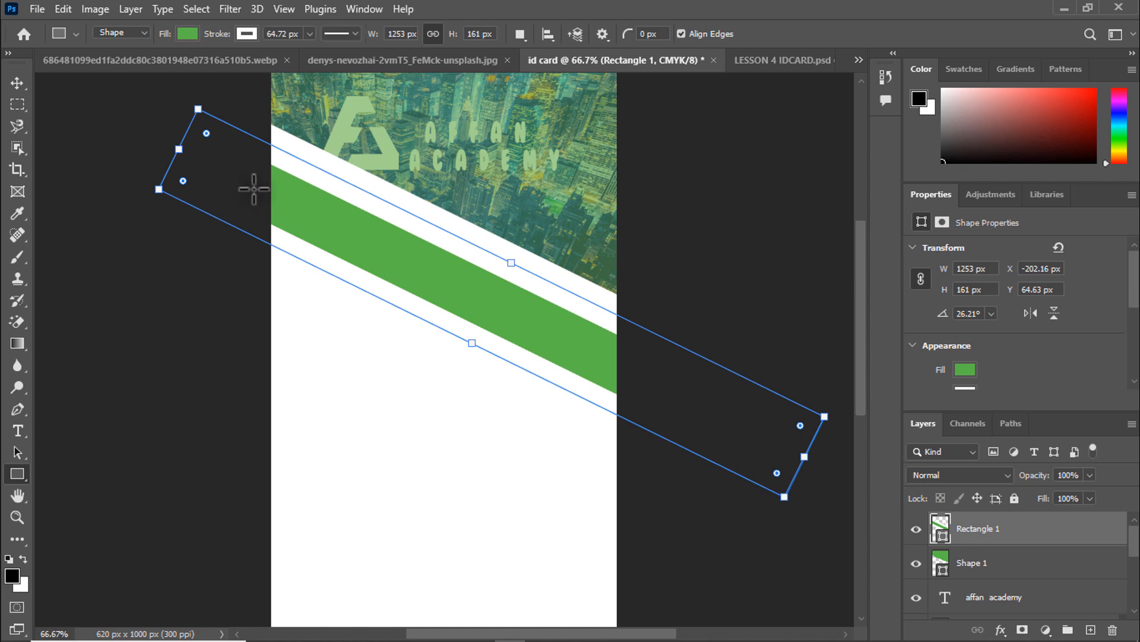
{"action": "left_click", "coordinate": [309, 35]}
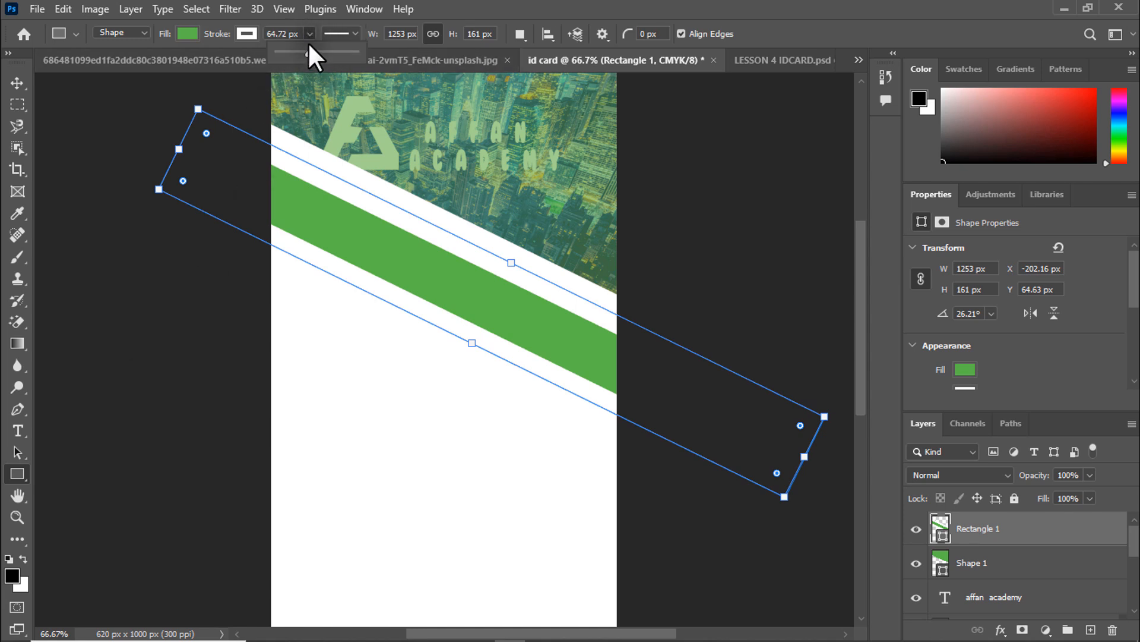
{"action": "left_click_drag", "start_coordinate": [308, 51], "coordinate": [292, 53]}
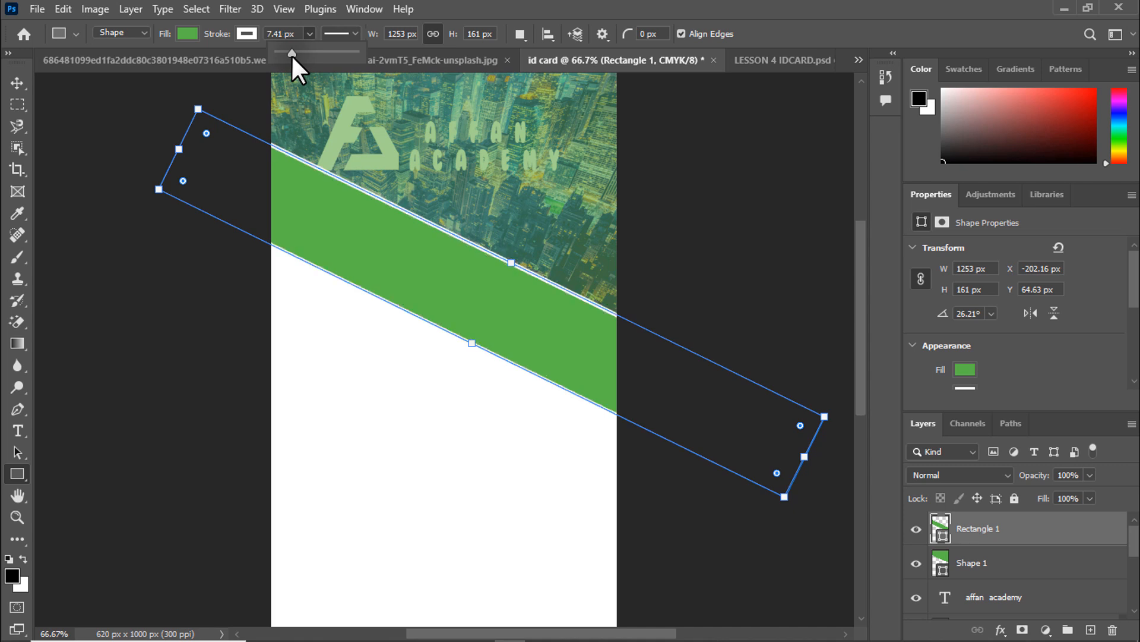
{"action": "left_click", "coordinate": [13, 81]}
{"action": "mouse_move", "coordinate": [293, 192]}
{"action": "left_mouse_down"}
{"action": "mouse_move", "coordinate": [293, 204]}
{"action": "mouse_move", "coordinate": [291, 194]}
{"action": "left_mouse_up"}
{"action": "key", "text": "Down"}
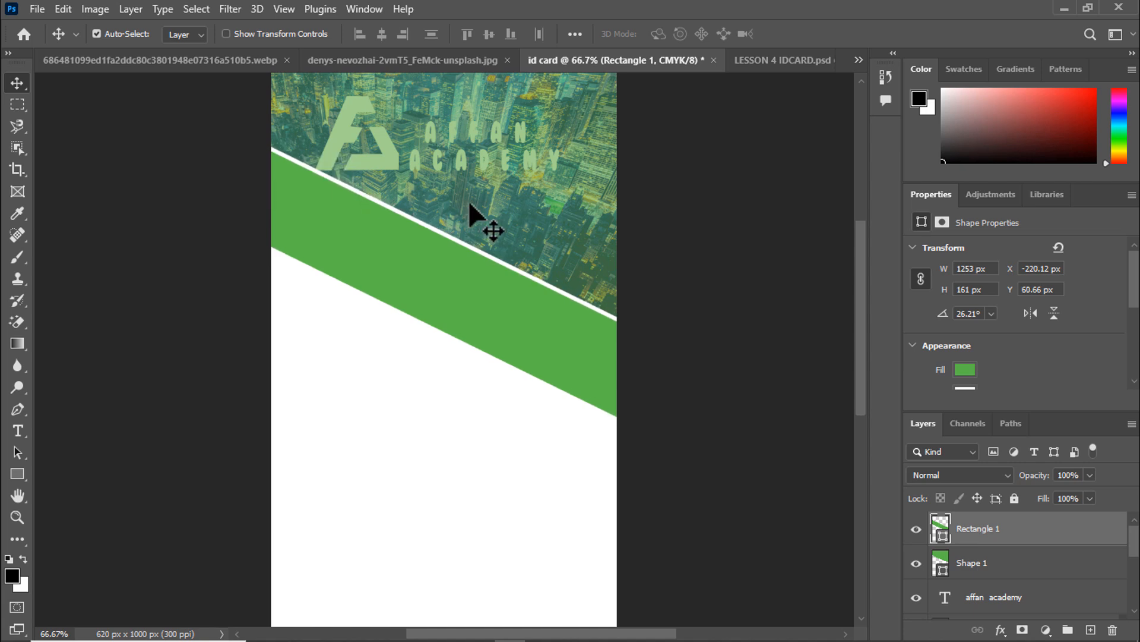
Step: Following the reference card's portrait circle, draw a green circle about 265 px wide and move it onto the band at X 45, Y 188 px
{"action": "left_click", "coordinate": [747, 62]}
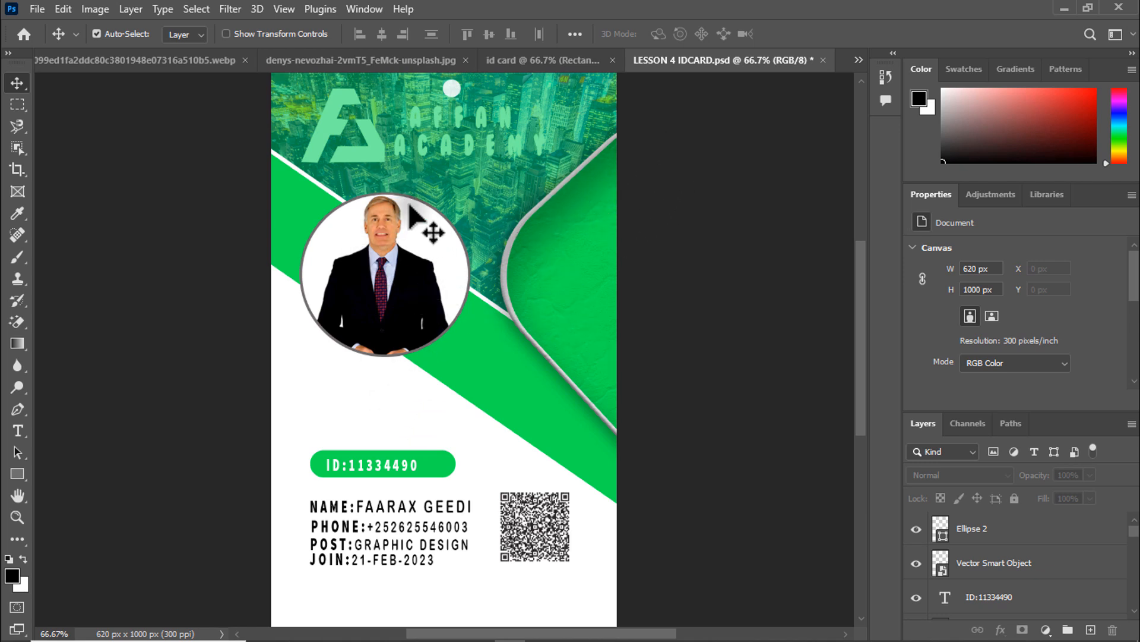
{"action": "left_click", "coordinate": [569, 60]}
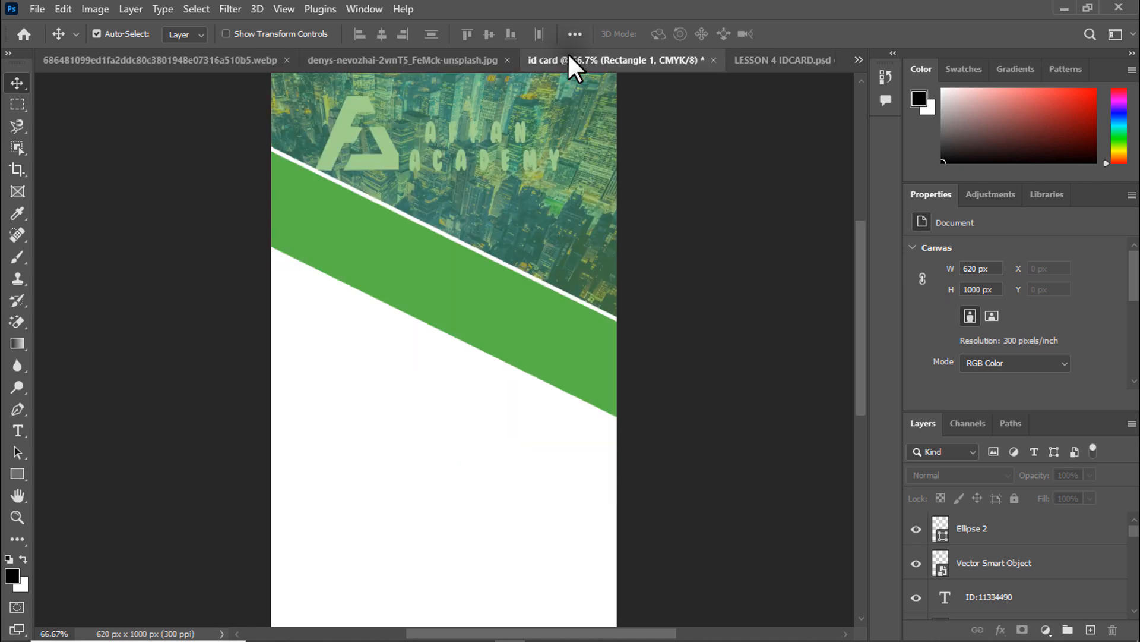
{"action": "left_click", "coordinate": [16, 474]}
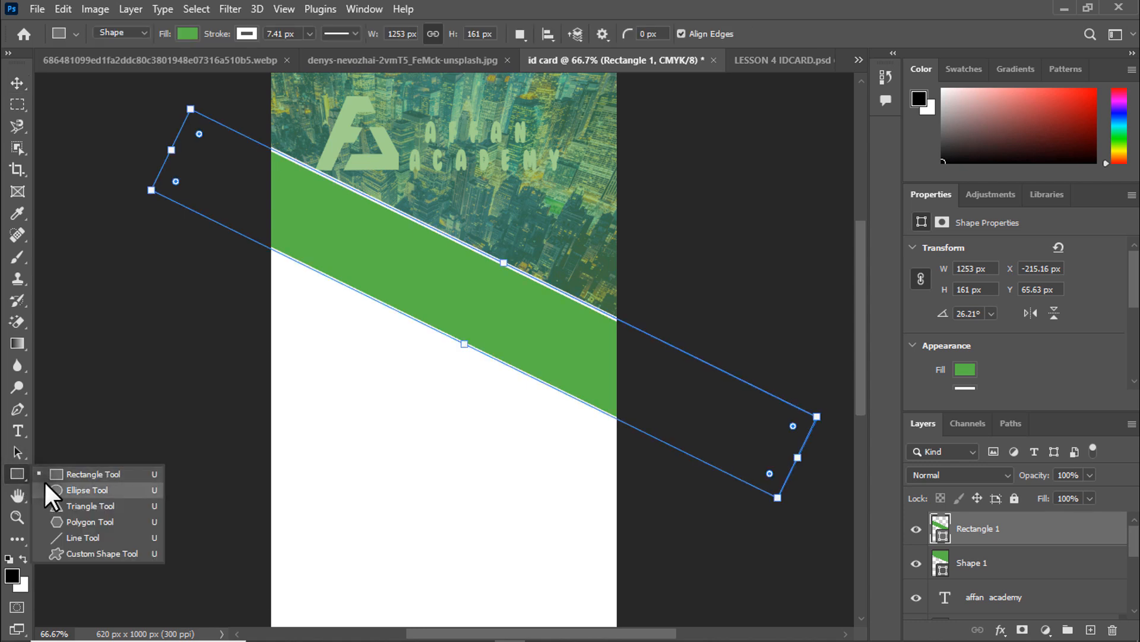
{"action": "left_click", "coordinate": [78, 489]}
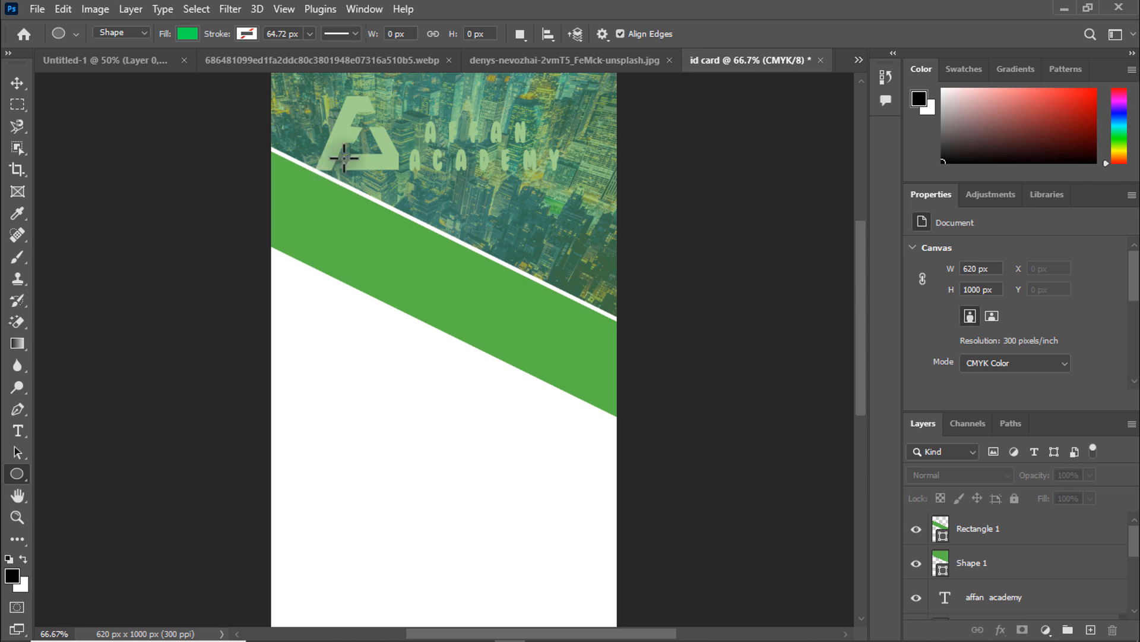
{"action": "left_click_drag", "start_coordinate": [344, 157], "coordinate": [491, 489]}
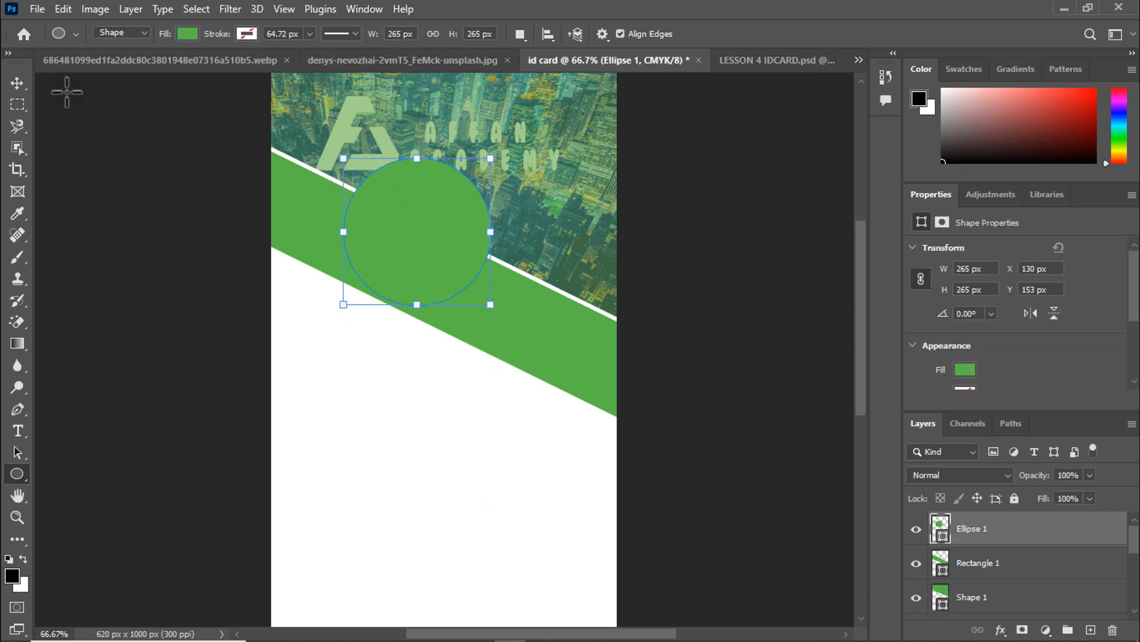
{"action": "left_click", "coordinate": [23, 83]}
{"action": "left_click_drag", "start_coordinate": [406, 201], "coordinate": [370, 236]}
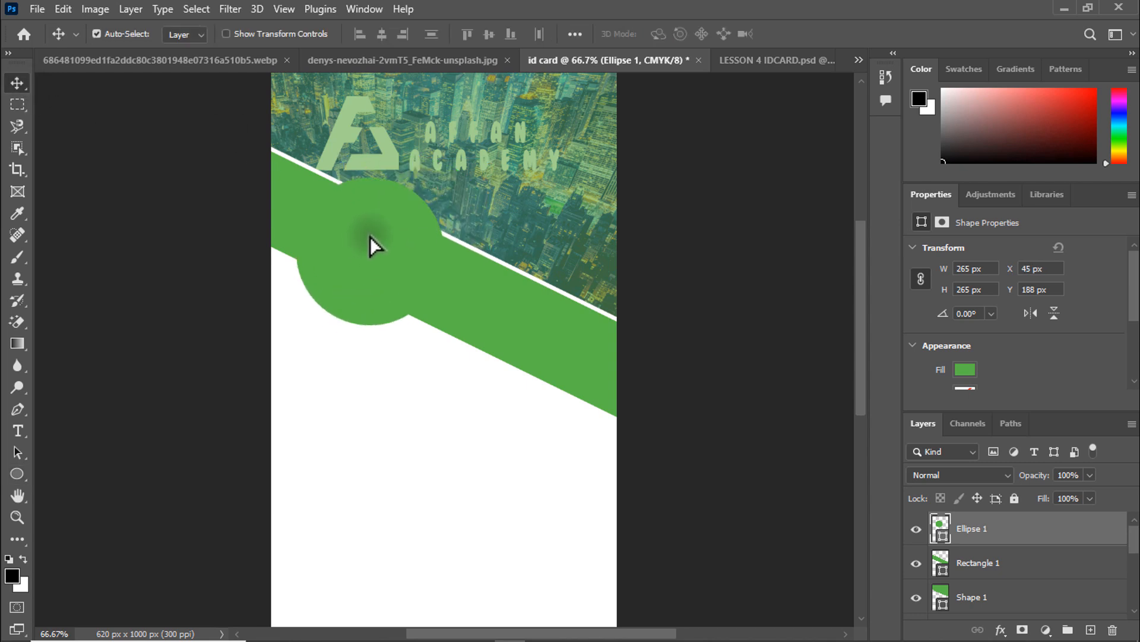
Step: Compare with the reference portrait, enlarge the green circle to about 310 px and move it to about X 41, Y 160 px
{"action": "left_click", "coordinate": [796, 61]}
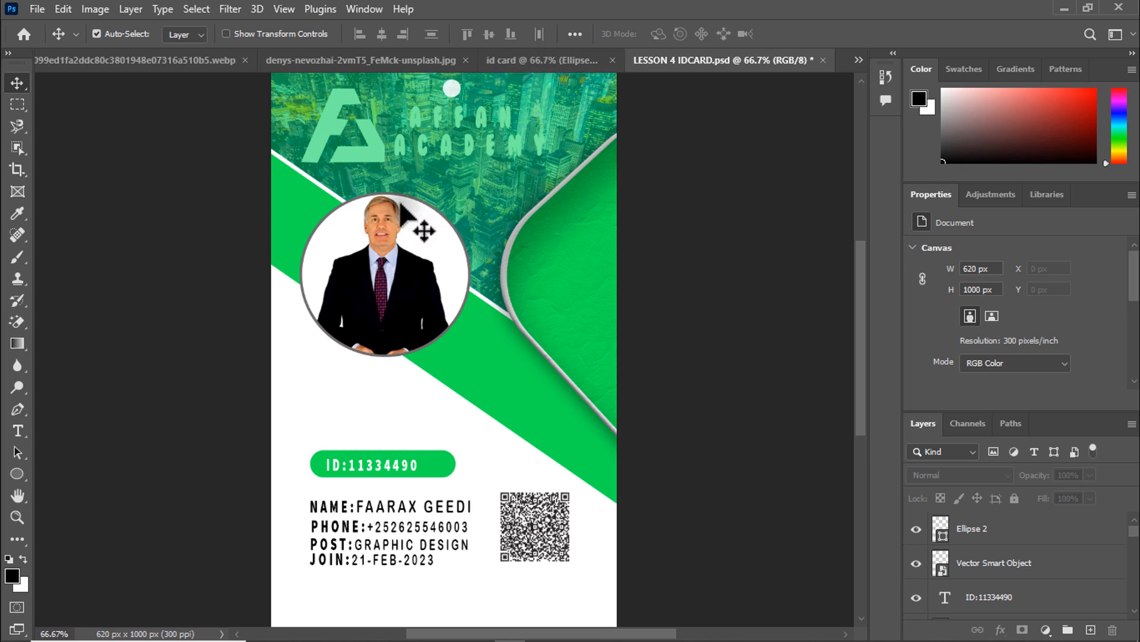
{"action": "left_click", "coordinate": [544, 59]}
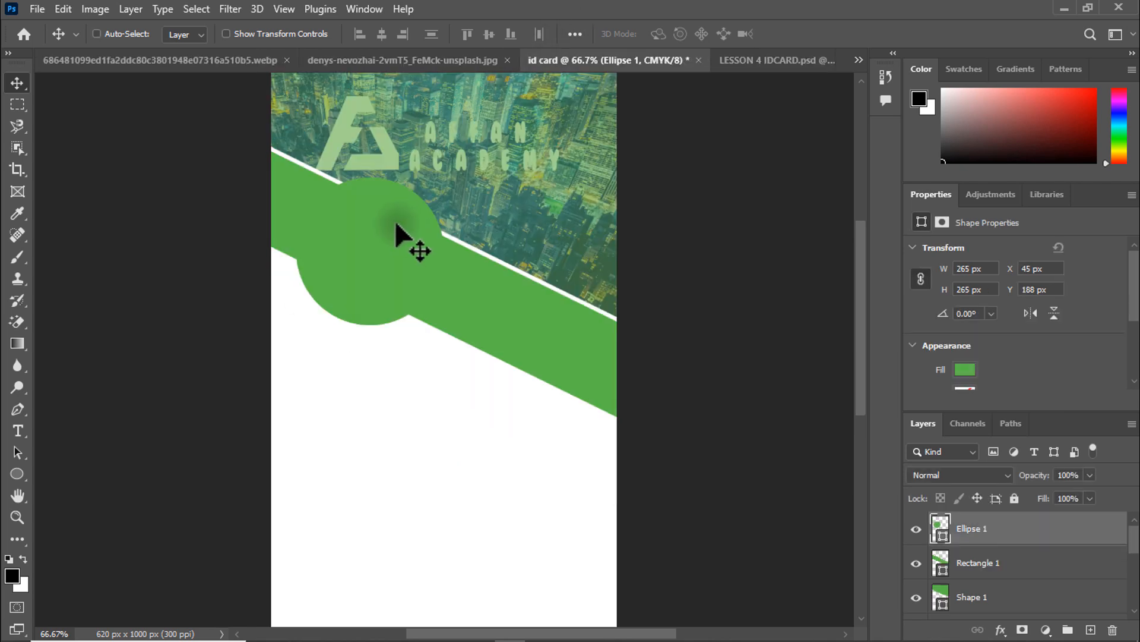
{"action": "key", "text": "ctrl+t"}
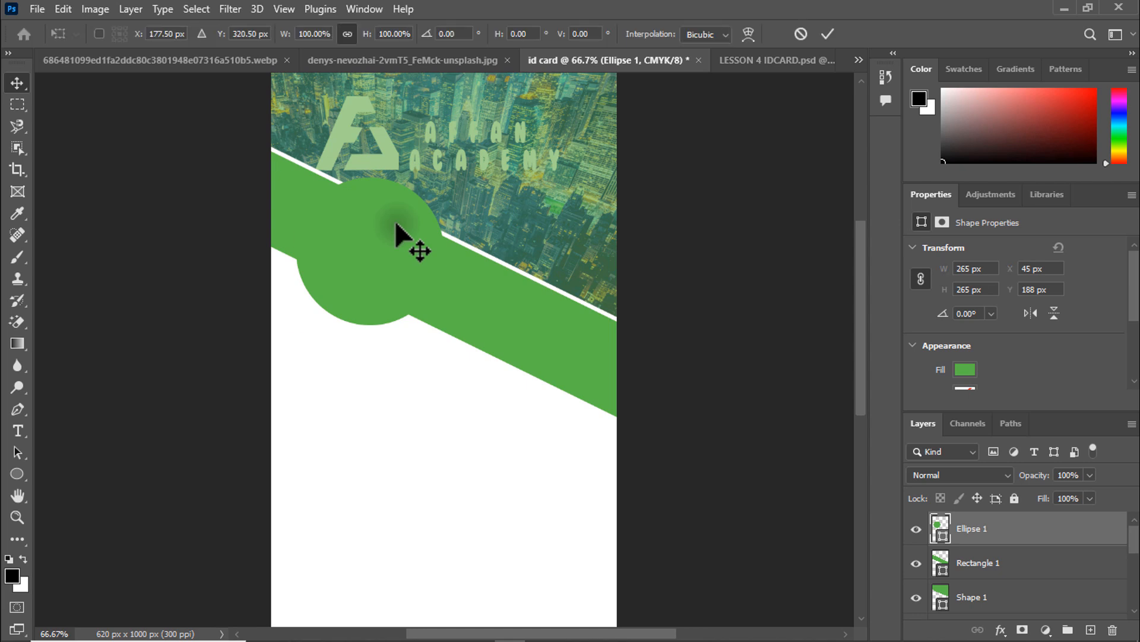
{"action": "left_click_drag", "start_coordinate": [446, 180], "coordinate": [470, 152]}
{"action": "key", "text": "Return"}
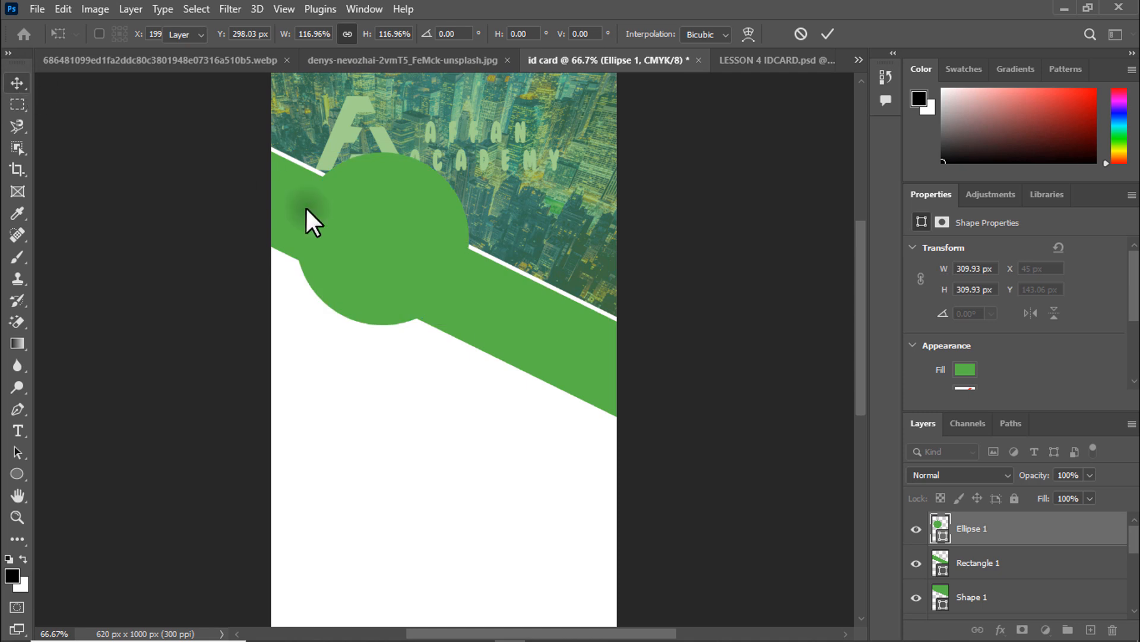
{"action": "left_click_drag", "start_coordinate": [347, 226], "coordinate": [345, 236]}
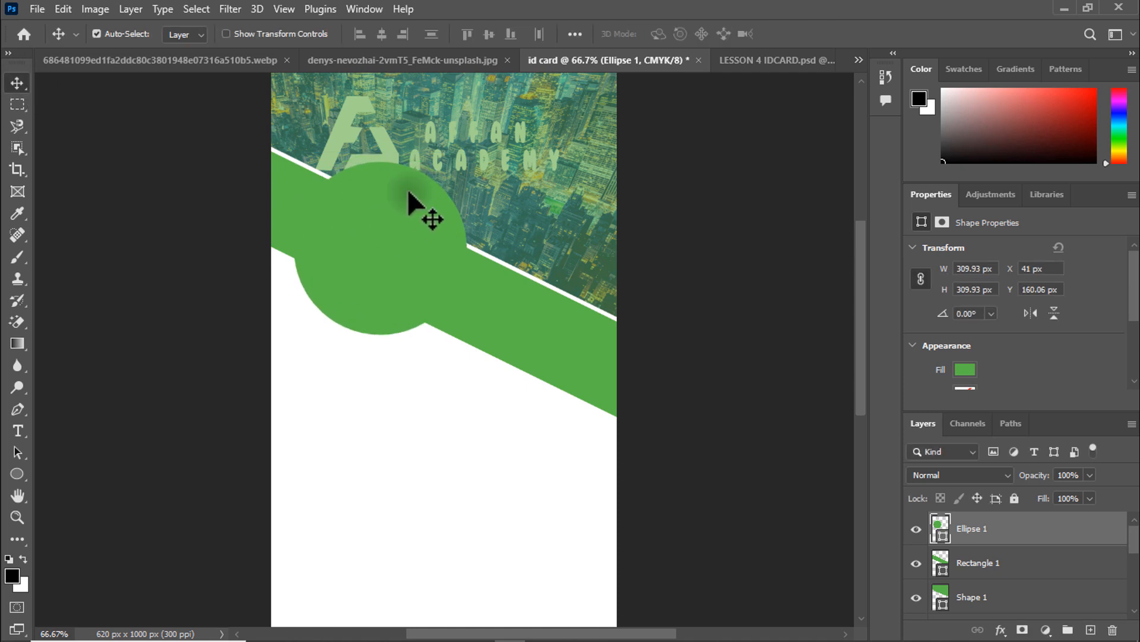
Step: Copy the suited man's photo from the .webp document into the id card and move it down to Y 0 px
{"action": "left_click", "coordinate": [192, 63]}
{"action": "left_click_drag", "start_coordinate": [448, 398], "coordinate": [486, 325]}
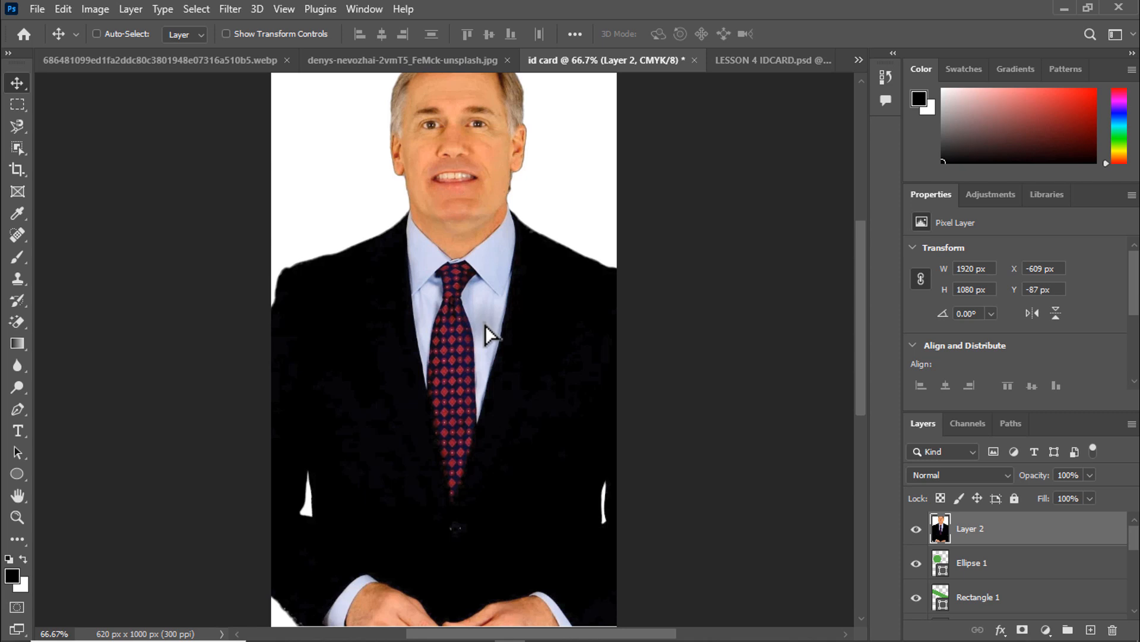
{"action": "key", "text": "ctrl+minus"}
{"action": "key", "text": "ctrl+minus"}
{"action": "key", "text": "ctrl+minus"}
{"action": "key", "text": "ctrl+minus"}
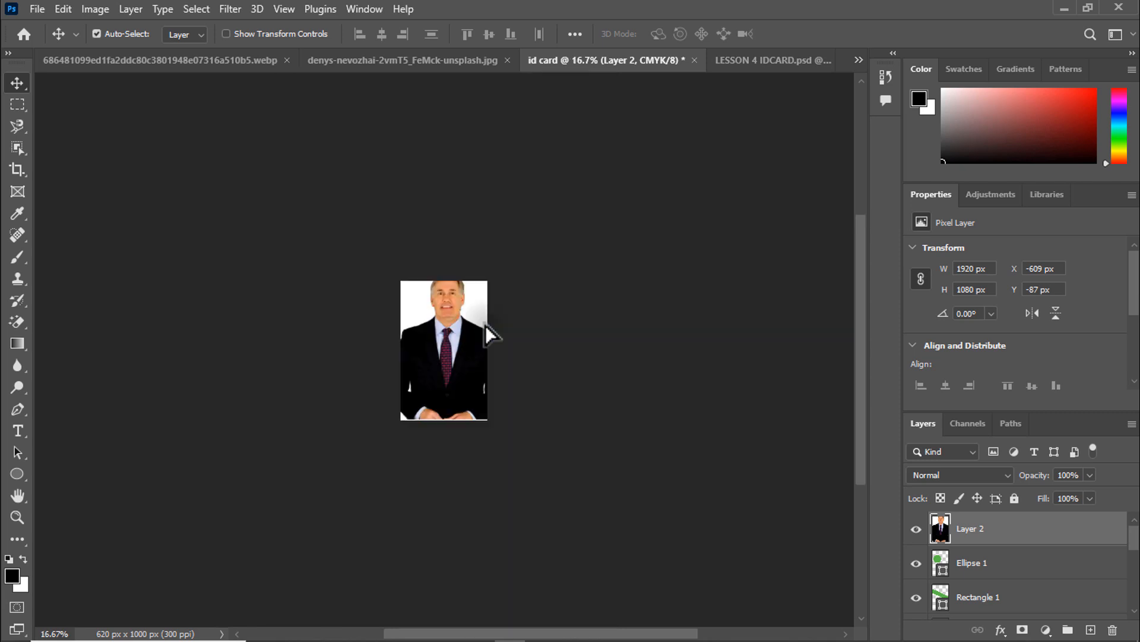
{"action": "left_click_drag", "start_coordinate": [466, 333], "coordinate": [466, 344]}
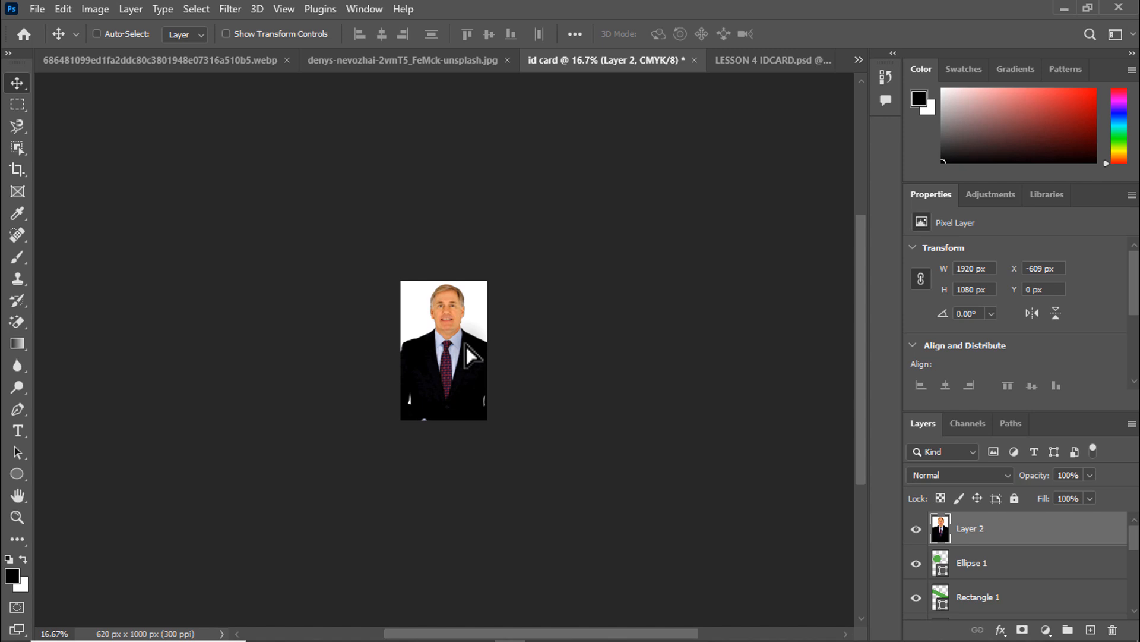
Step: Scale the man's photo down proportionally to 17.05%, about 327 x 184 px
{"action": "key", "text": "ctrl+t"}
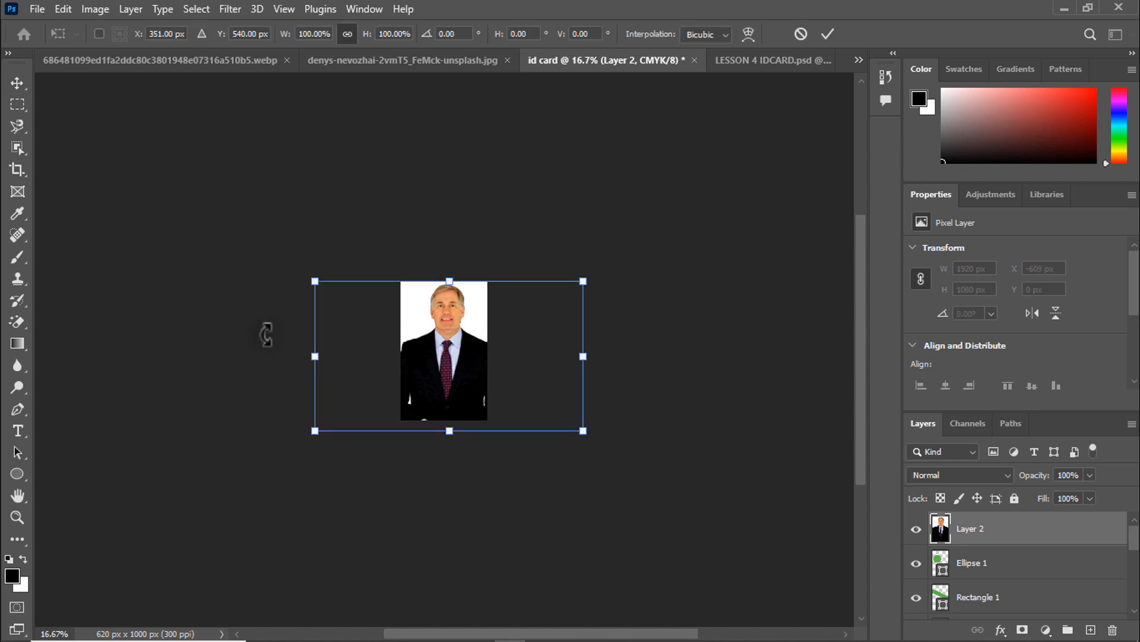
{"action": "left_click_drag", "start_coordinate": [315, 280], "coordinate": [447, 318]}
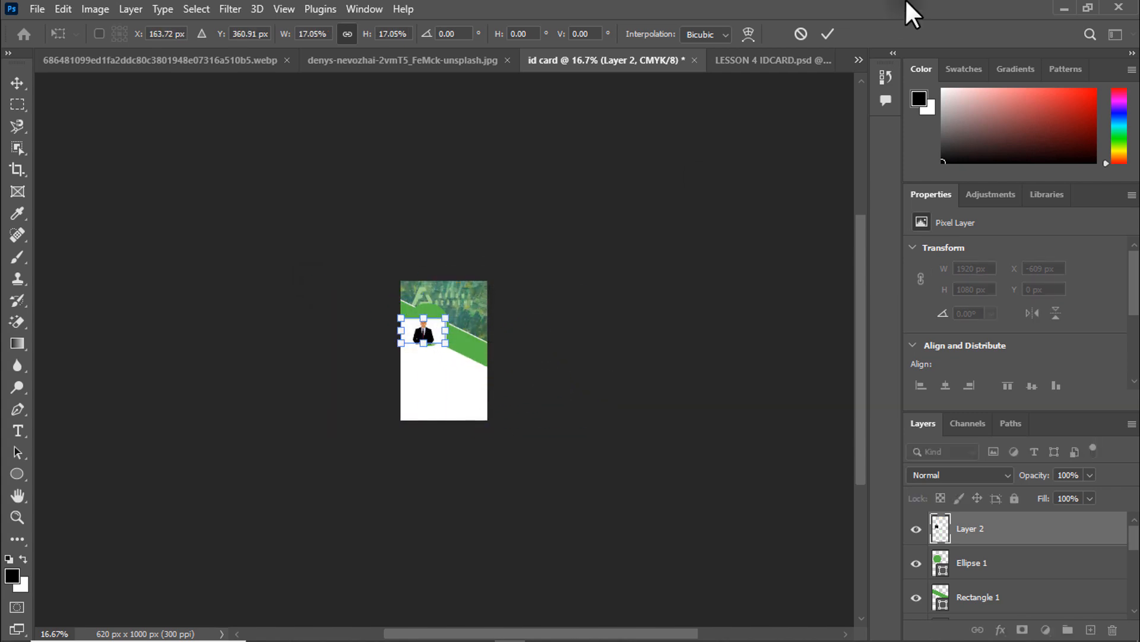
{"action": "left_click", "coordinate": [827, 35]}
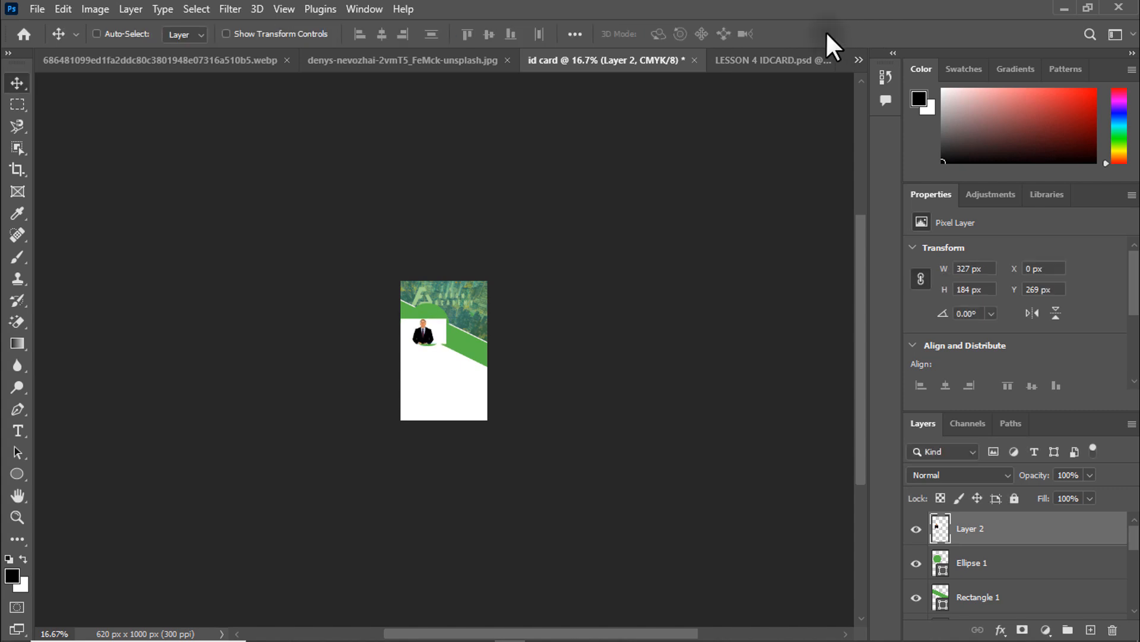
Step: Move the man's photo over the green circle to about X 55, Y 231 px
{"action": "key", "text": "ctrl+plus"}
{"action": "key", "text": "ctrl+plus"}
{"action": "key", "text": "ctrl+plus"}
{"action": "key", "text": "ctrl+plus"}
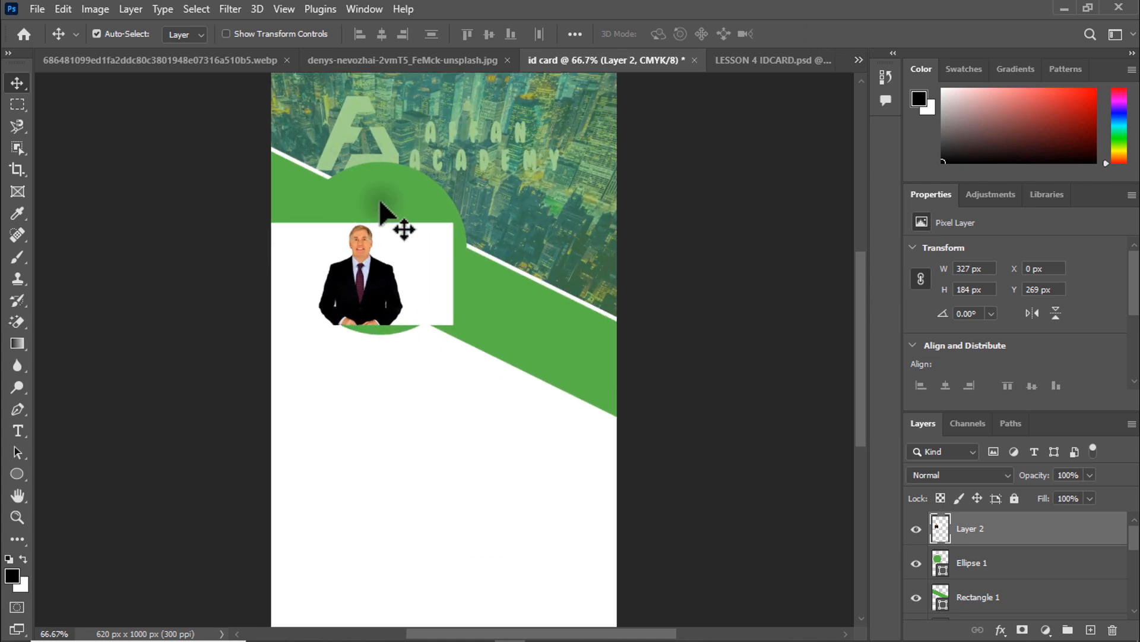
{"action": "left_click_drag", "start_coordinate": [363, 288], "coordinate": [394, 268]}
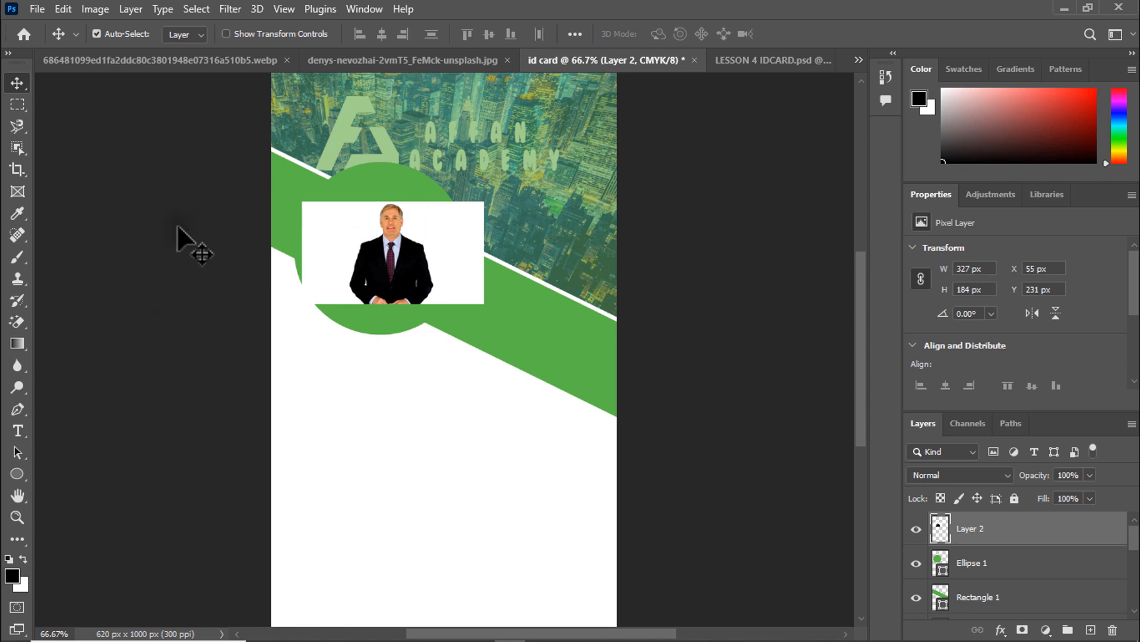
{"action": "left_click", "coordinate": [12, 518]}
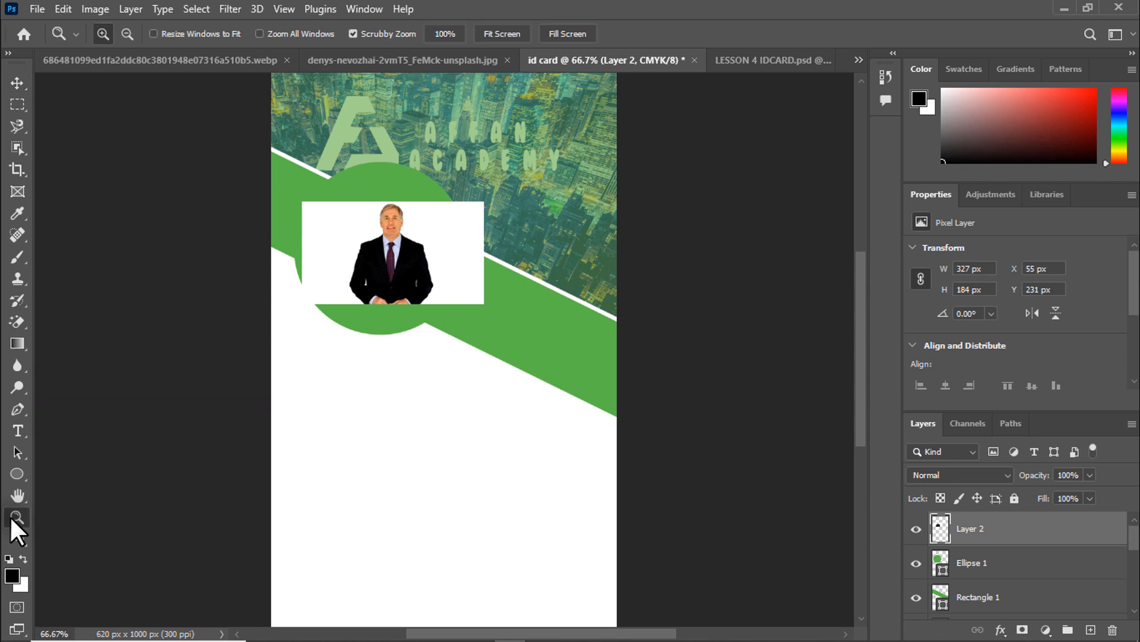
{"action": "left_click", "coordinate": [391, 412]}
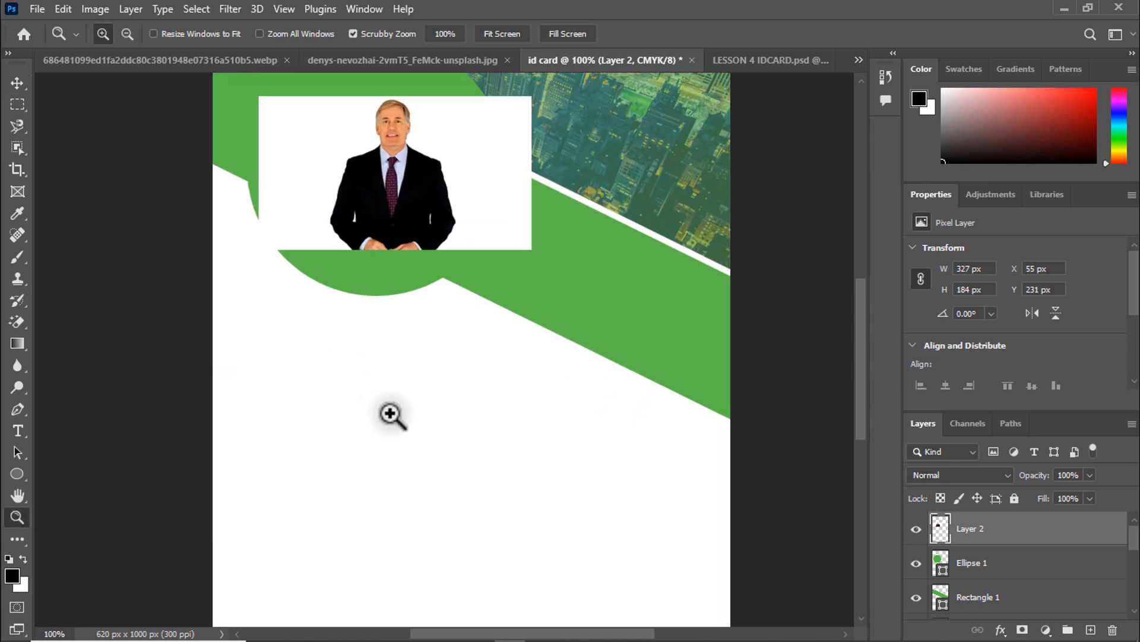
{"action": "left_click", "coordinate": [391, 413]}
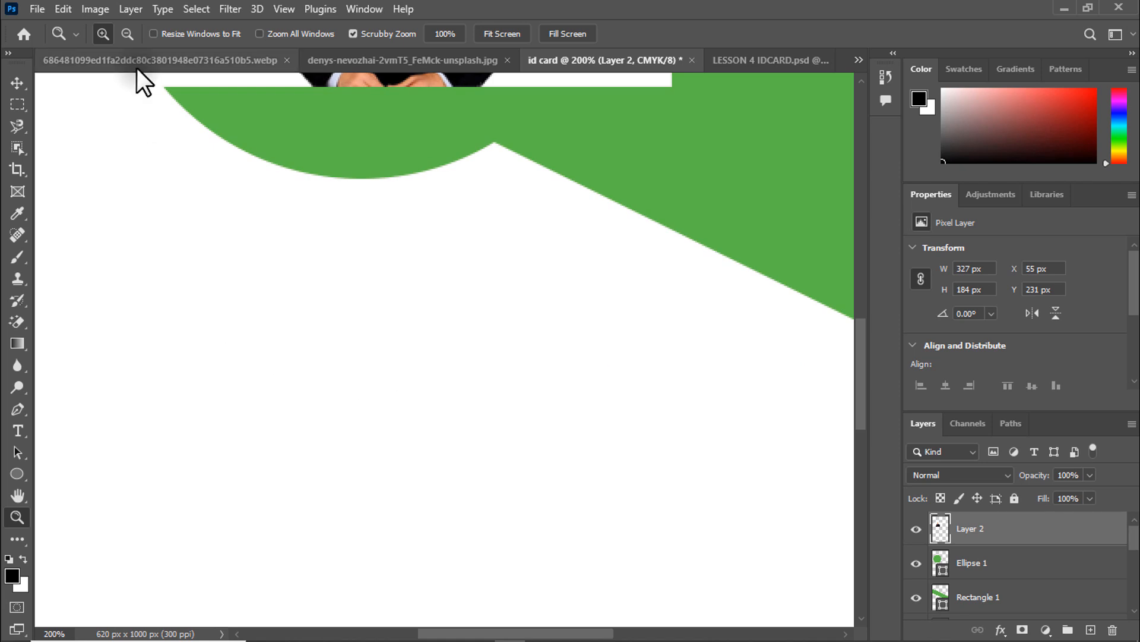
Step: Move the man's photo lower on the card, over the green circle, to about X 56, Y 269 px
{"action": "left_click", "coordinate": [127, 34]}
{"action": "left_click", "coordinate": [262, 191]}
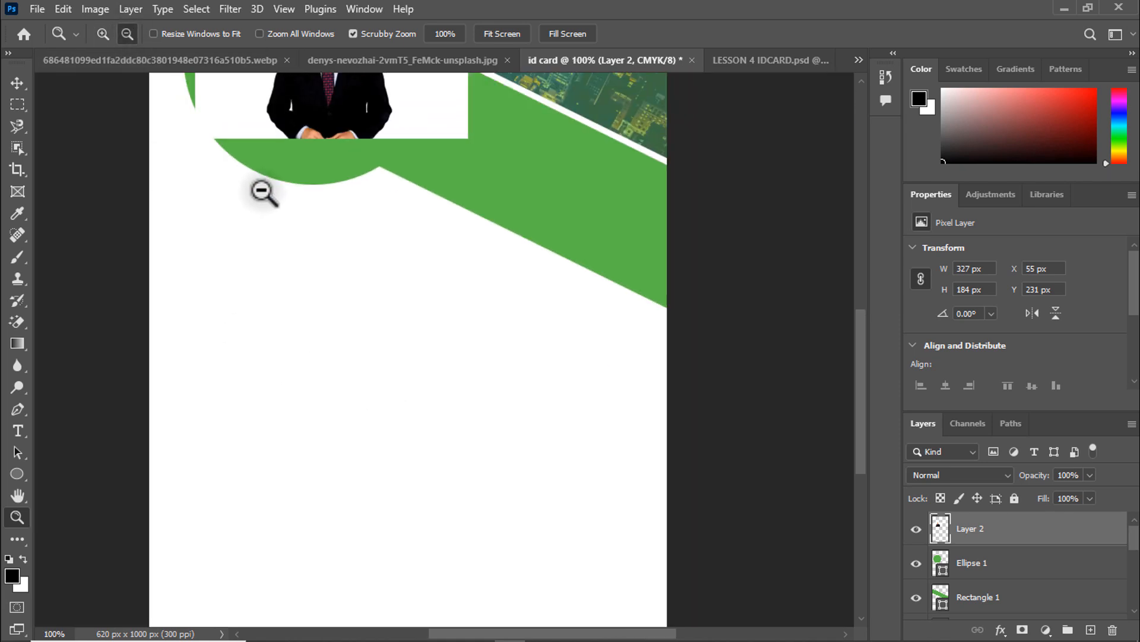
{"action": "left_click", "coordinate": [262, 191]}
{"action": "left_click", "coordinate": [262, 191]}
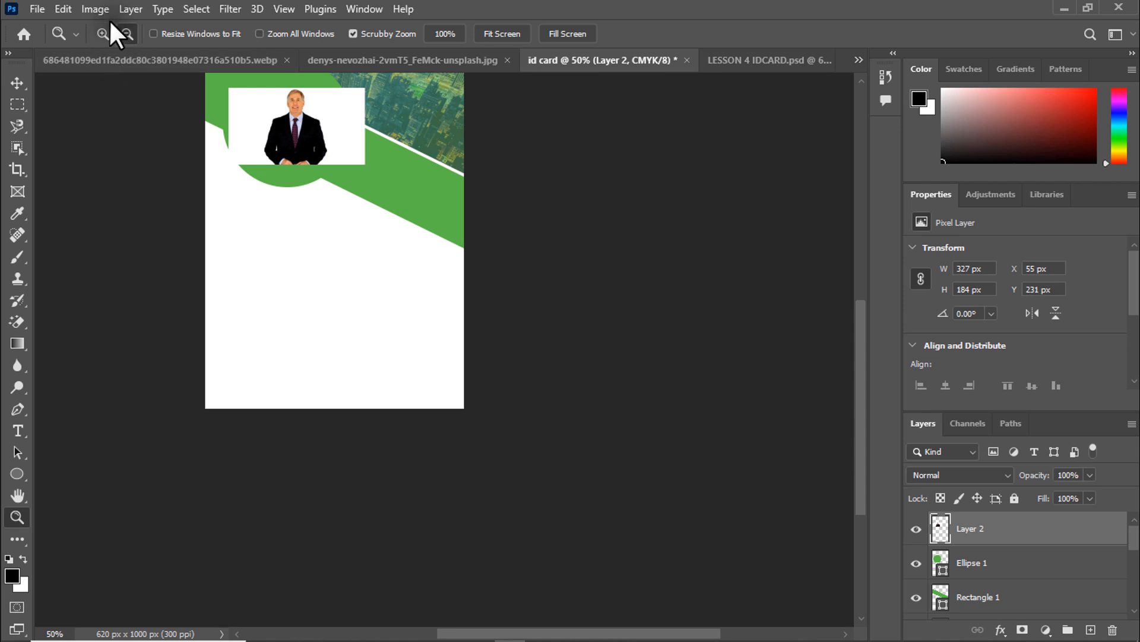
{"action": "left_click", "coordinate": [102, 33]}
{"action": "left_click", "coordinate": [303, 267]}
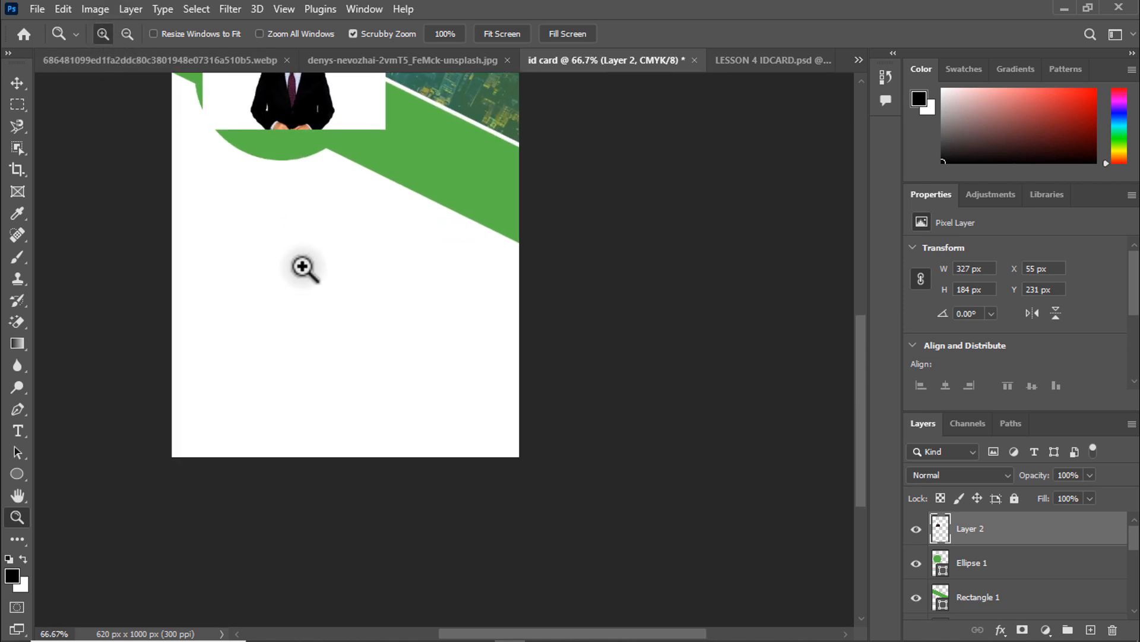
{"action": "left_click", "coordinate": [303, 267]}
{"action": "left_click", "coordinate": [16, 82]}
{"action": "left_click_drag", "start_coordinate": [469, 324], "coordinate": [499, 343]}
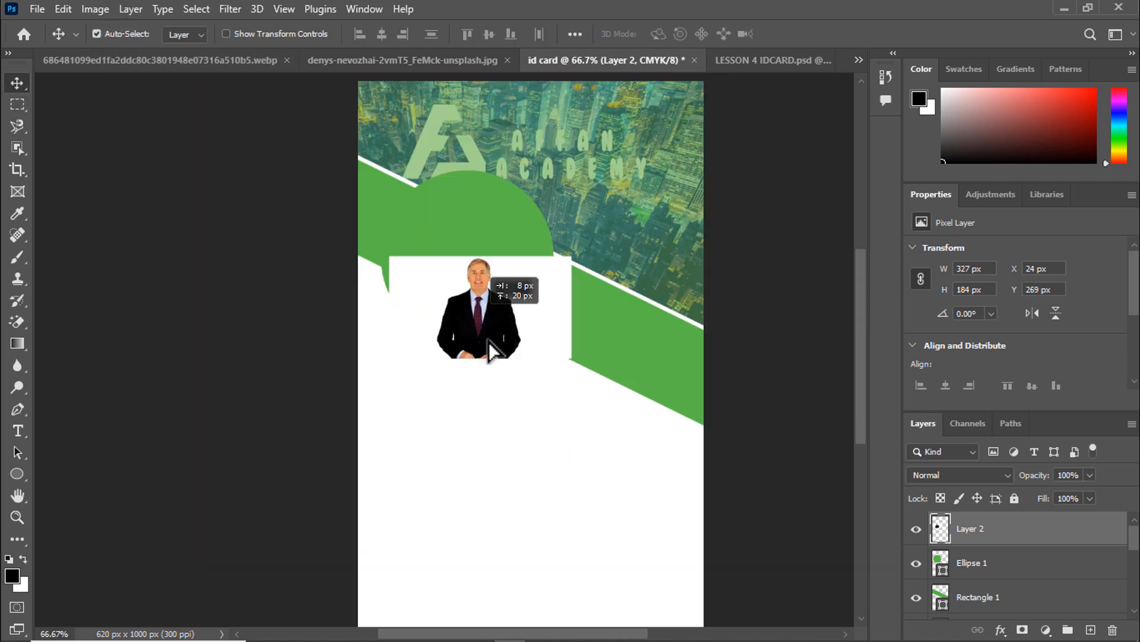
{"action": "left_click_drag", "start_coordinate": [474, 281], "coordinate": [462, 239]}
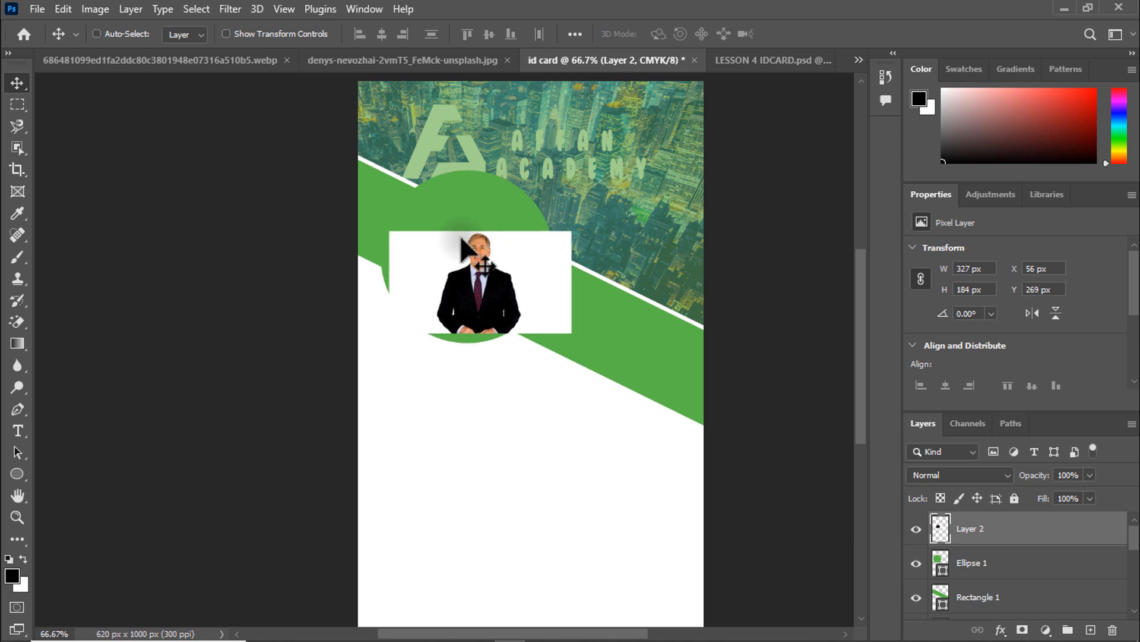
Step: Scale the man's photo up proportionally to 159.21%, about 521 x 293 px, and move it to about X -42, Y 177 px
{"action": "key", "text": "ctrl+t"}
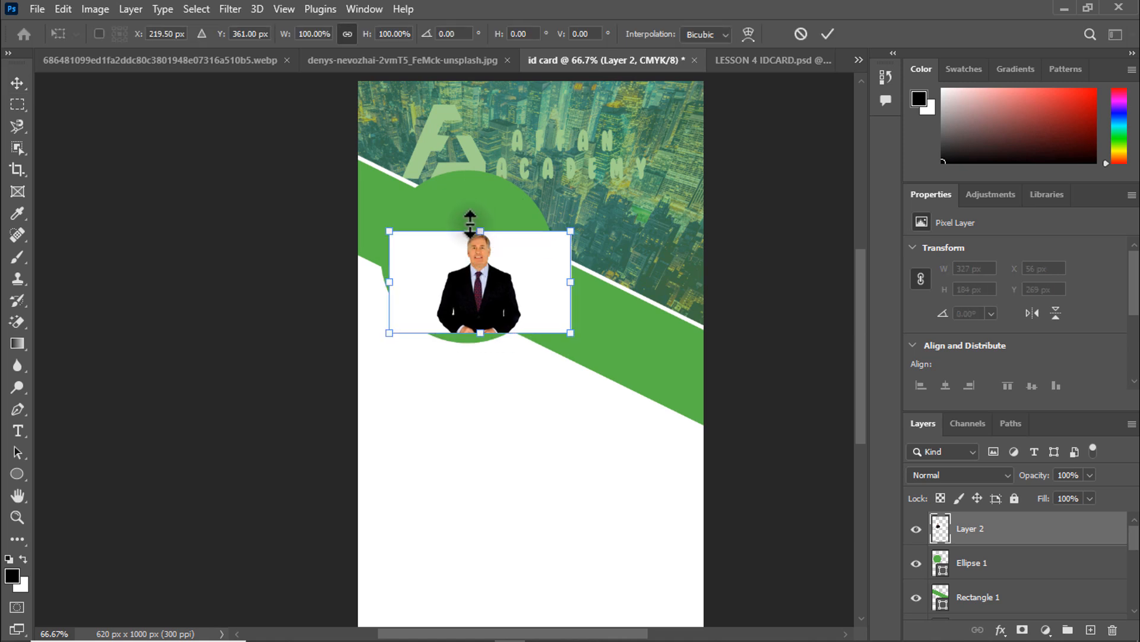
{"action": "left_click_drag", "start_coordinate": [479, 222], "coordinate": [468, 161]}
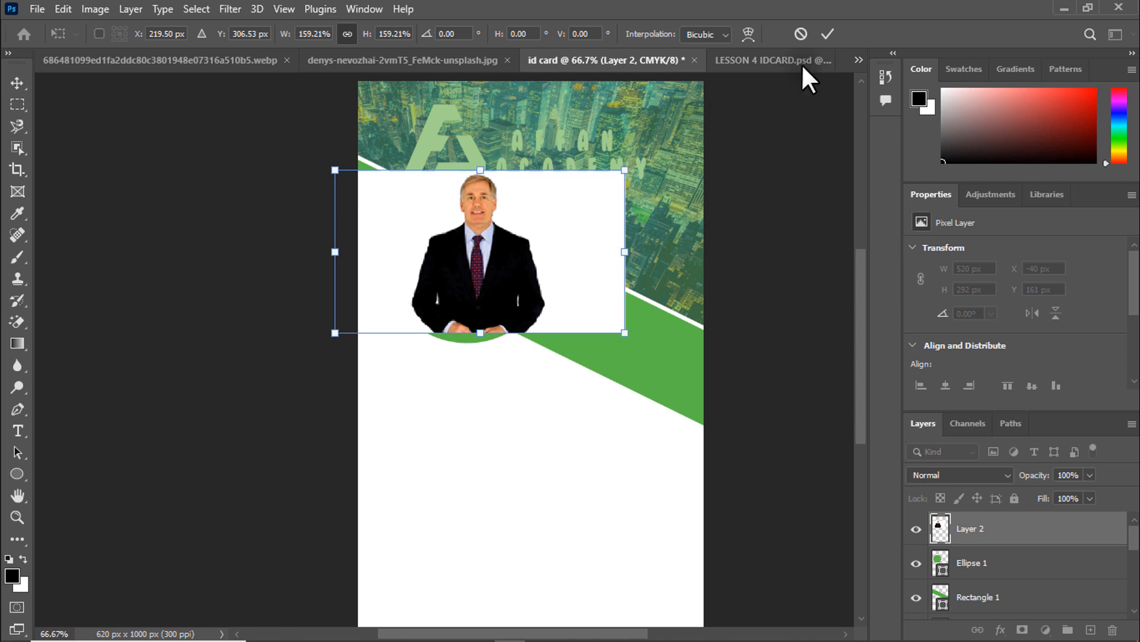
{"action": "left_click", "coordinate": [828, 34]}
{"action": "left_click_drag", "start_coordinate": [479, 252], "coordinate": [478, 263]}
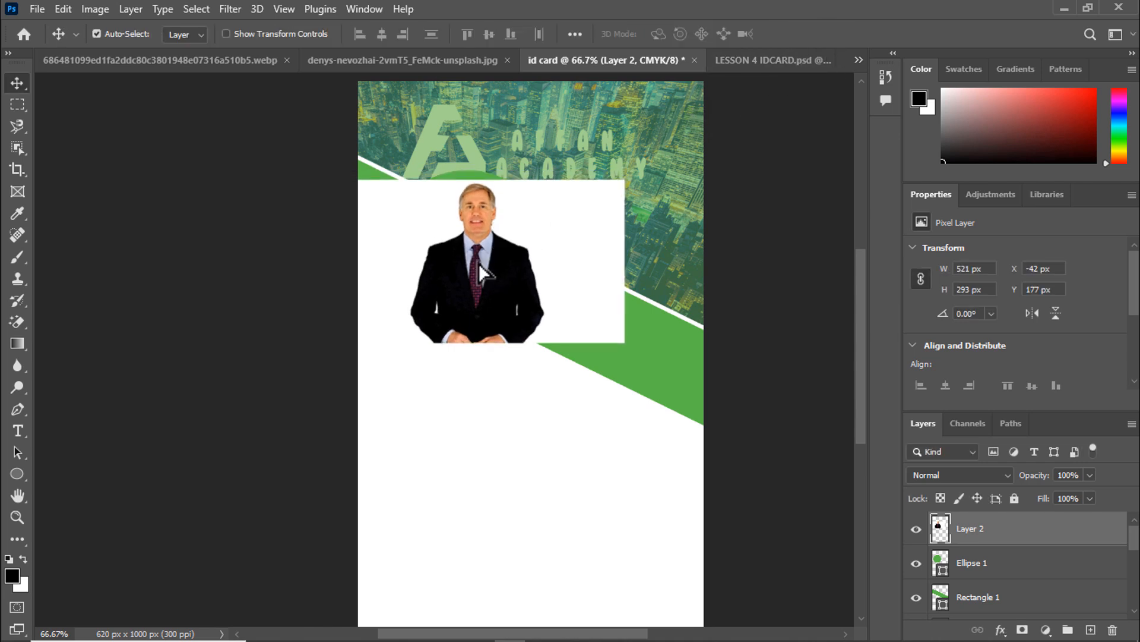
Step: Check the reference portrait, clip the man's photo to the green circle and move it to about X -65, Y 160 px
{"action": "left_click", "coordinate": [766, 61]}
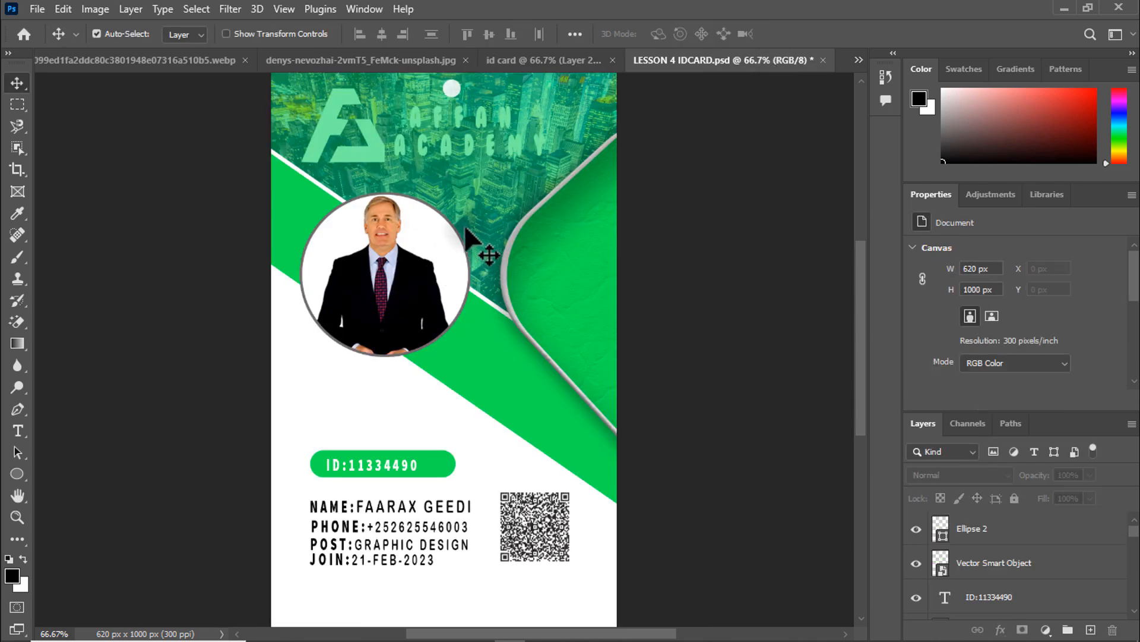
{"action": "left_click", "coordinate": [527, 57]}
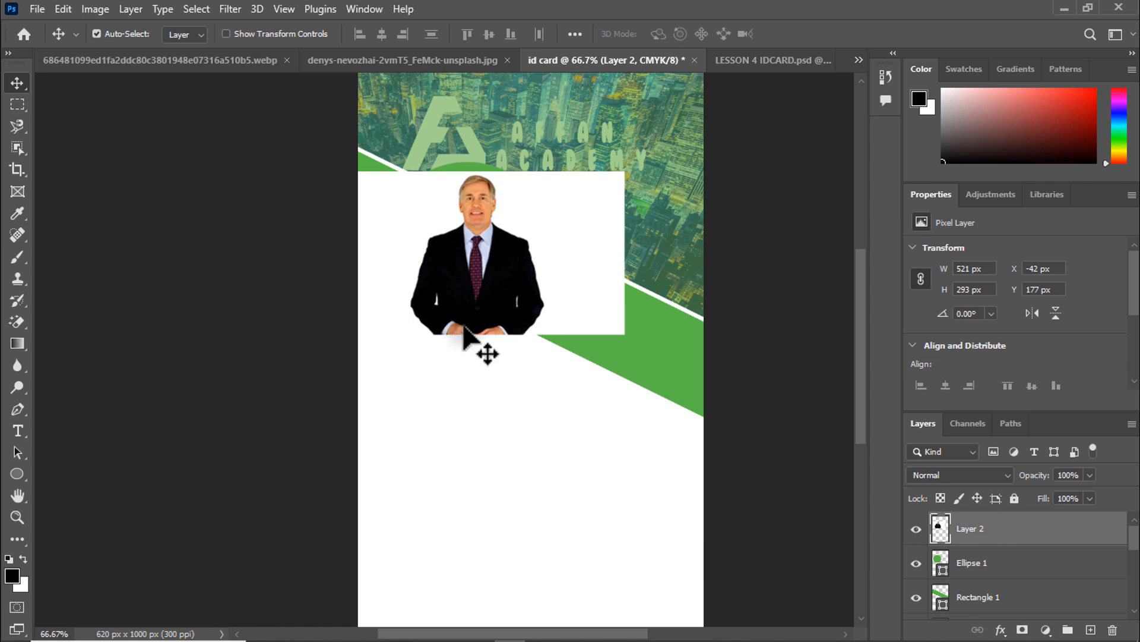
{"action": "right_click", "coordinate": [966, 532]}
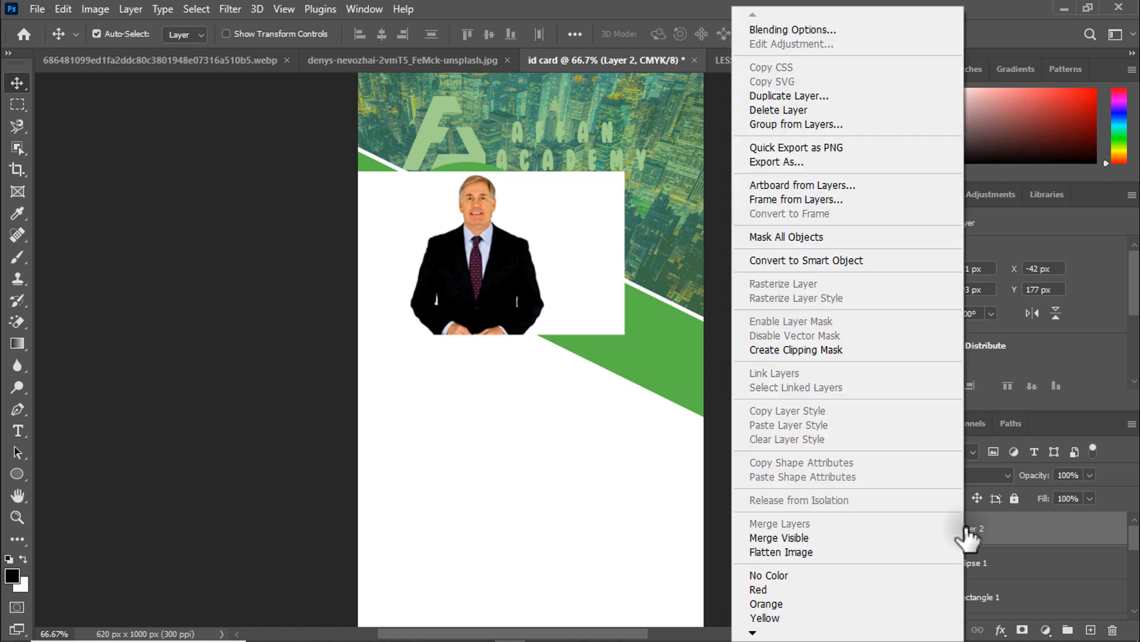
{"action": "left_click", "coordinate": [819, 352]}
{"action": "left_click_drag", "start_coordinate": [462, 237], "coordinate": [449, 227]}
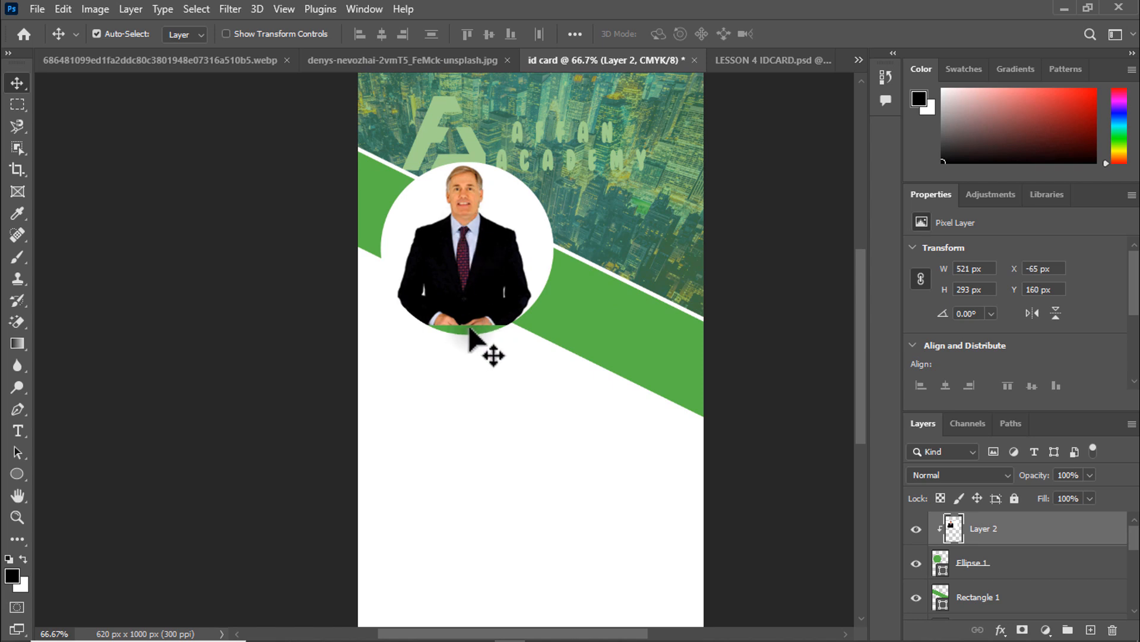
Step: Enlarge the clipped photo proportionally to 105.80%, about 551 x 310 px, so it covers the circle down to its lower edge
{"action": "key", "text": "ctrl"}
{"action": "key", "text": "ctrl+t"}
{"action": "left_click_drag", "start_coordinate": [468, 324], "coordinate": [467, 333]}
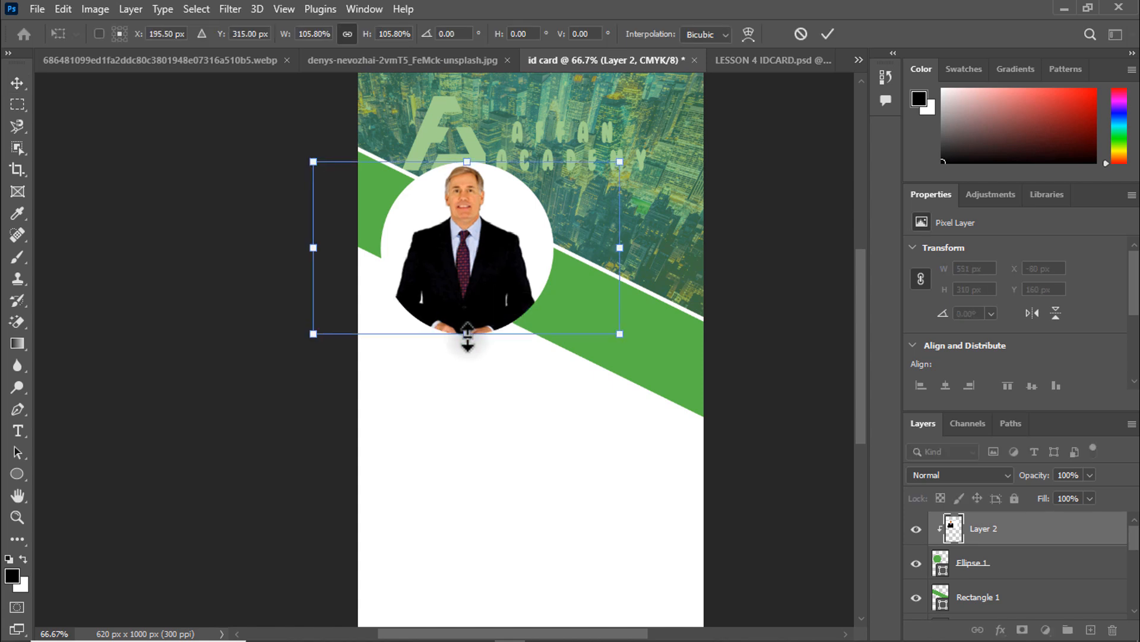
{"action": "left_click", "coordinate": [828, 36]}
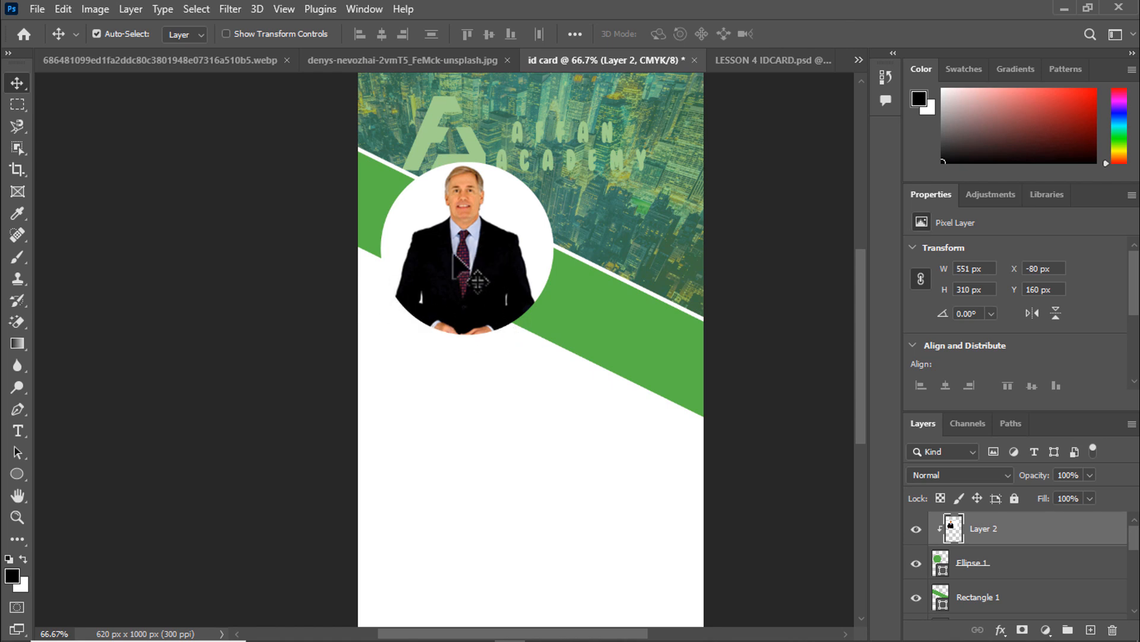
Step: Check the portrait outline on the reference card and give the Ellipse 1 circle a gray stroke
{"action": "left_click", "coordinate": [794, 59]}
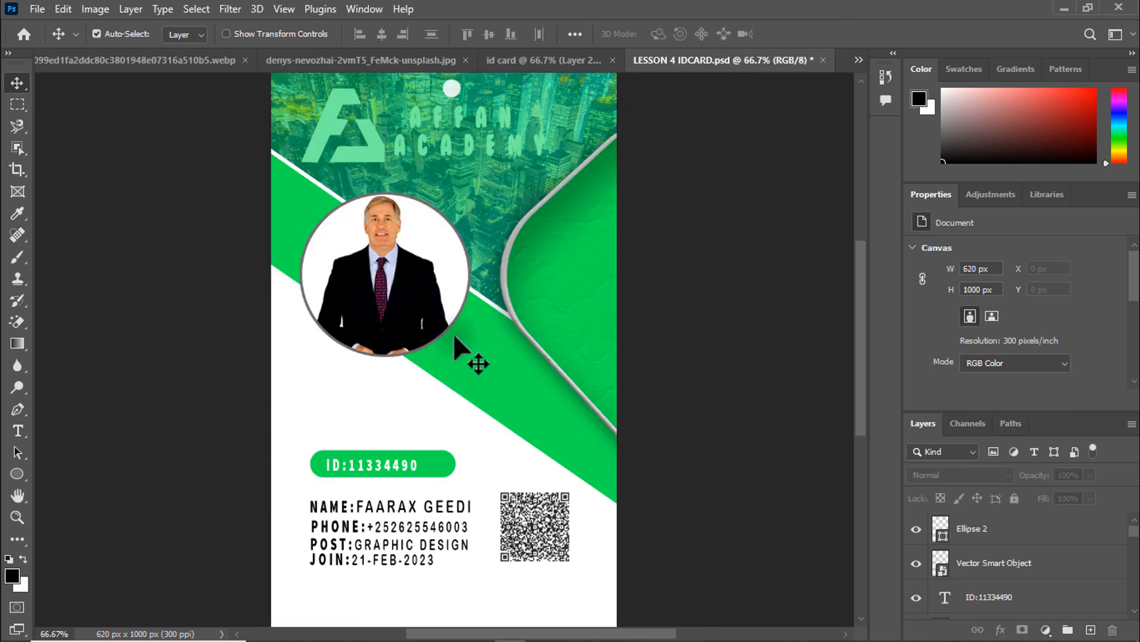
{"action": "left_click", "coordinate": [503, 61]}
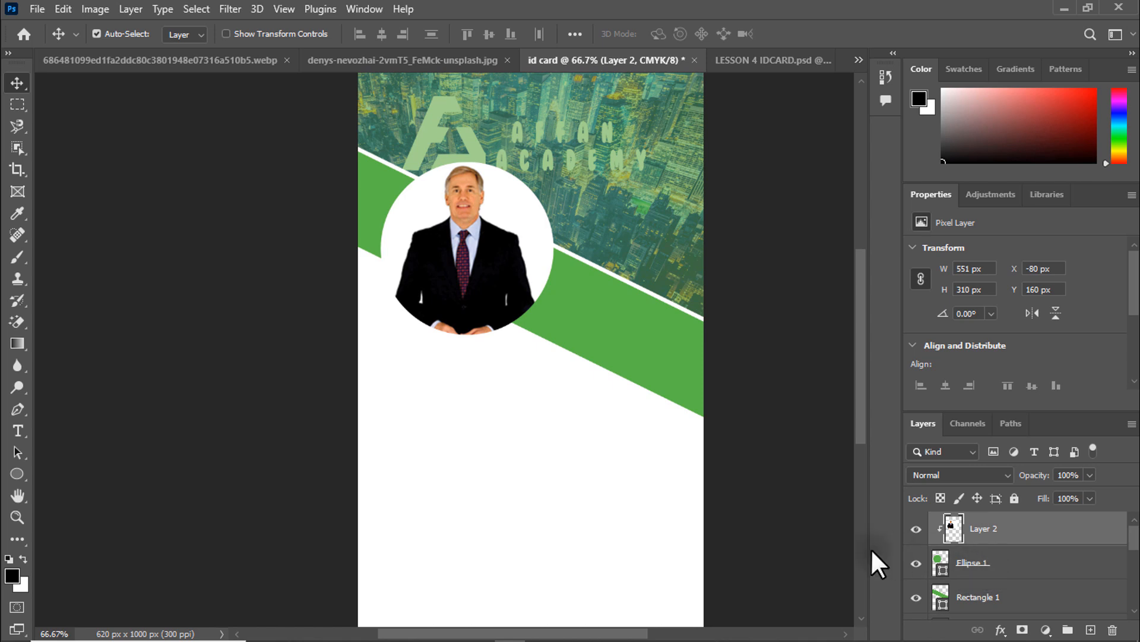
{"action": "left_click", "coordinate": [964, 564]}
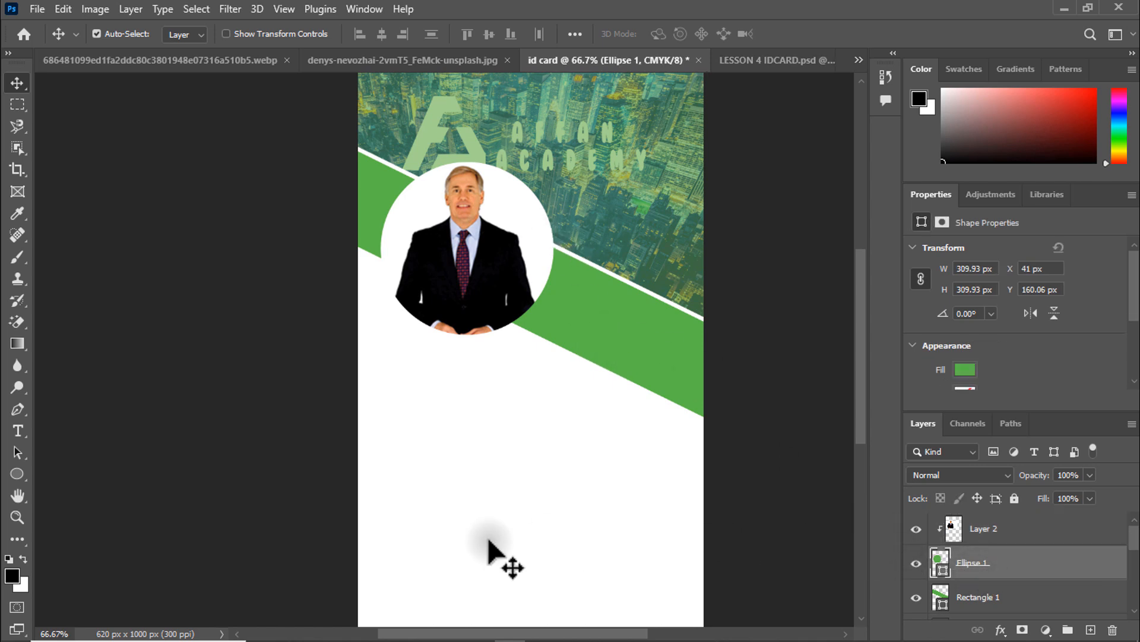
{"action": "left_click", "coordinate": [23, 474]}
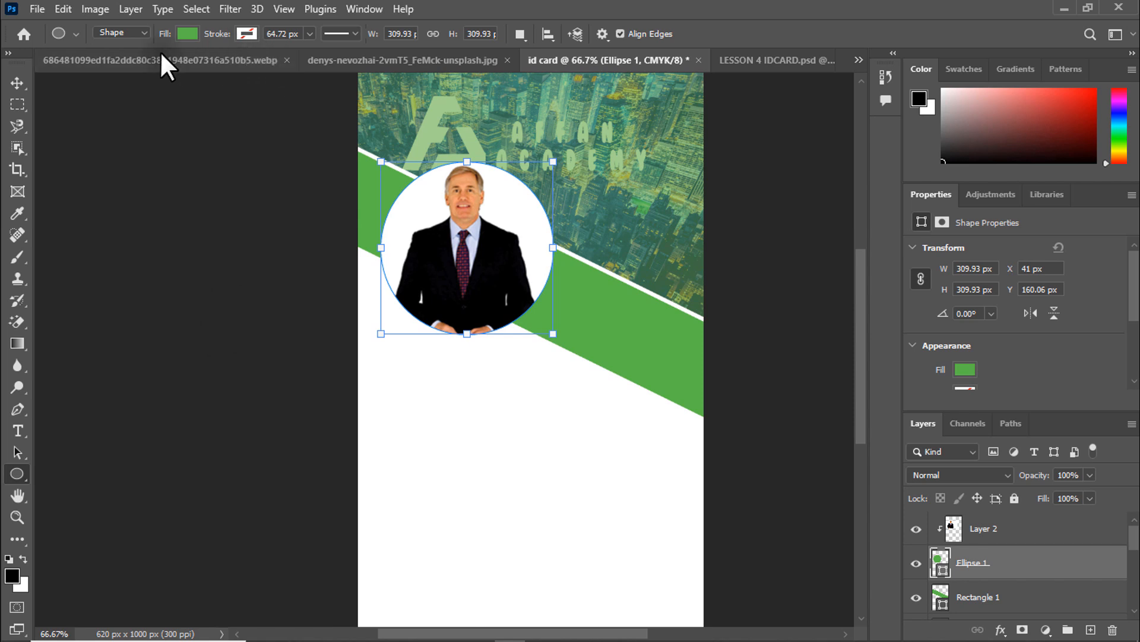
{"action": "left_click", "coordinate": [17, 83]}
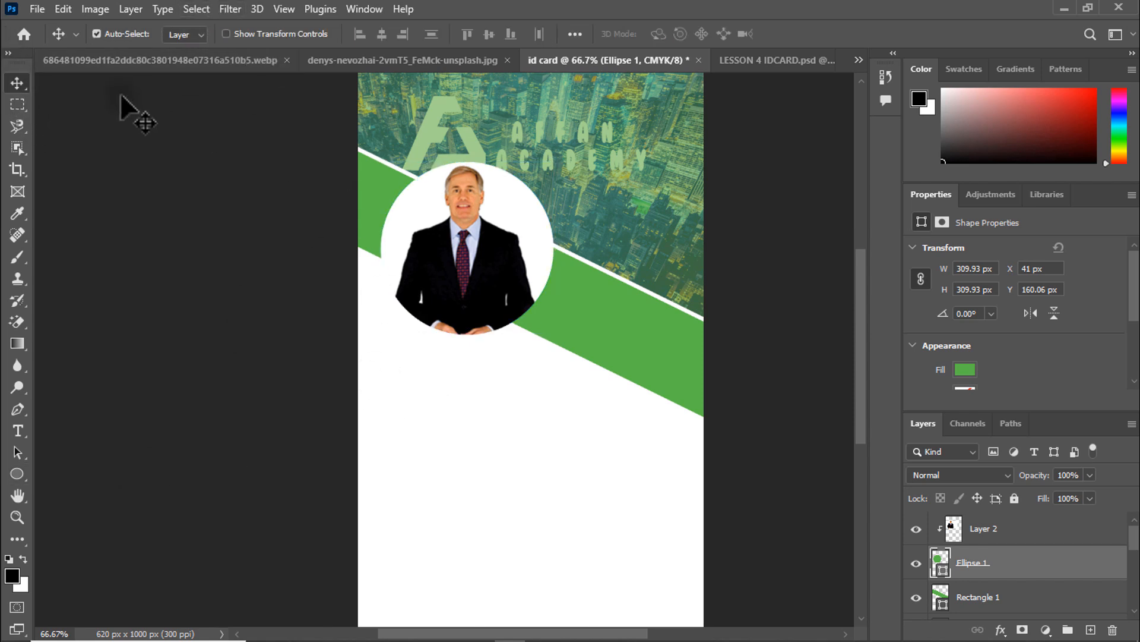
{"action": "left_click", "coordinate": [20, 471]}
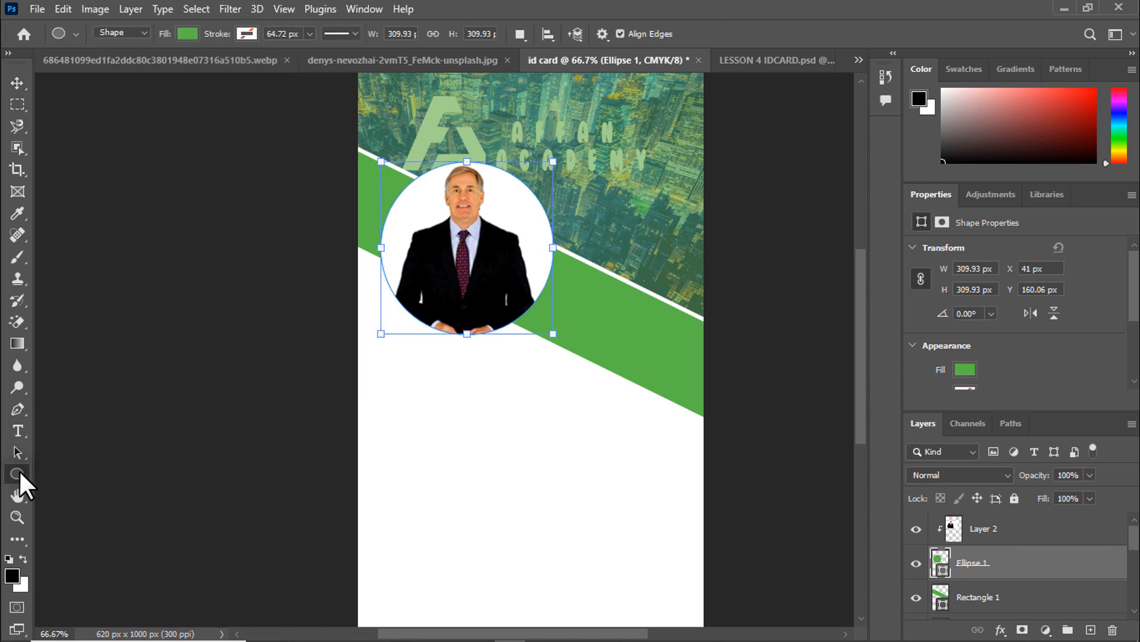
{"action": "left_click", "coordinate": [247, 33]}
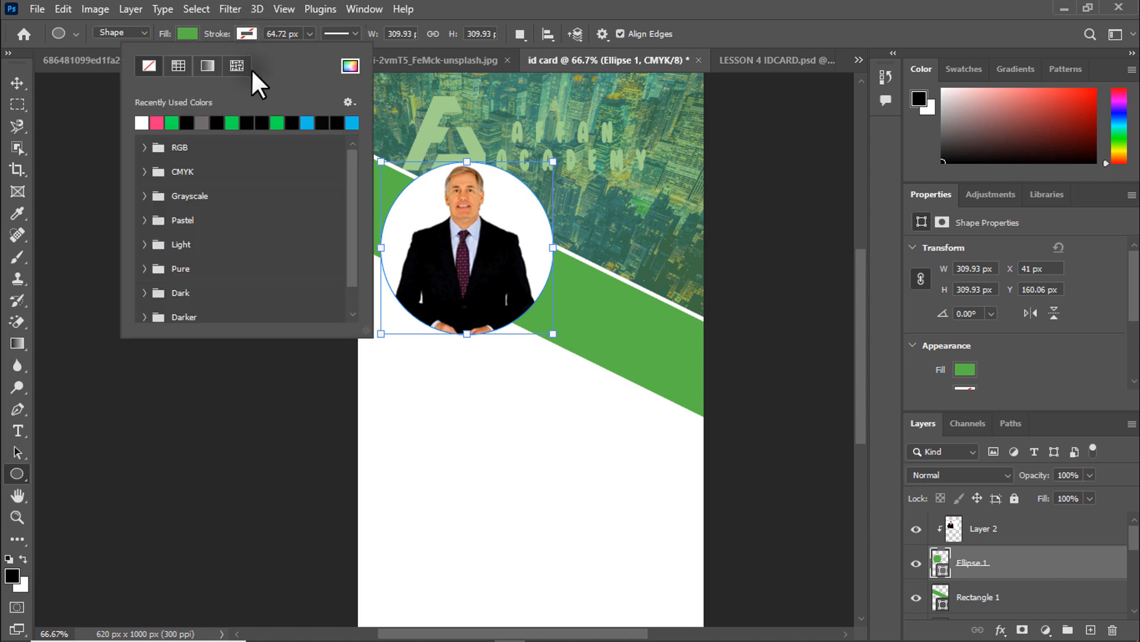
{"action": "left_click", "coordinate": [203, 120]}
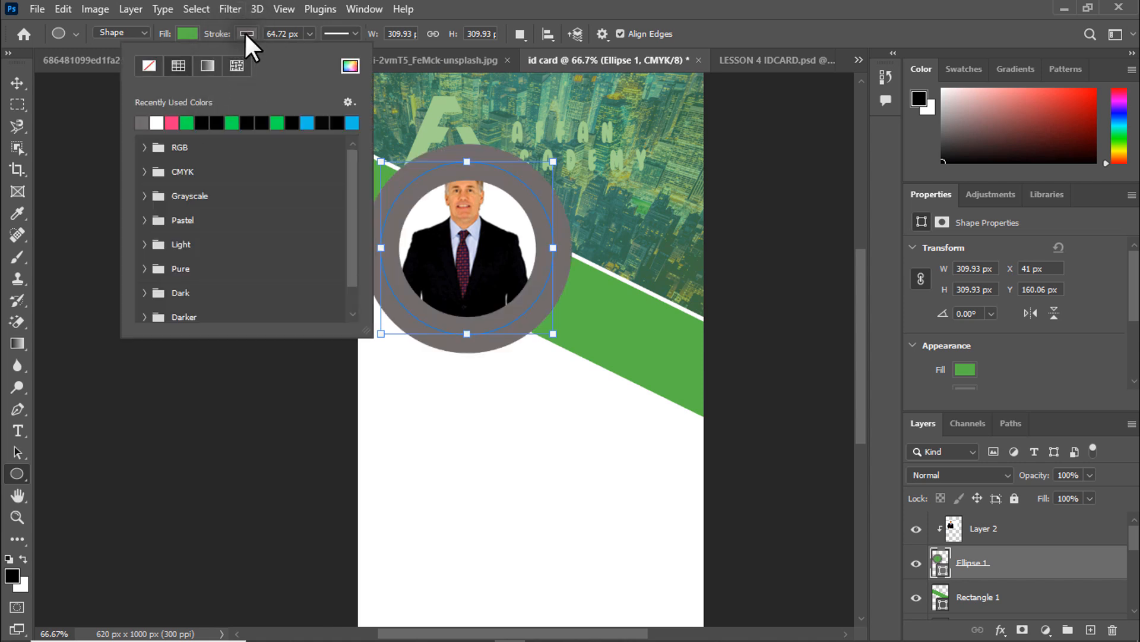
{"action": "left_click", "coordinate": [246, 34]}
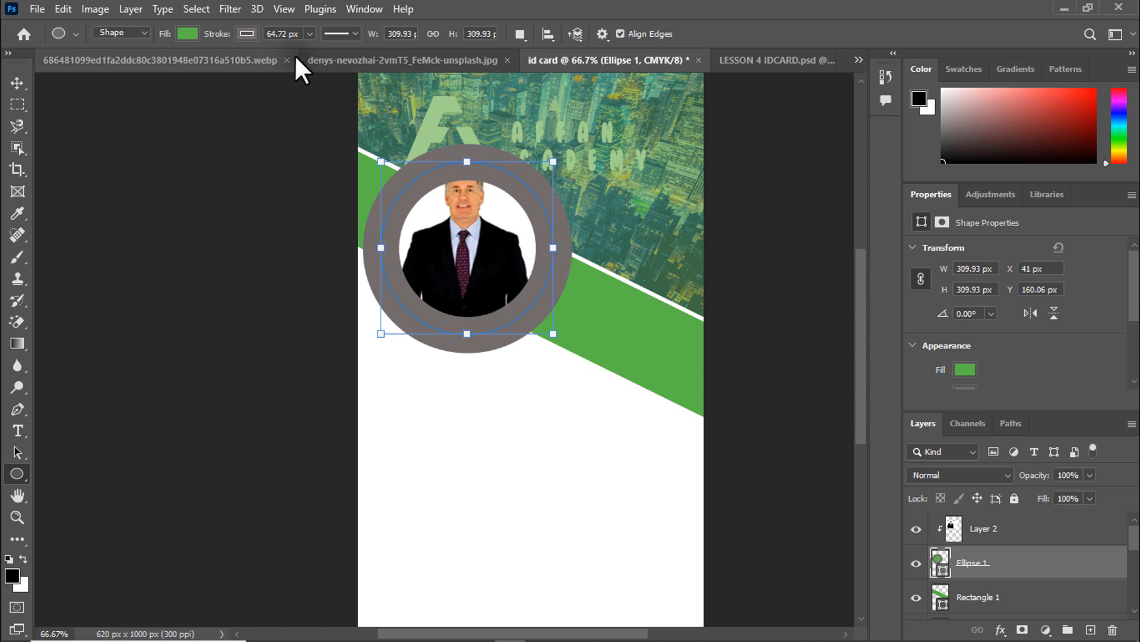
Step: Set the circle's stroke width to 4.68 px and compare the portrait with the LESSON 4 IDCARD.psd reference
{"action": "left_click", "coordinate": [308, 35]}
{"action": "left_click_drag", "start_coordinate": [309, 46], "coordinate": [291, 64]}
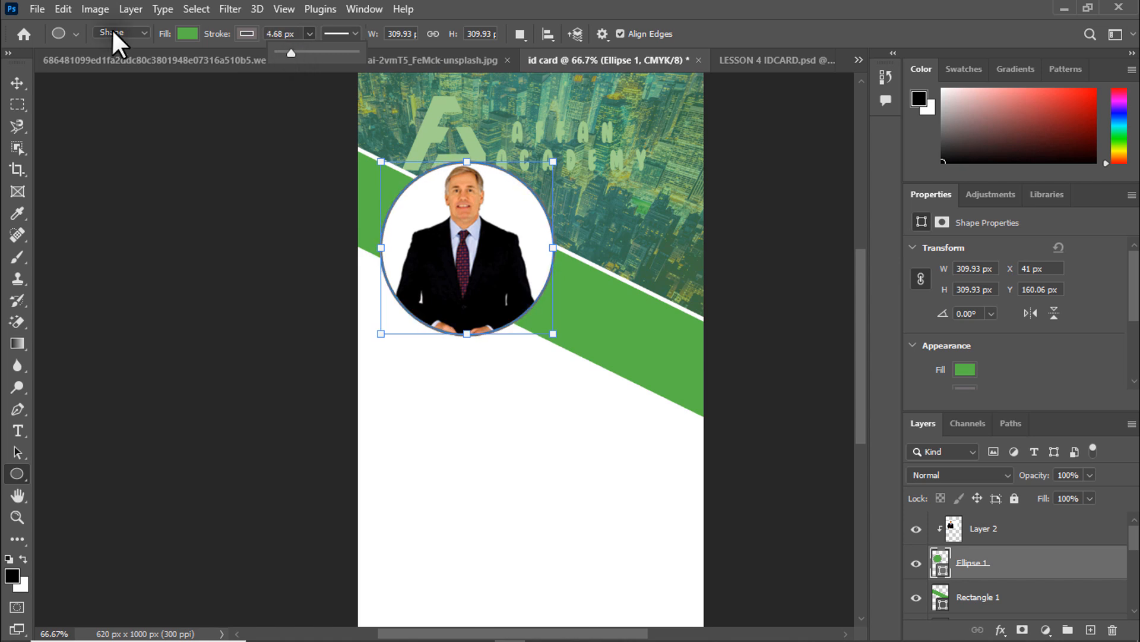
{"action": "left_click", "coordinate": [17, 84]}
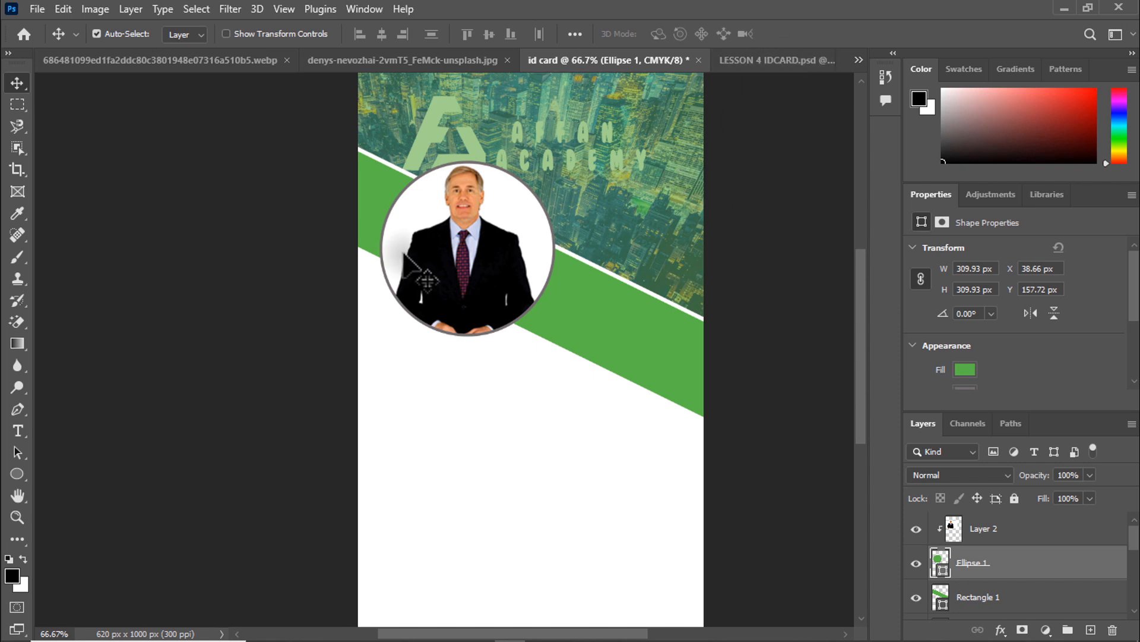
{"action": "left_click", "coordinate": [803, 61]}
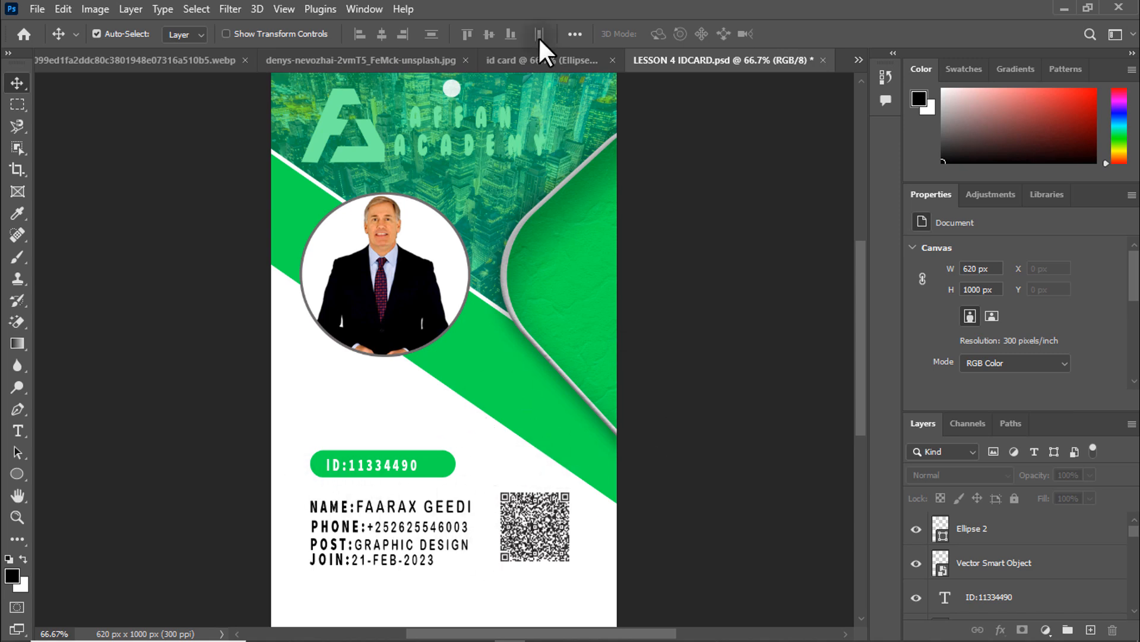
{"action": "left_click", "coordinate": [540, 60]}
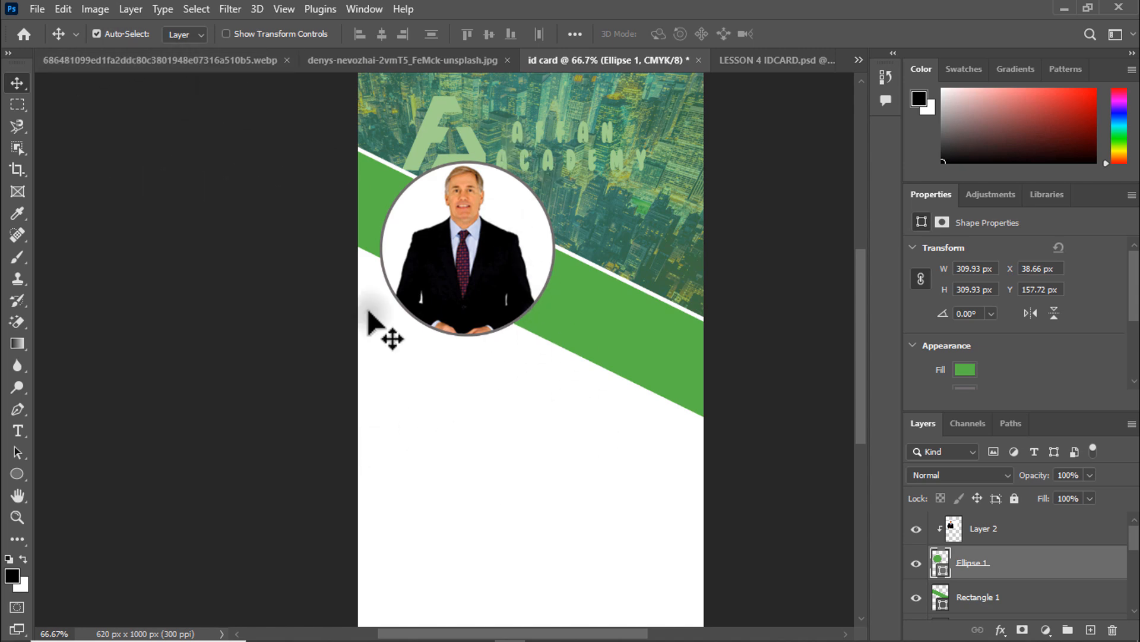
Step: Open the suited man's .webp photo from the Downloads folder
{"action": "left_click", "coordinate": [36, 8]}
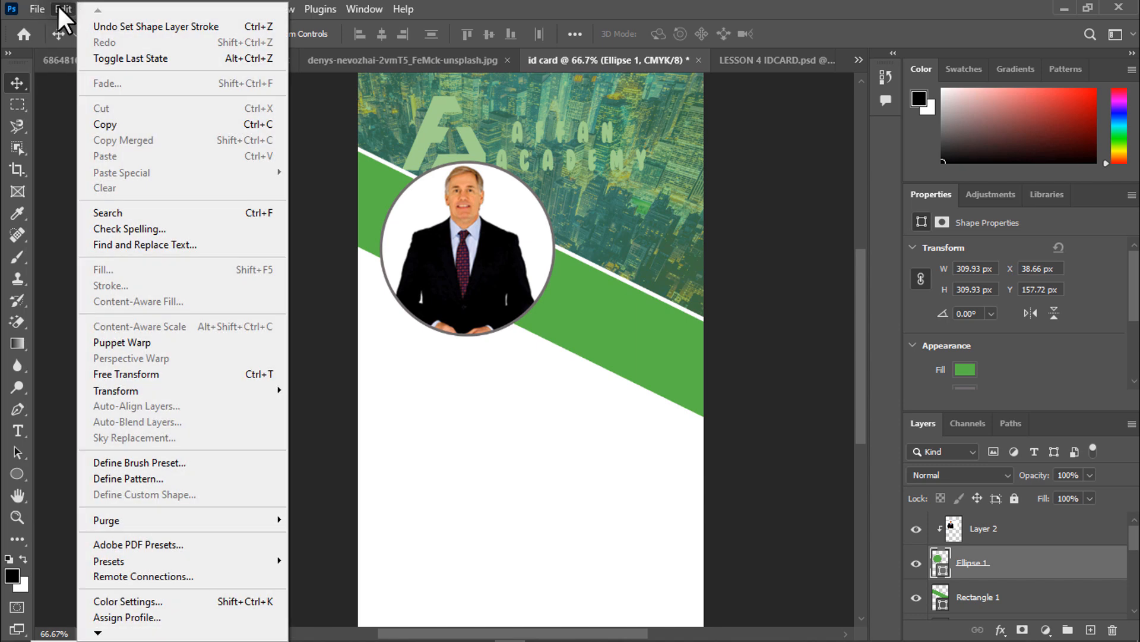
{"action": "left_click", "coordinate": [78, 40]}
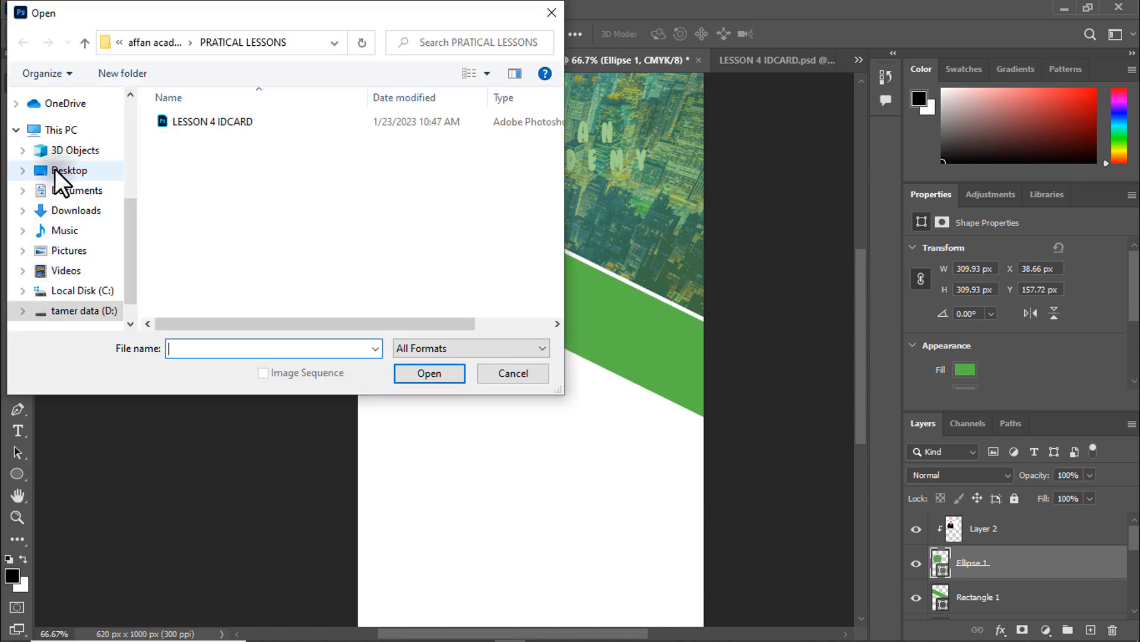
{"action": "left_click", "coordinate": [70, 211]}
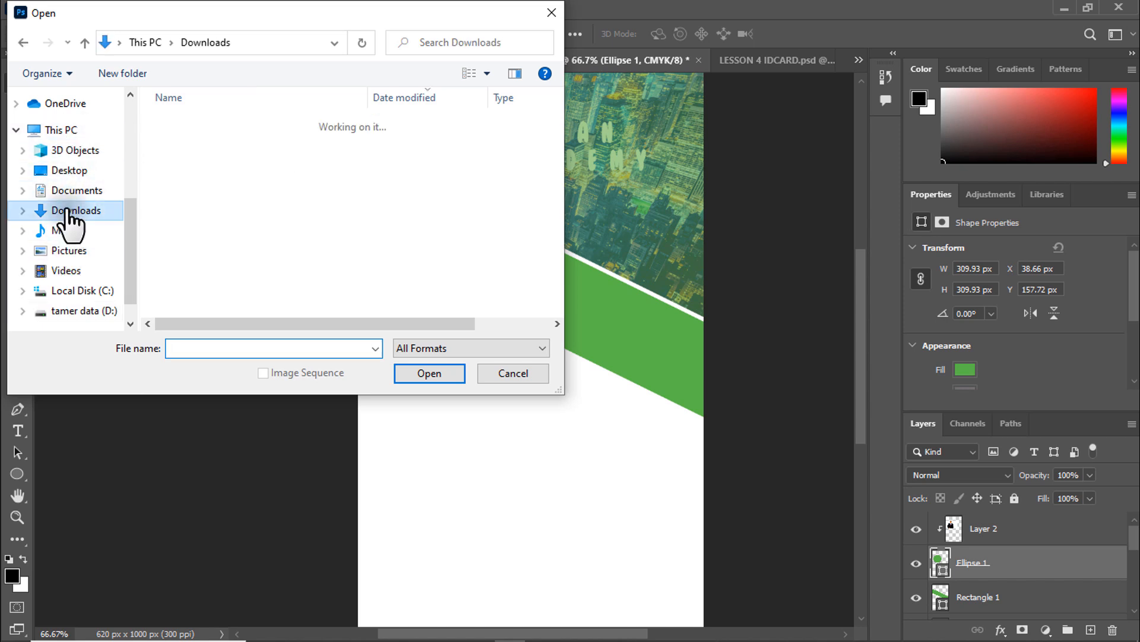
{"action": "left_click", "coordinate": [221, 189]}
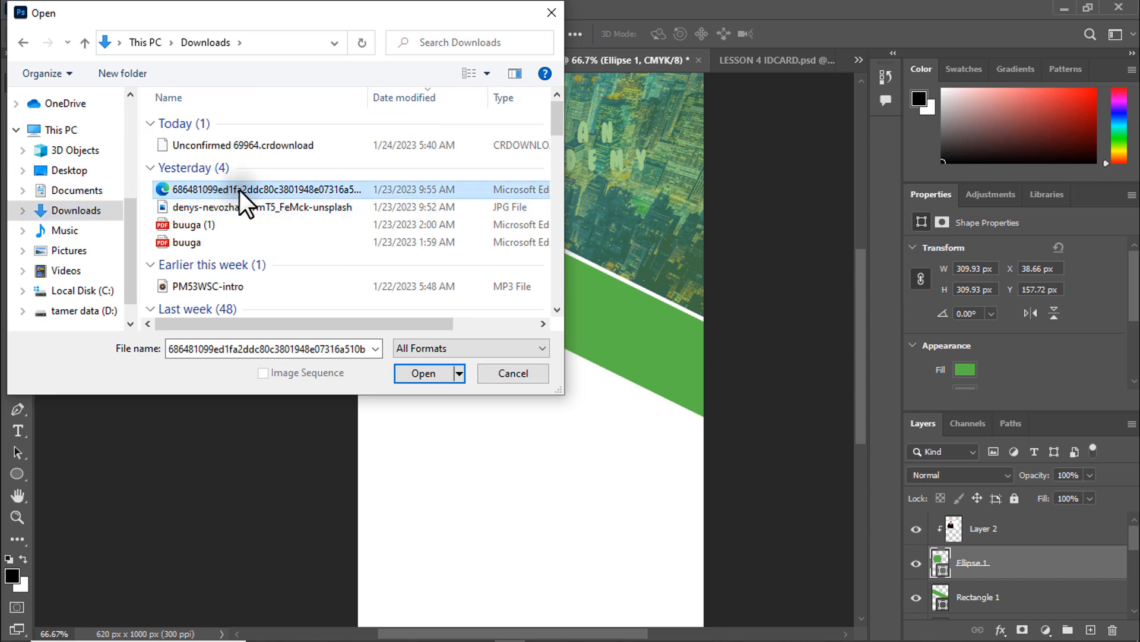
{"action": "left_click", "coordinate": [423, 374]}
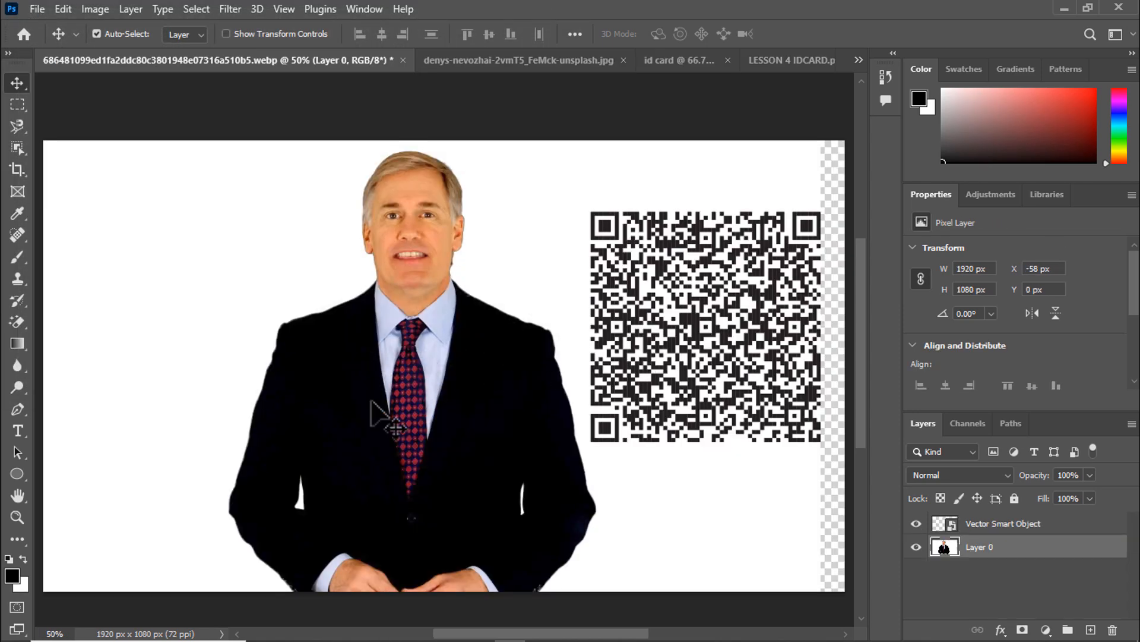
Step: Place the man's .webp photo from Downloads as a linked object in the id card, and delete it again
{"action": "left_click", "coordinate": [665, 56]}
{"action": "left_click", "coordinate": [36, 7]}
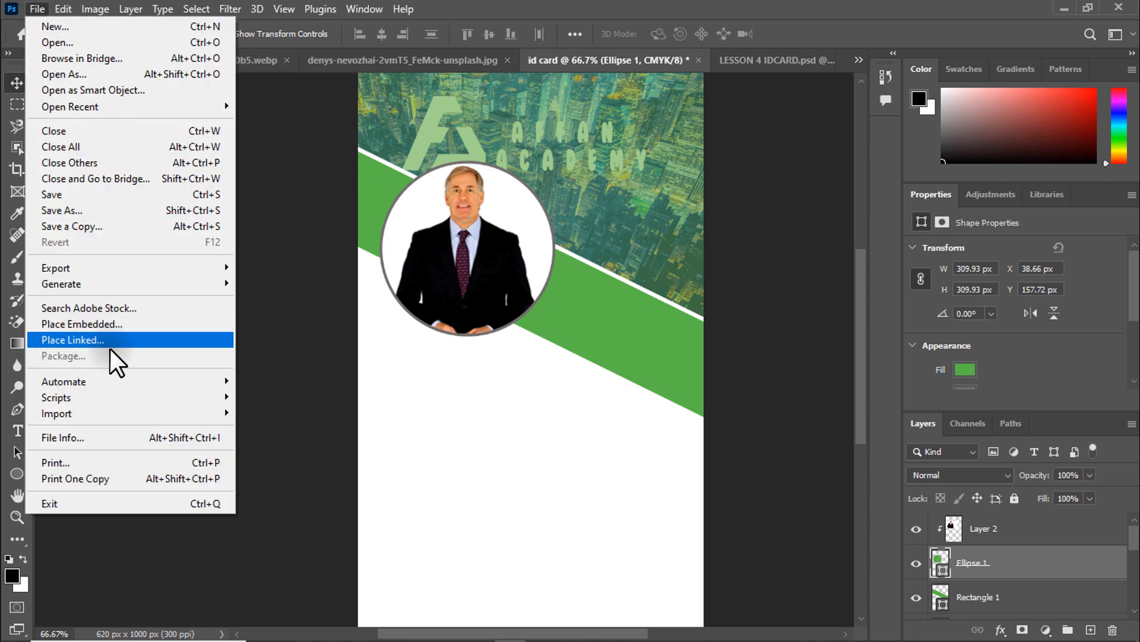
{"action": "left_click", "coordinate": [105, 339]}
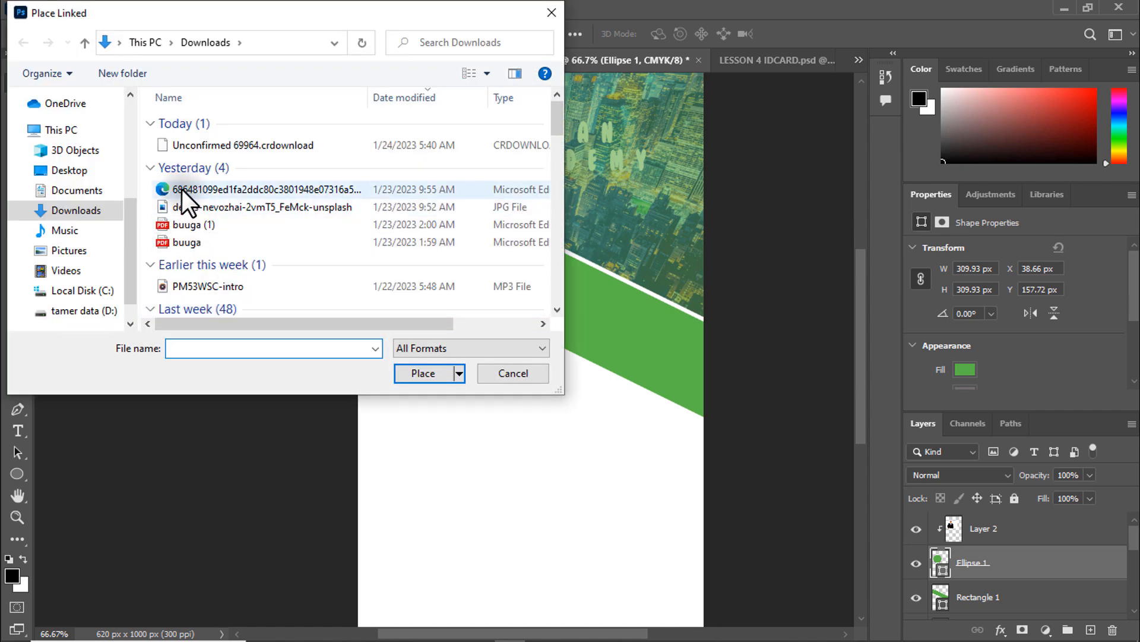
{"action": "left_click", "coordinate": [181, 189]}
{"action": "left_click", "coordinate": [438, 368]}
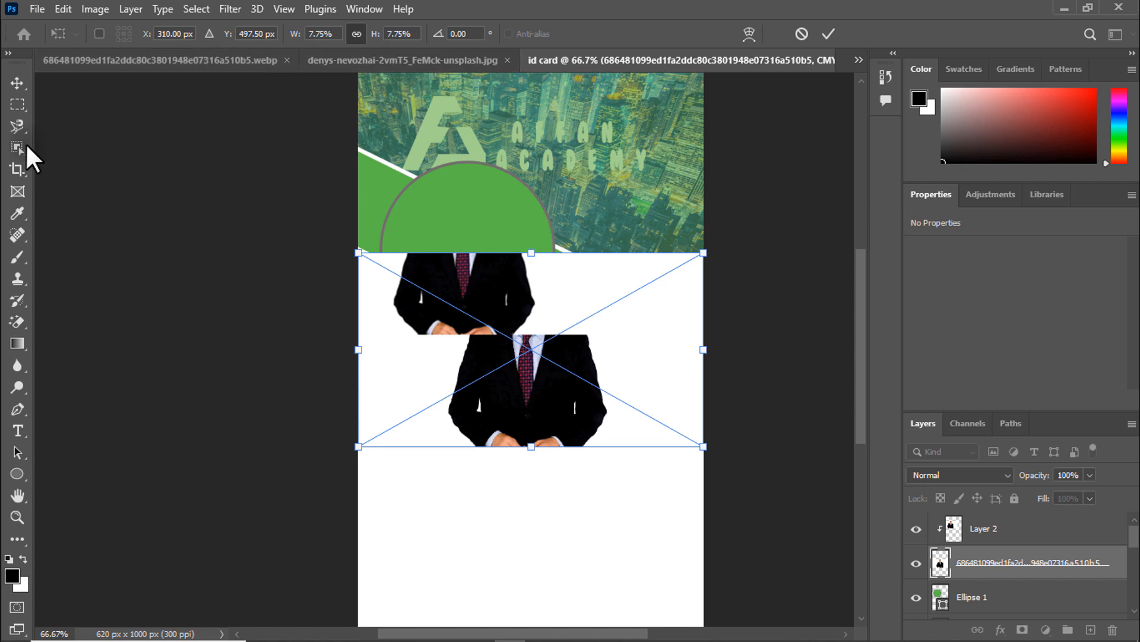
{"action": "left_click", "coordinate": [14, 84]}
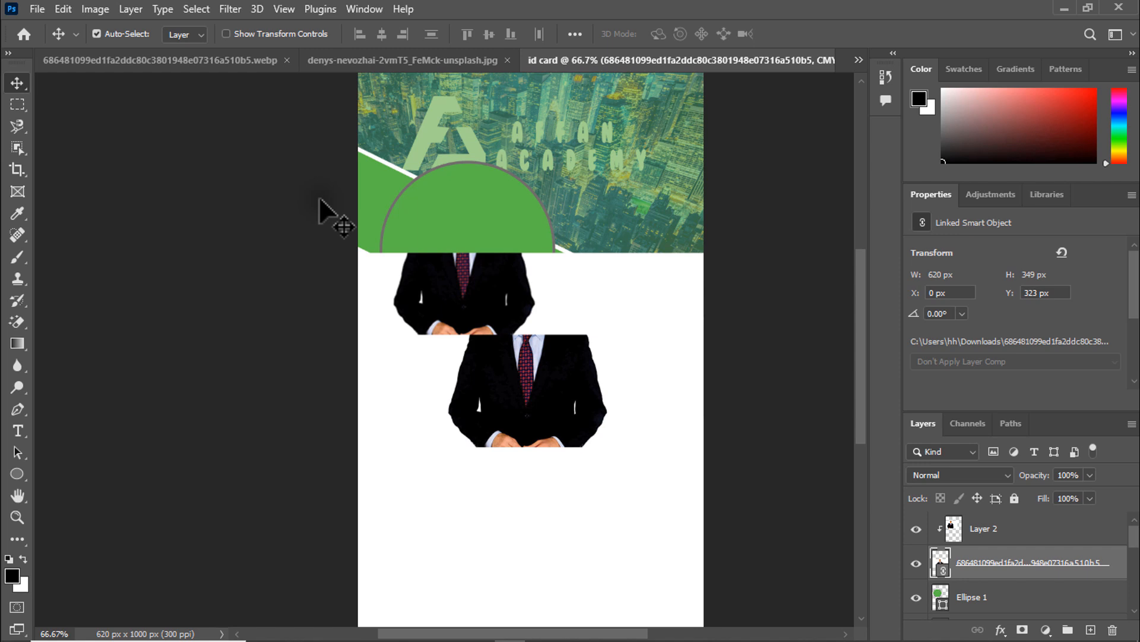
{"action": "key", "text": "Delete"}
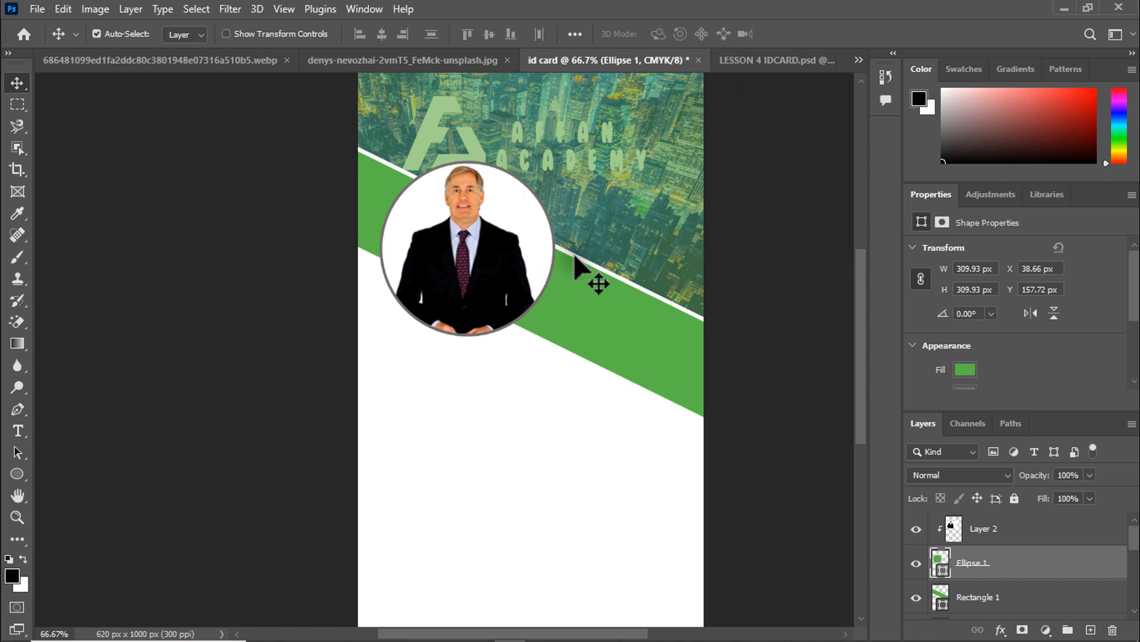
Step: Switch to the LESSON 4 IDCARD.psd reference to examine the ID label and employee details below the portrait
{"action": "left_click", "coordinate": [750, 65]}
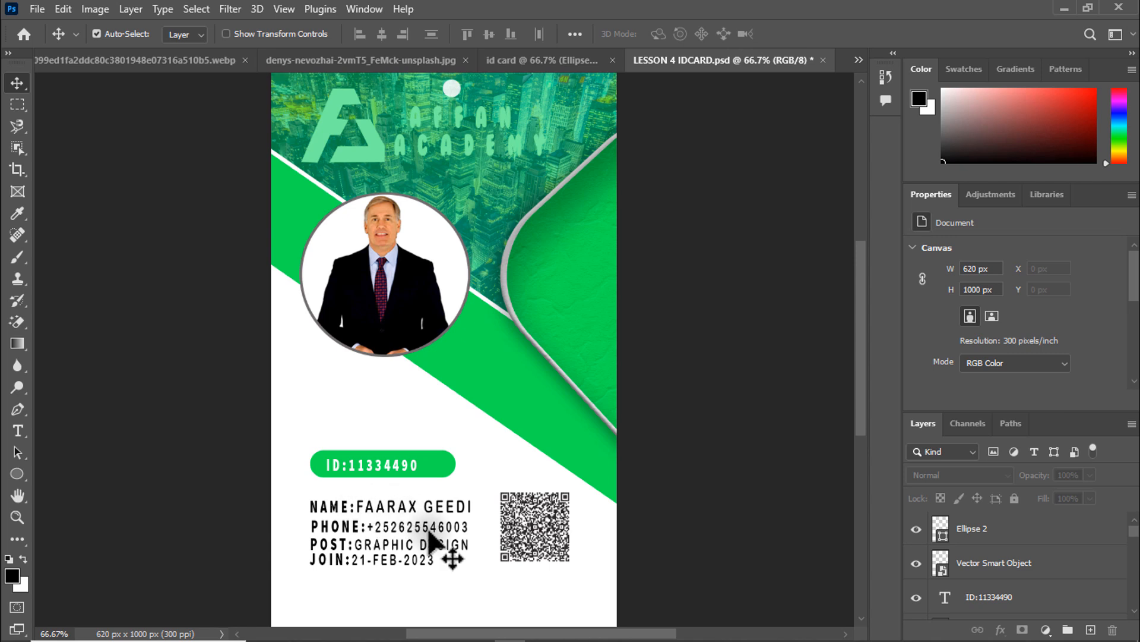